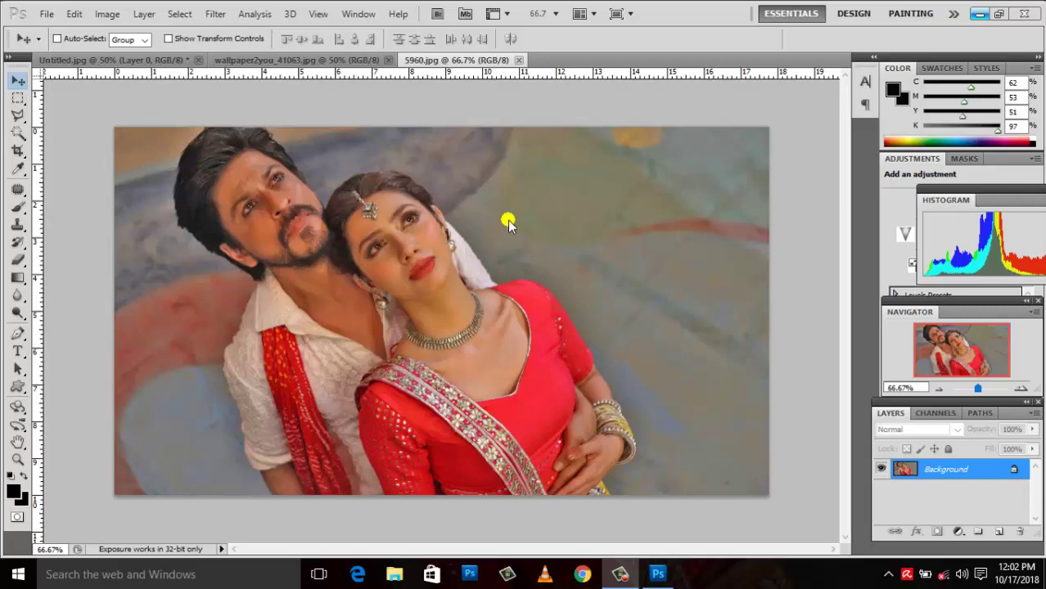
Step: Switch to the 5960.jpg couple photo, which has a single locked Background layer
click(916, 468)
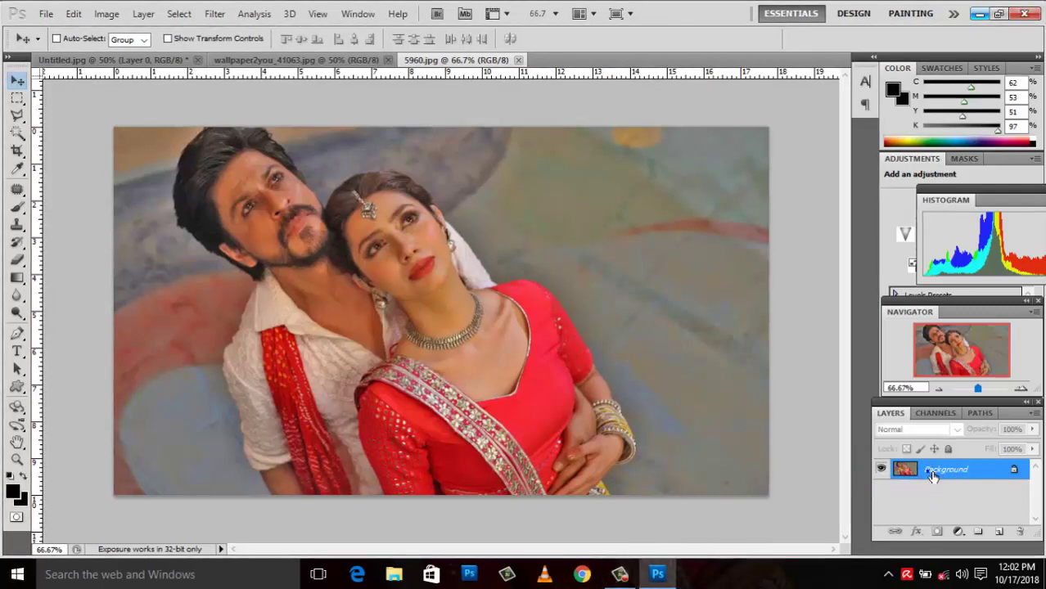
Step: Unlock the Background into Layer 0 and open its Blending Options
right_click(931, 476)
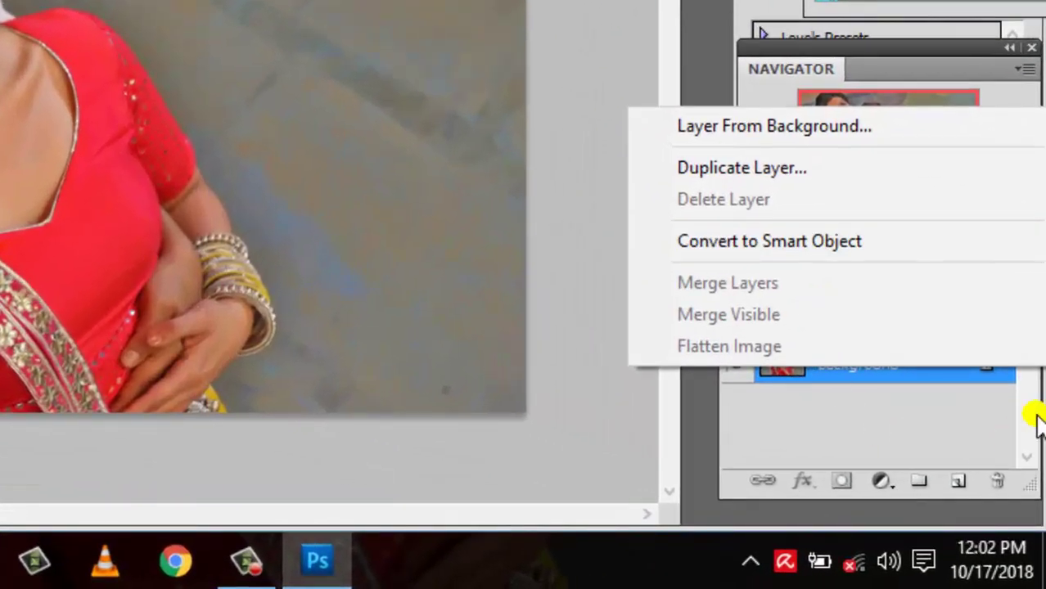
click(986, 378)
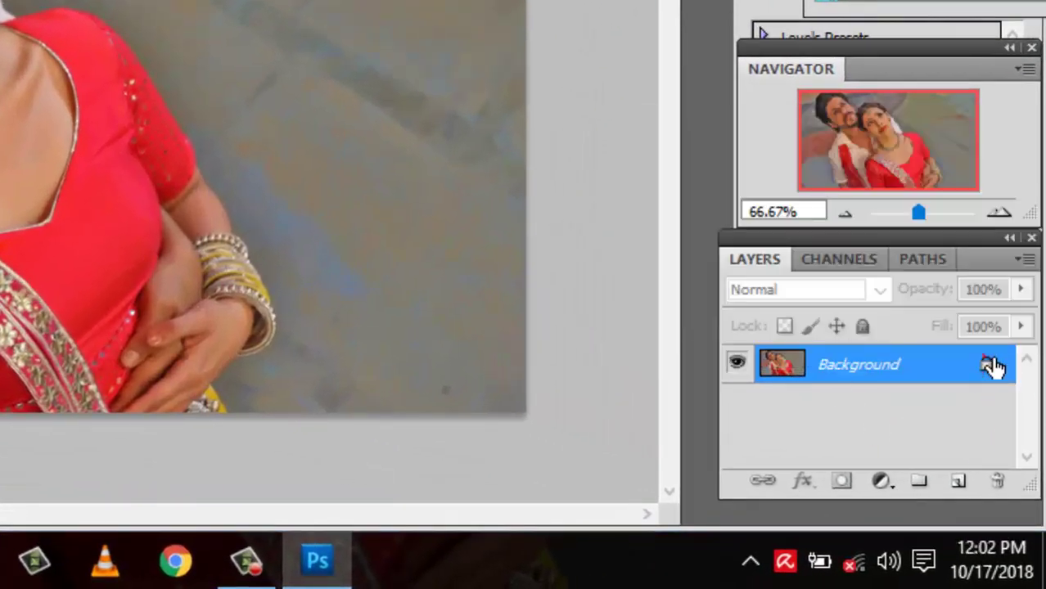
click(989, 364)
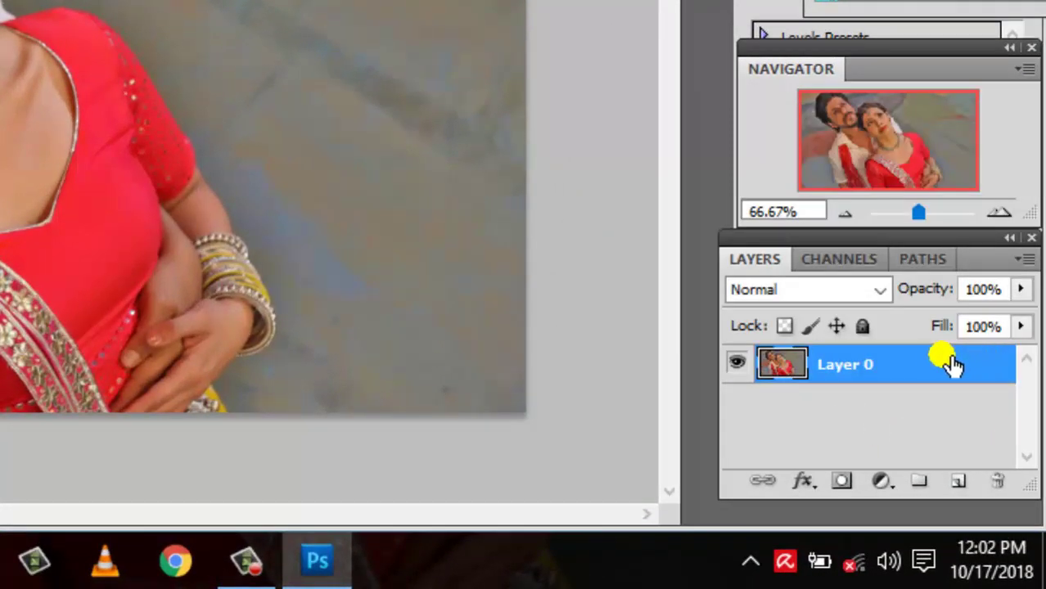
right_click(916, 370)
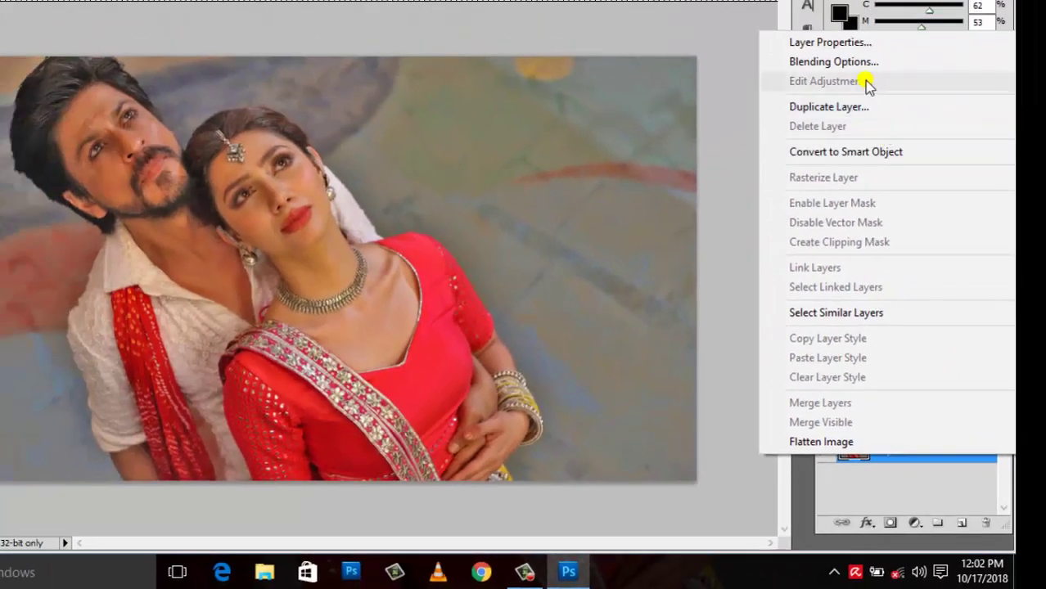
click(857, 62)
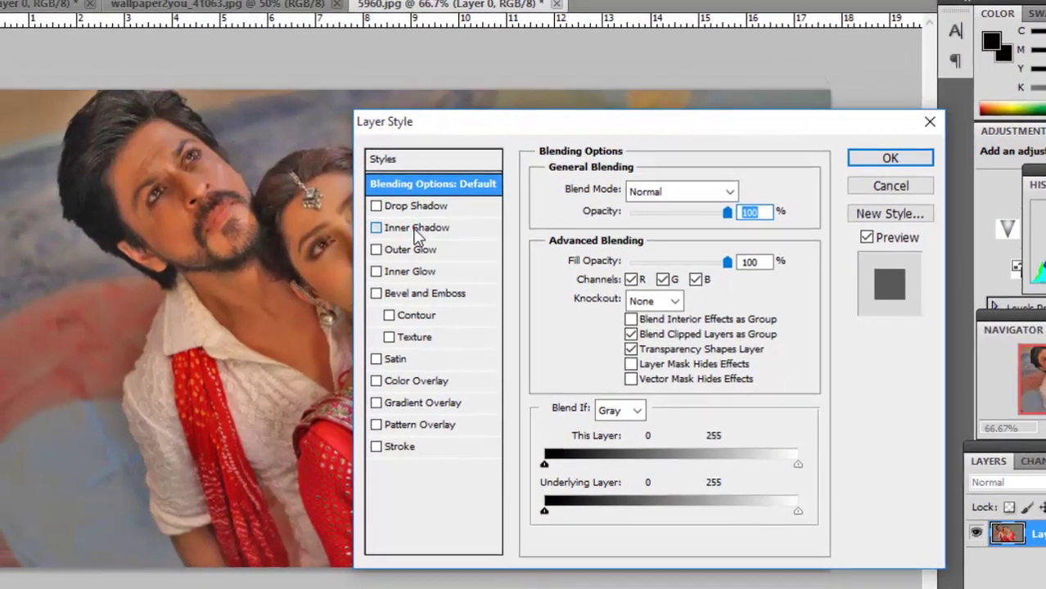
Step: Enable Inner Shadow with 59% opacity, 8 px distance, 44% choke and 182 px size
click(455, 252)
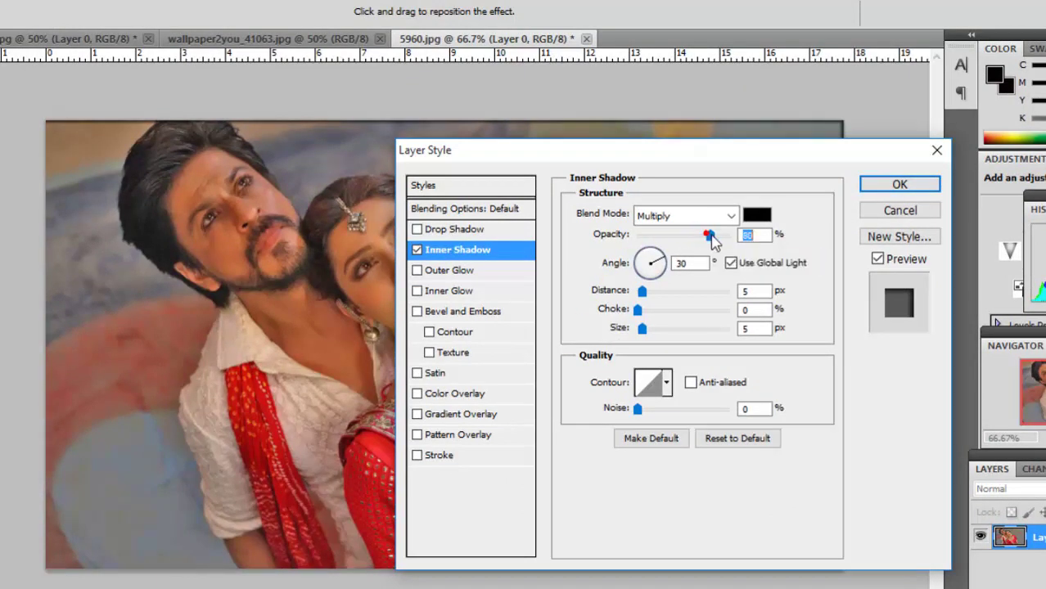
drag(704, 236, 684, 237)
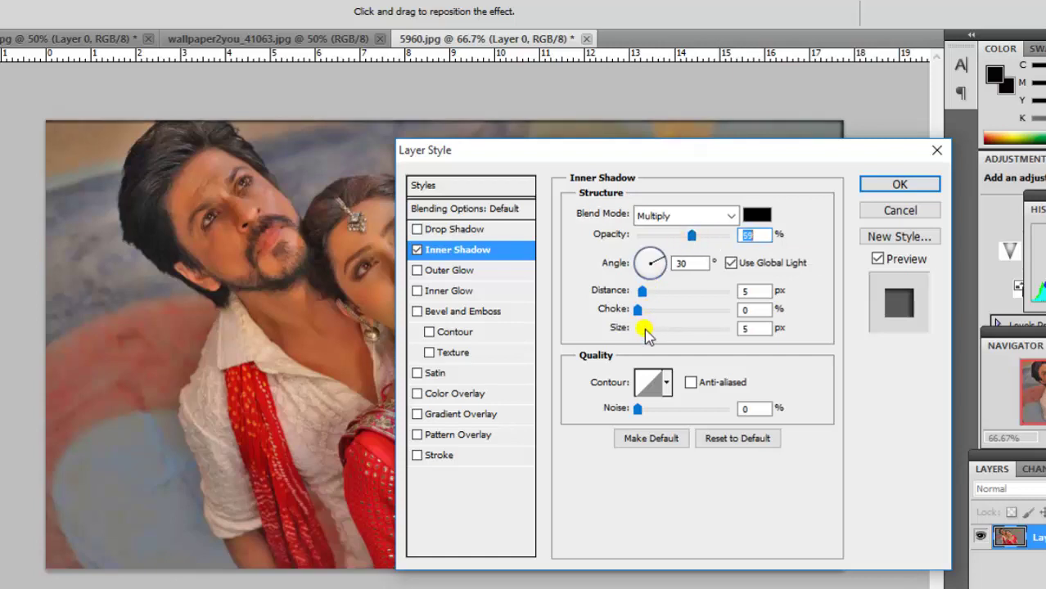
mouse_move(642, 291)
mouse_down()
mouse_move(672, 292)
mouse_move(646, 292)
mouse_up()
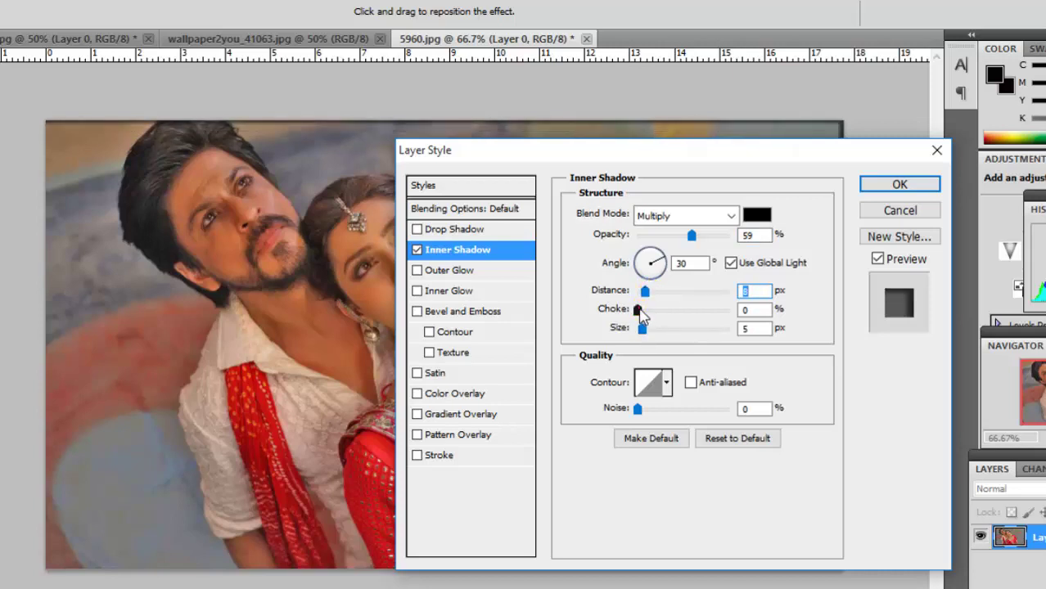
drag(639, 309, 690, 319)
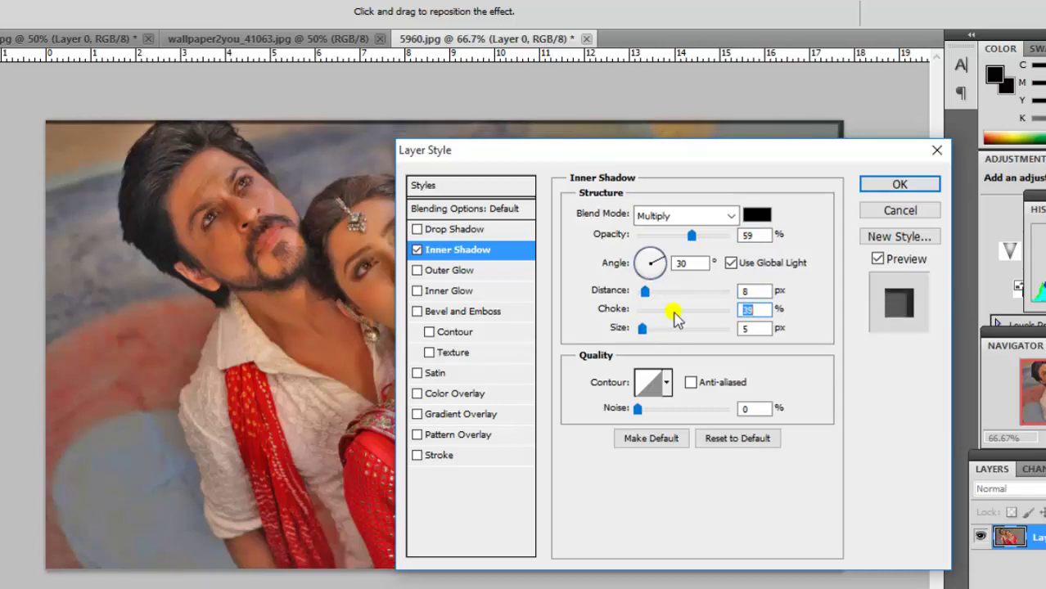
drag(690, 319, 677, 322)
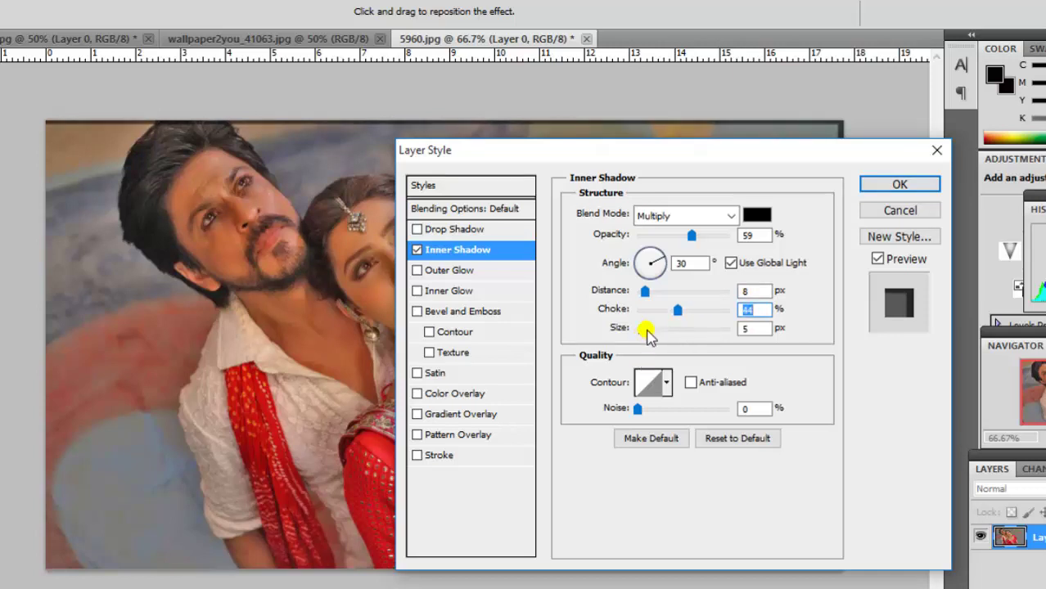
drag(648, 336, 676, 337)
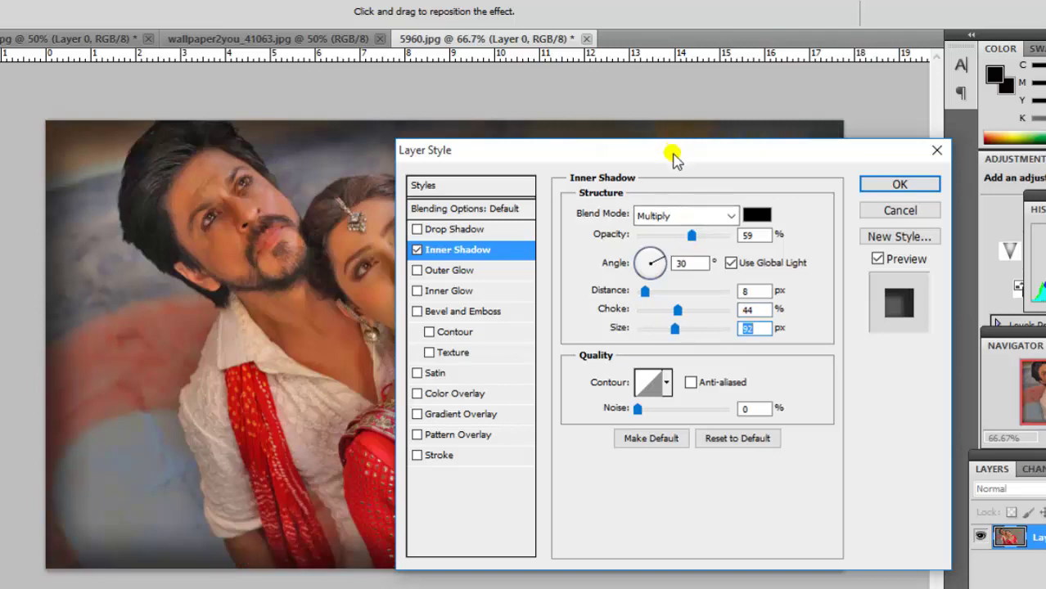
mouse_move(678, 158)
mouse_down()
mouse_move(970, 144)
mouse_move(1023, 94)
mouse_move(936, 81)
mouse_move(927, 99)
mouse_up()
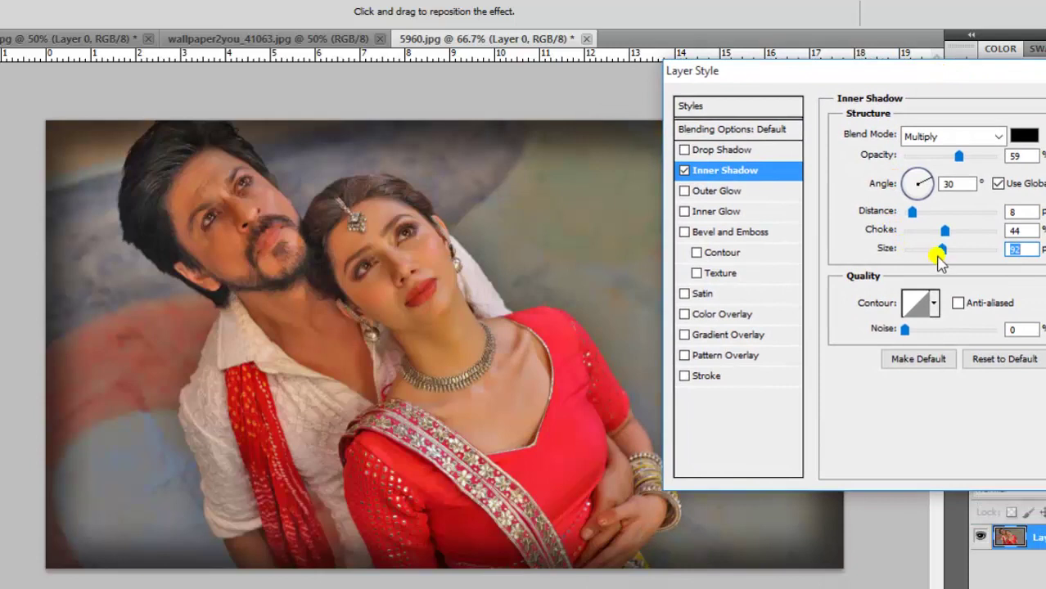
drag(942, 255, 980, 256)
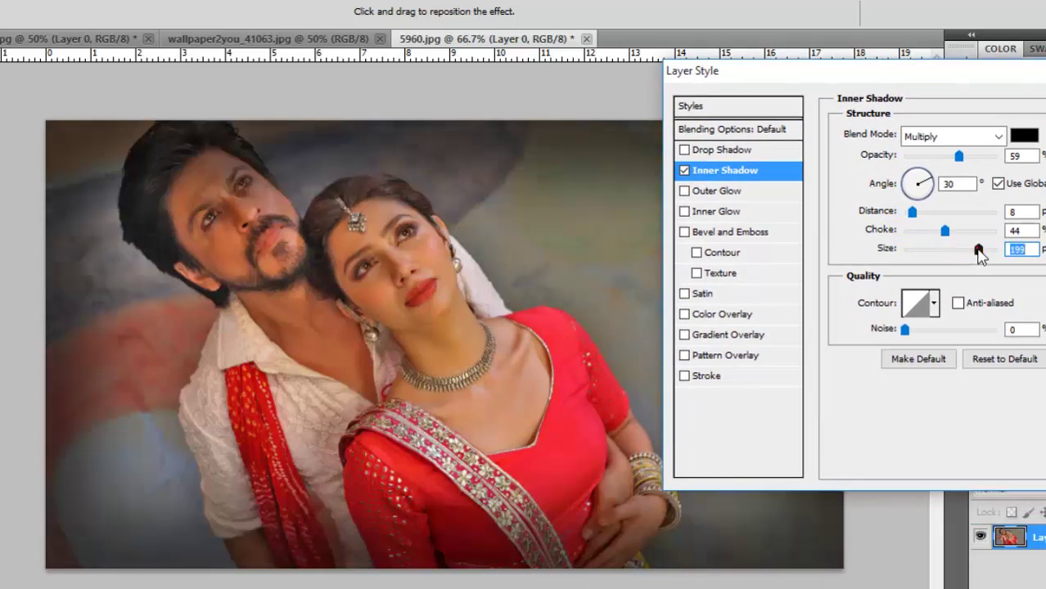
click(973, 252)
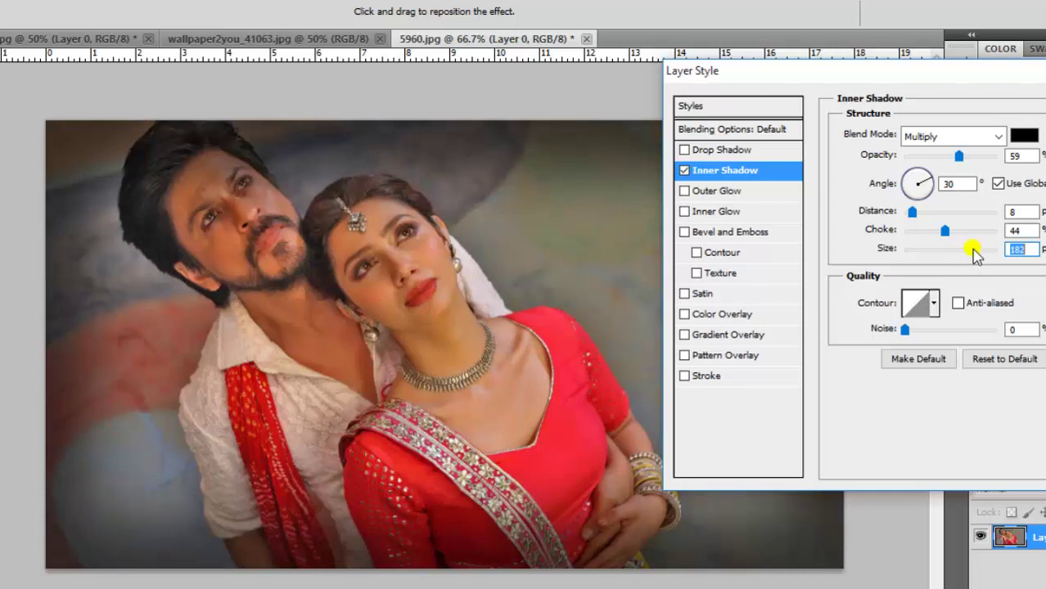
click(1024, 137)
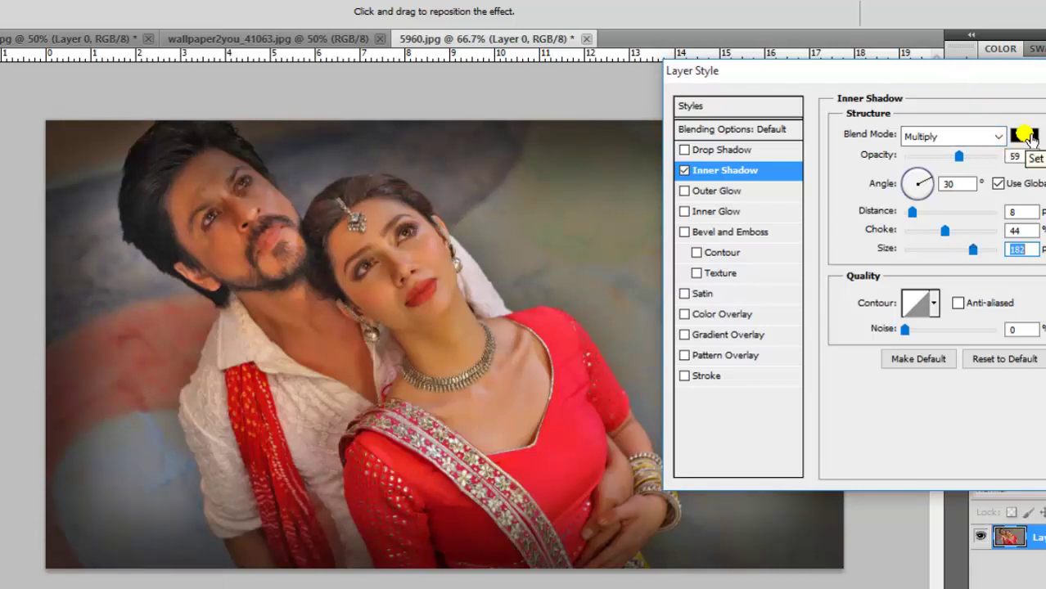
Step: Set the inner shadow colour to red #f70909
click(1025, 136)
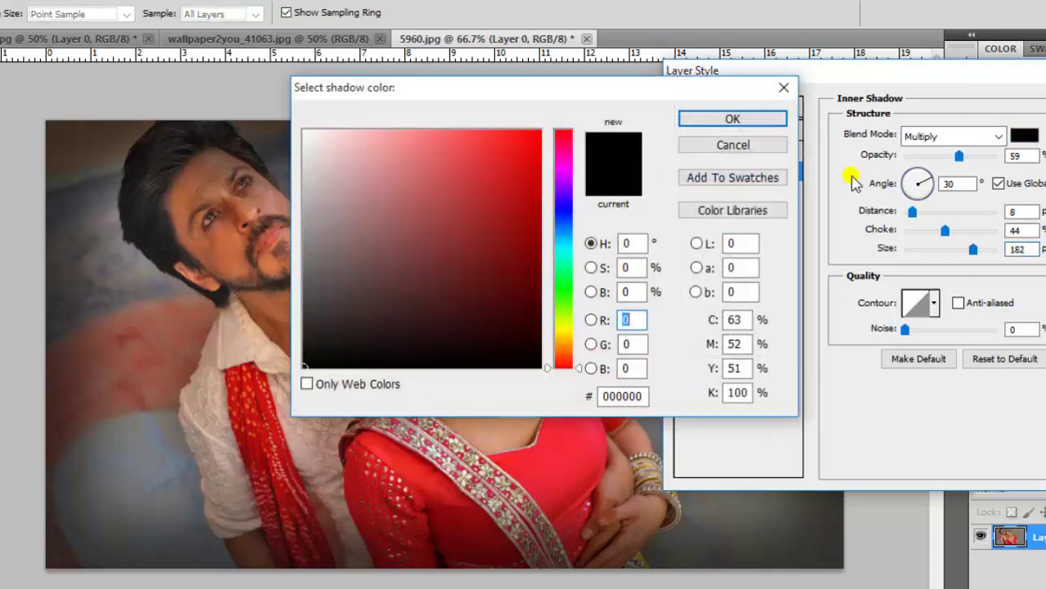
click(534, 138)
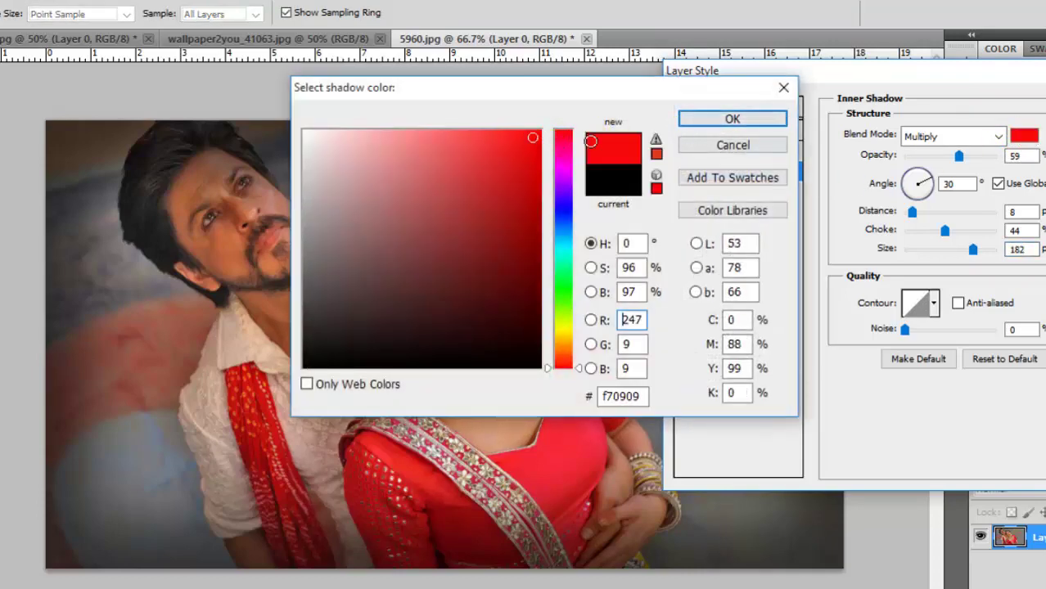
click(689, 125)
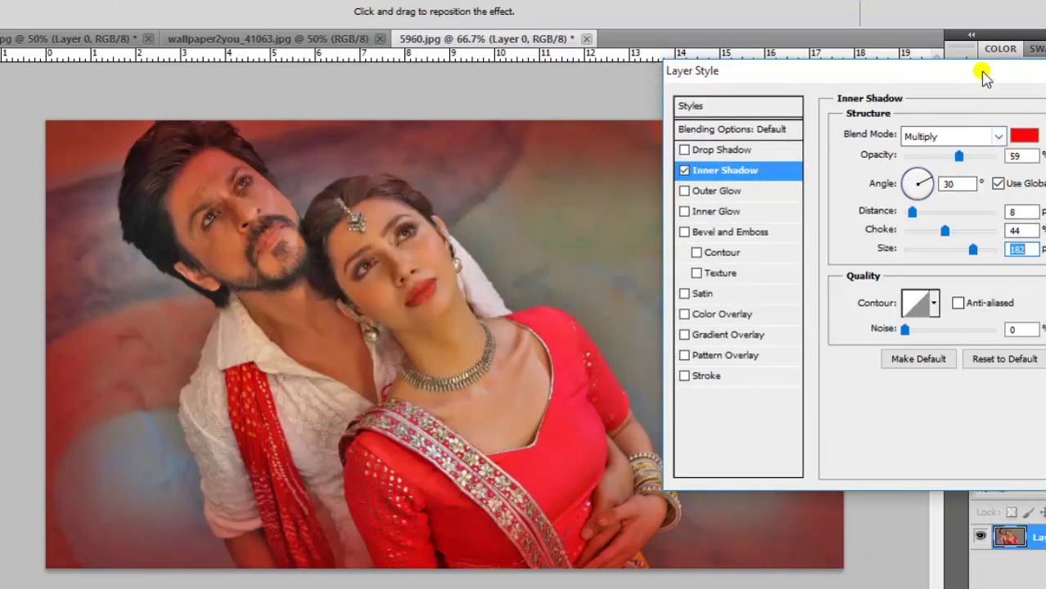
drag(977, 72, 912, 186)
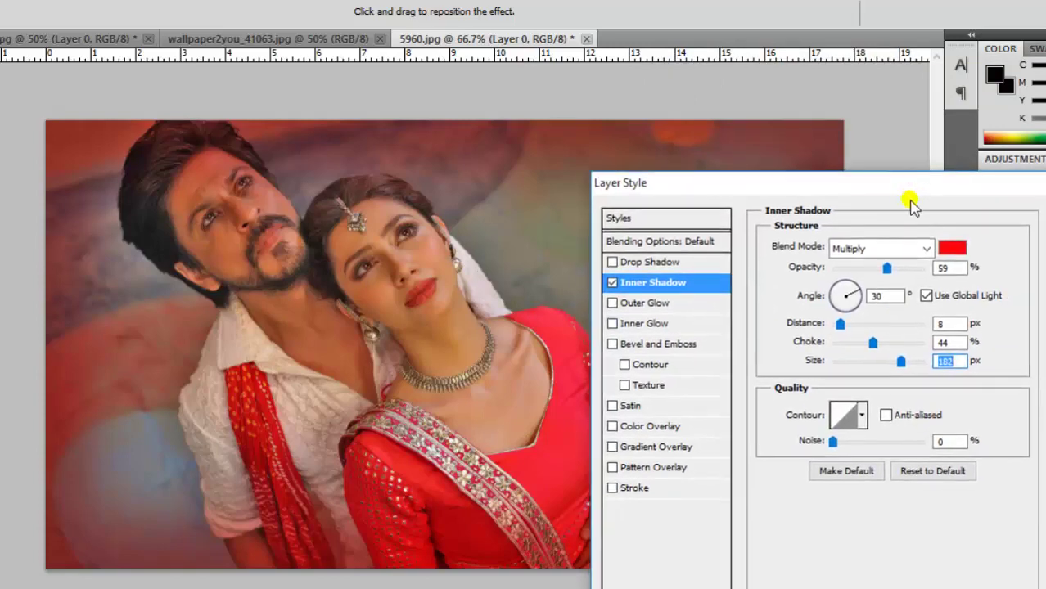
drag(881, 192, 857, 120)
Step: Try several contour presets, settle back on Linear, and apply the inner shadow style
click(838, 348)
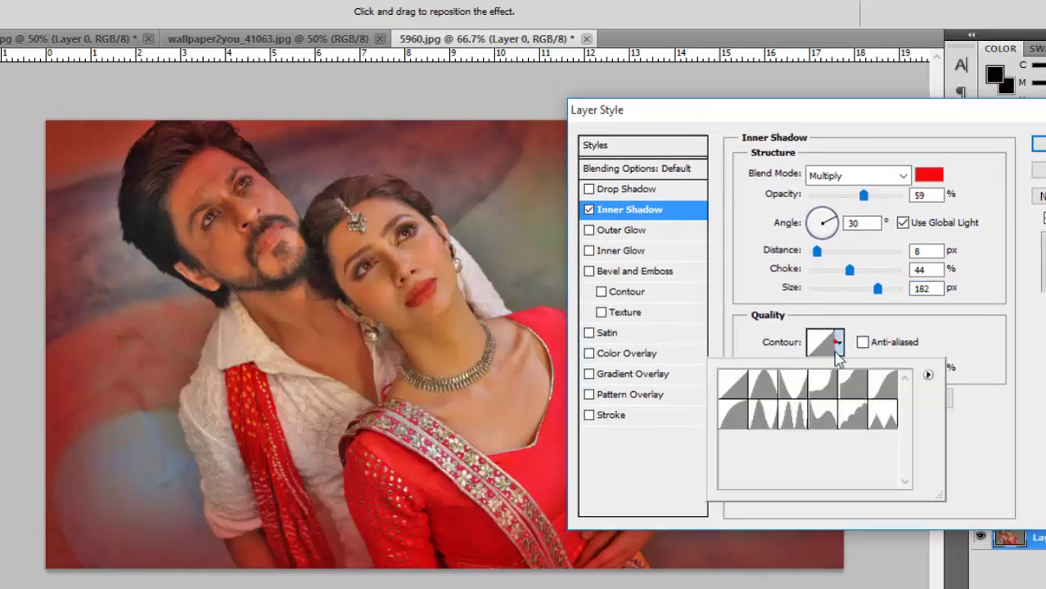
click(792, 385)
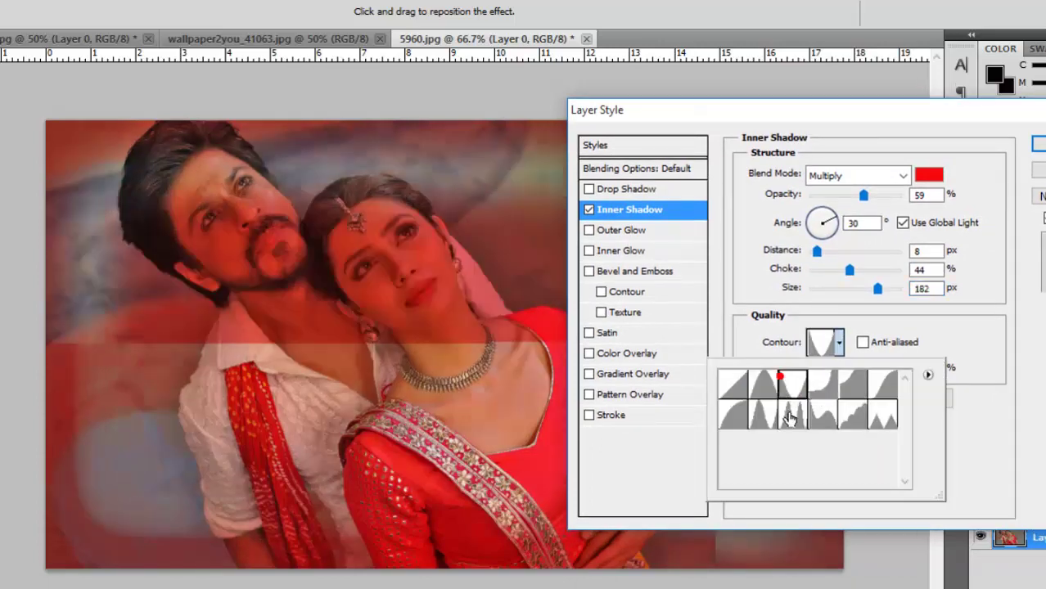
click(733, 416)
click(765, 418)
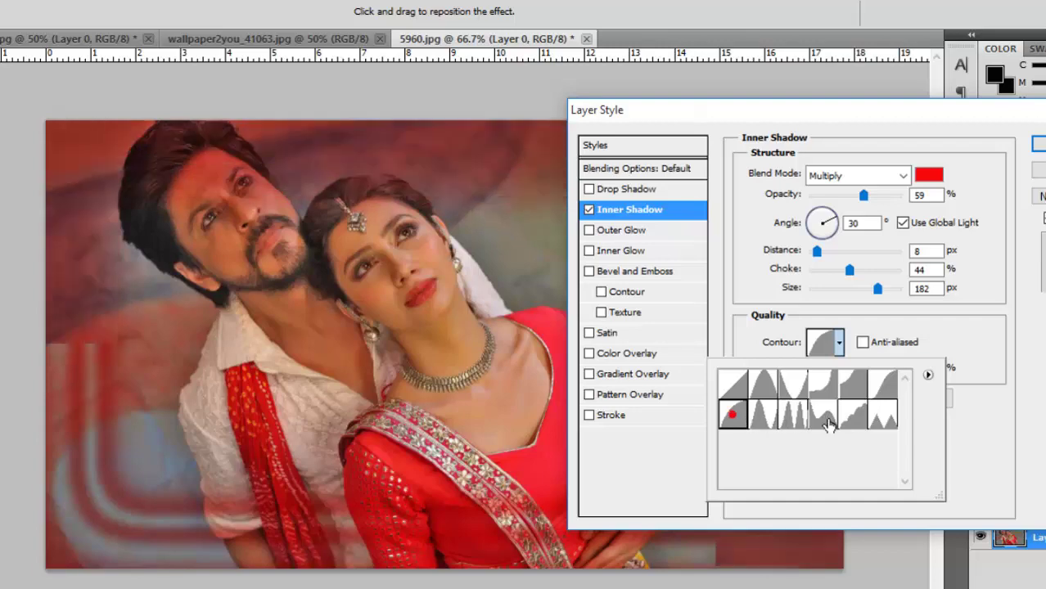
click(848, 422)
click(875, 427)
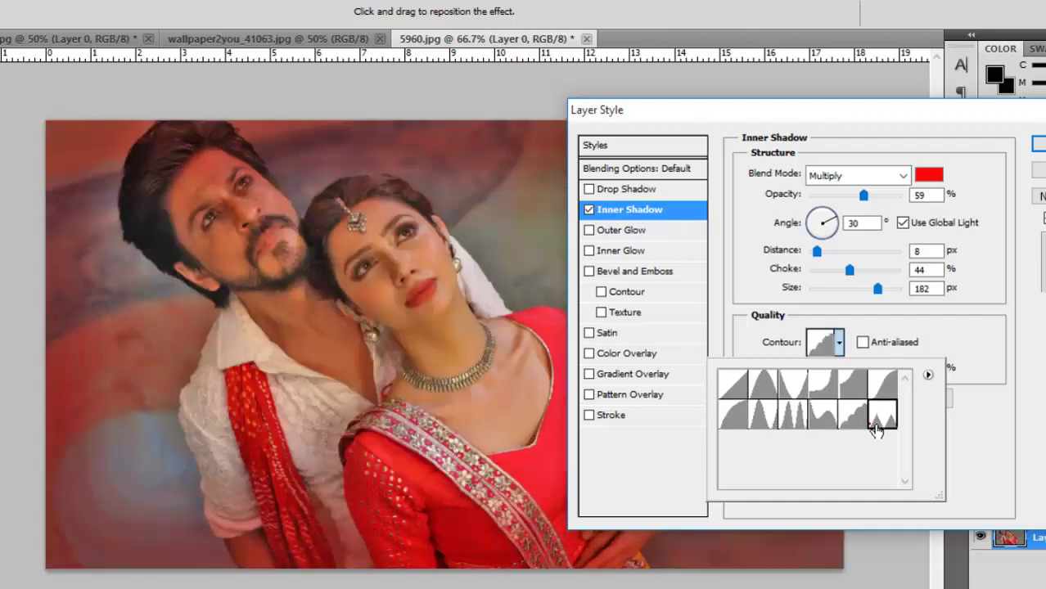
click(761, 417)
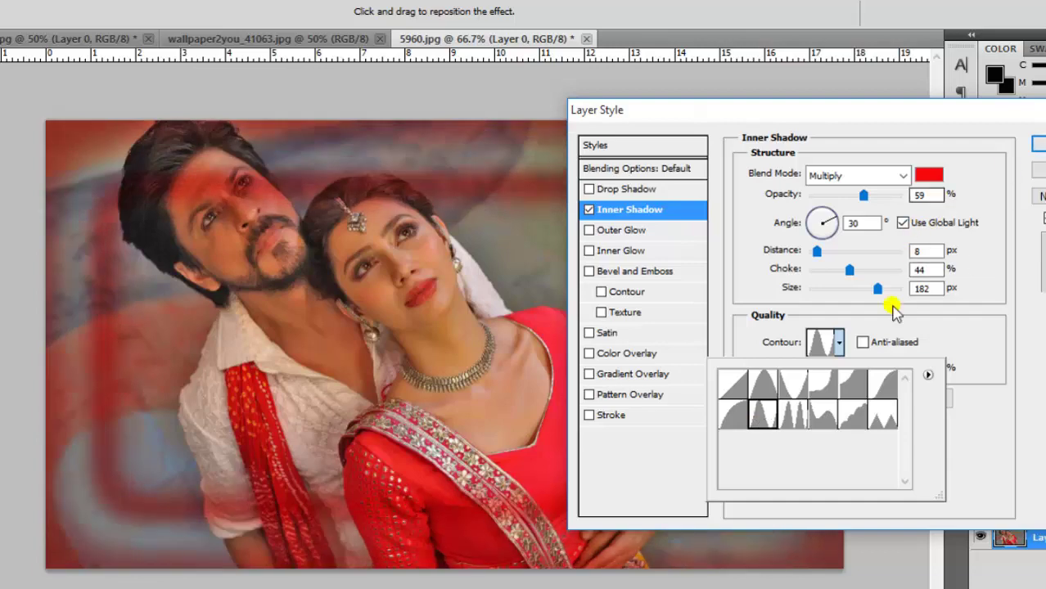
click(733, 387)
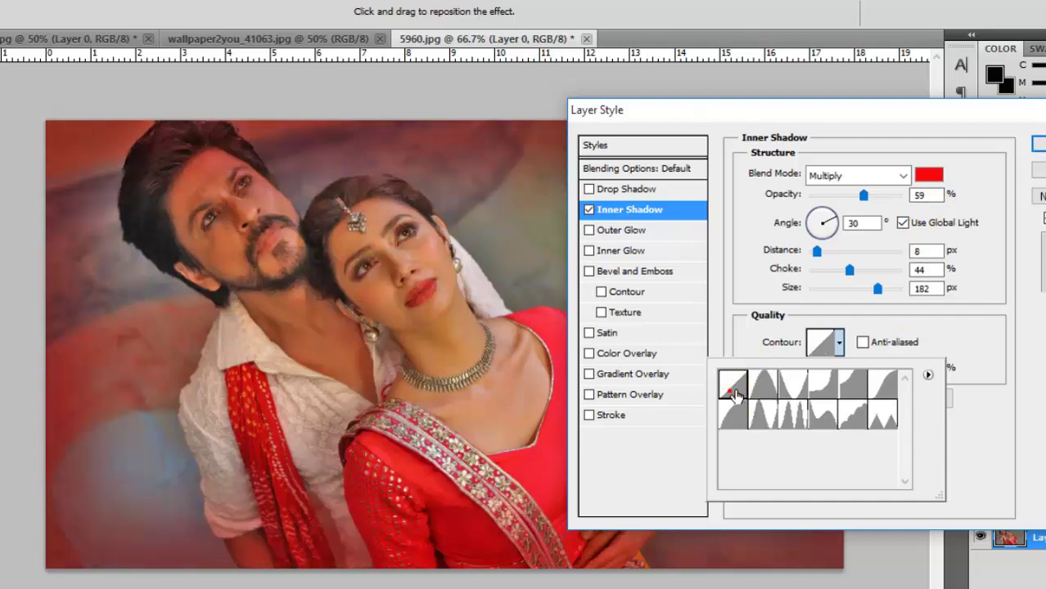
click(1038, 144)
click(1038, 144)
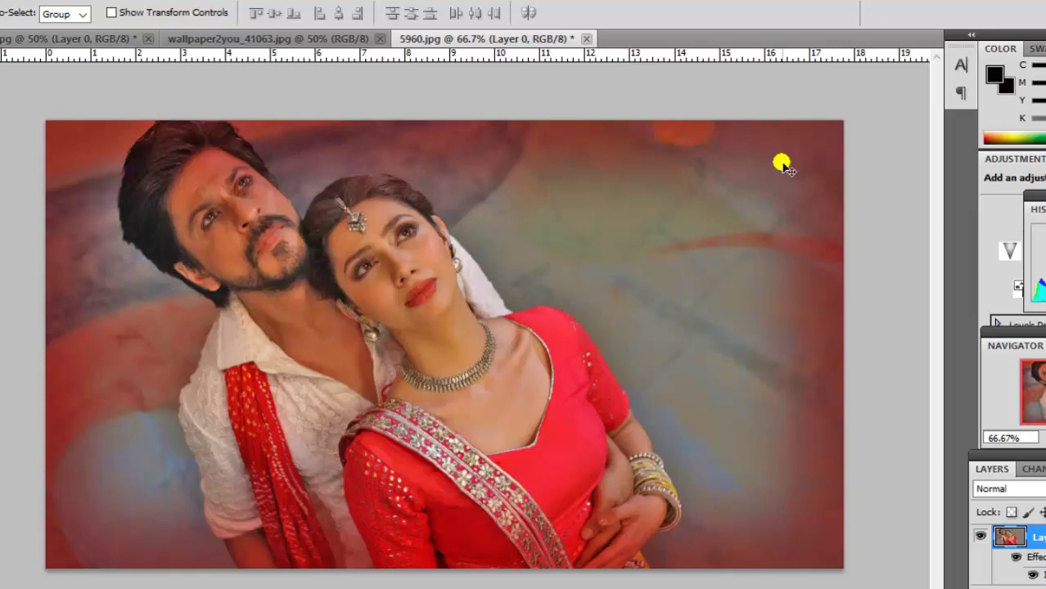
Step: Create the blank white Untitled-1 document and zoom in on it
key(ctrl+n)
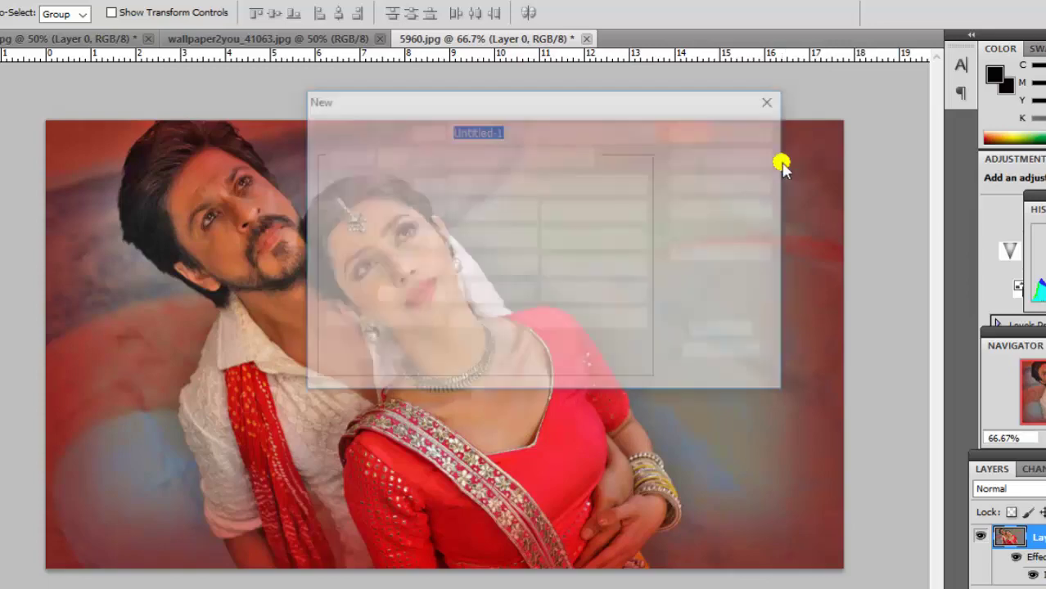
key(Return)
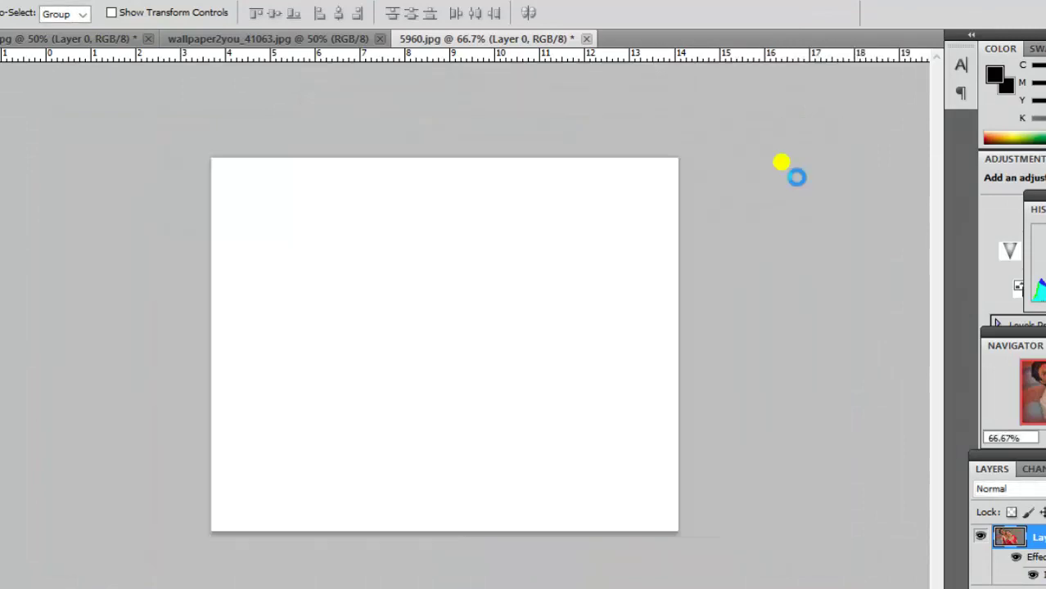
key(ctrl+plus)
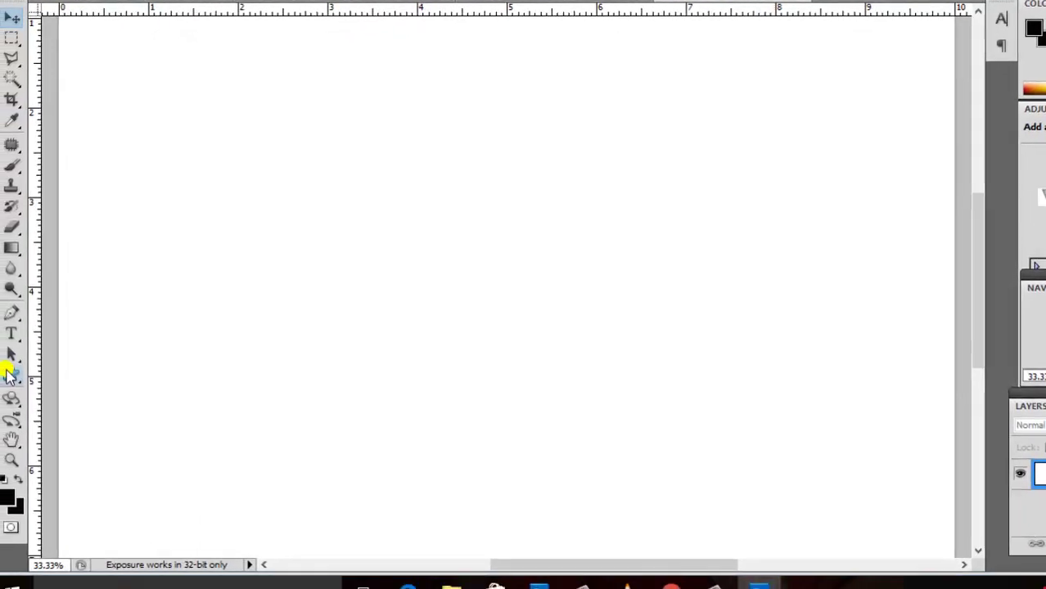
Step: Select the Custom Shape Tool and append the Shapes set to the custom shape picker
click(20, 370)
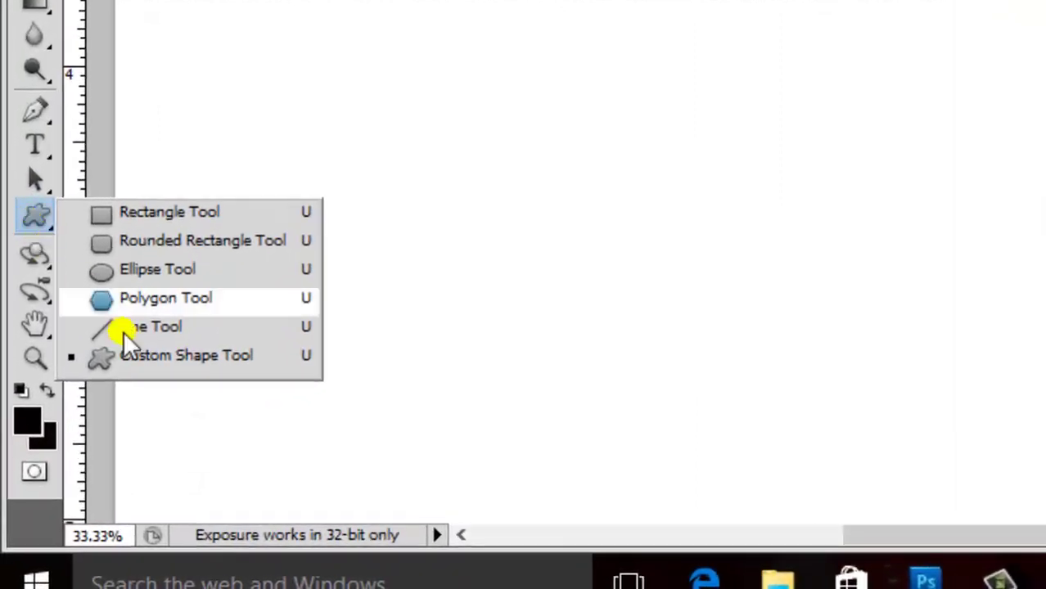
click(147, 355)
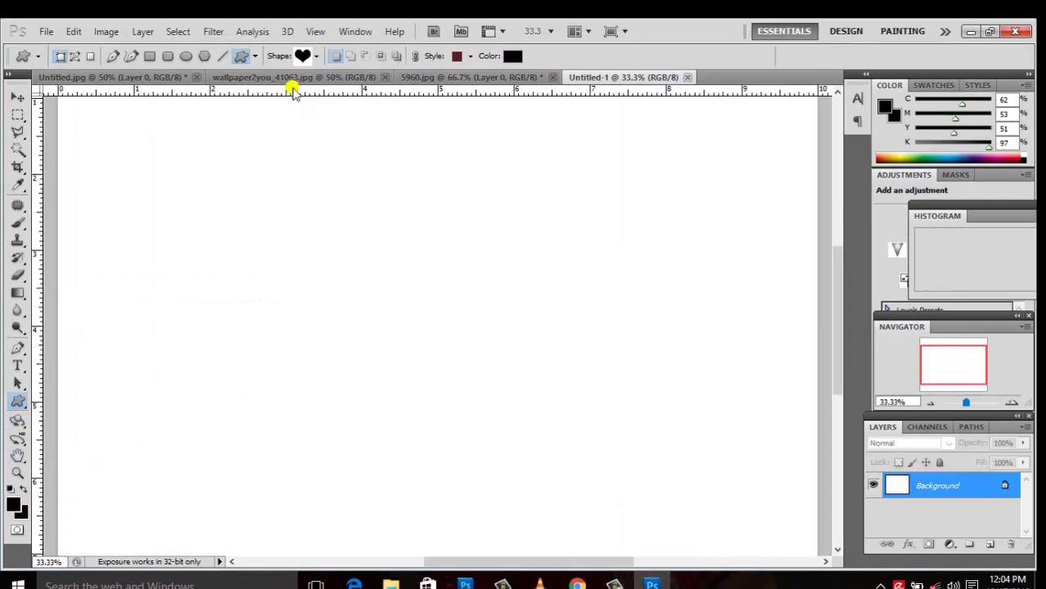
click(302, 56)
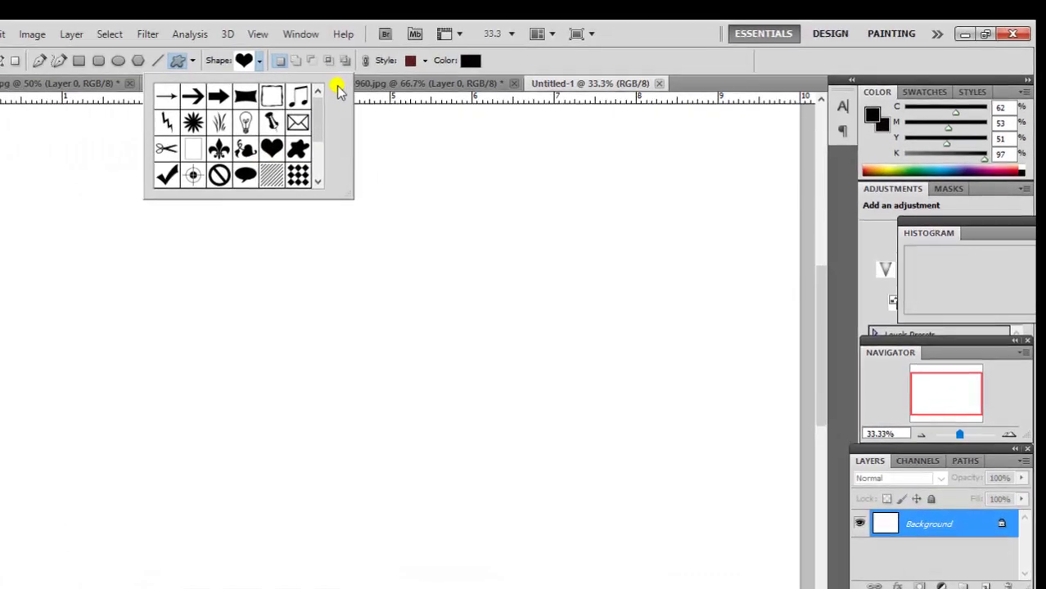
click(339, 90)
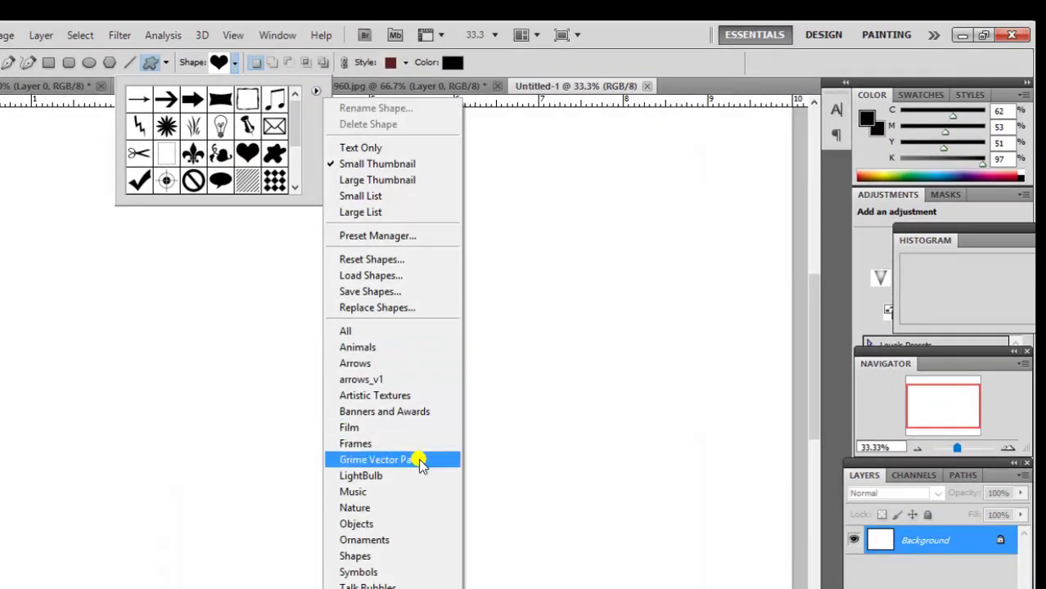
click(365, 557)
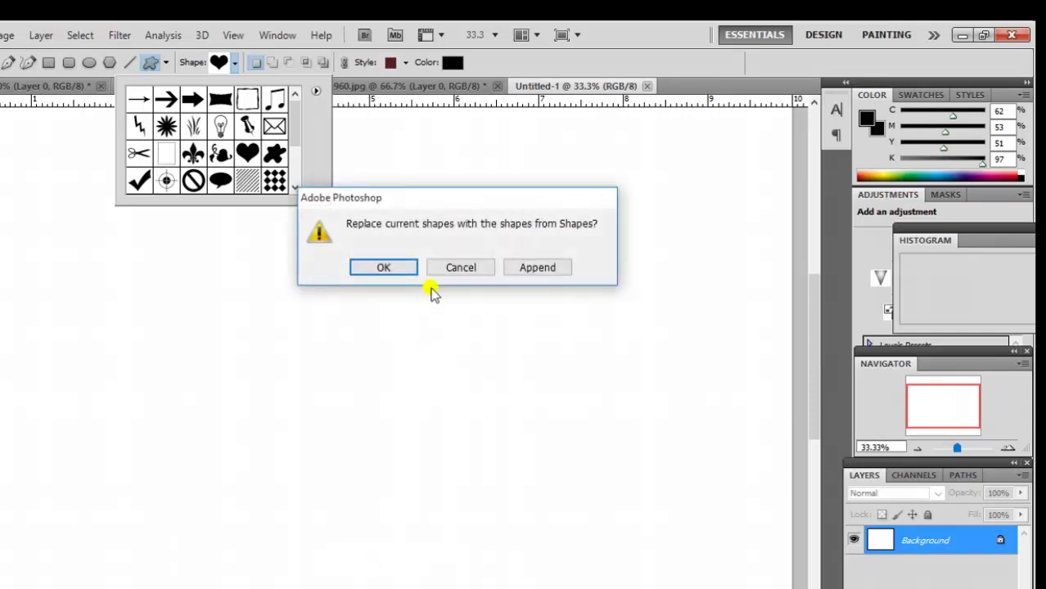
click(529, 269)
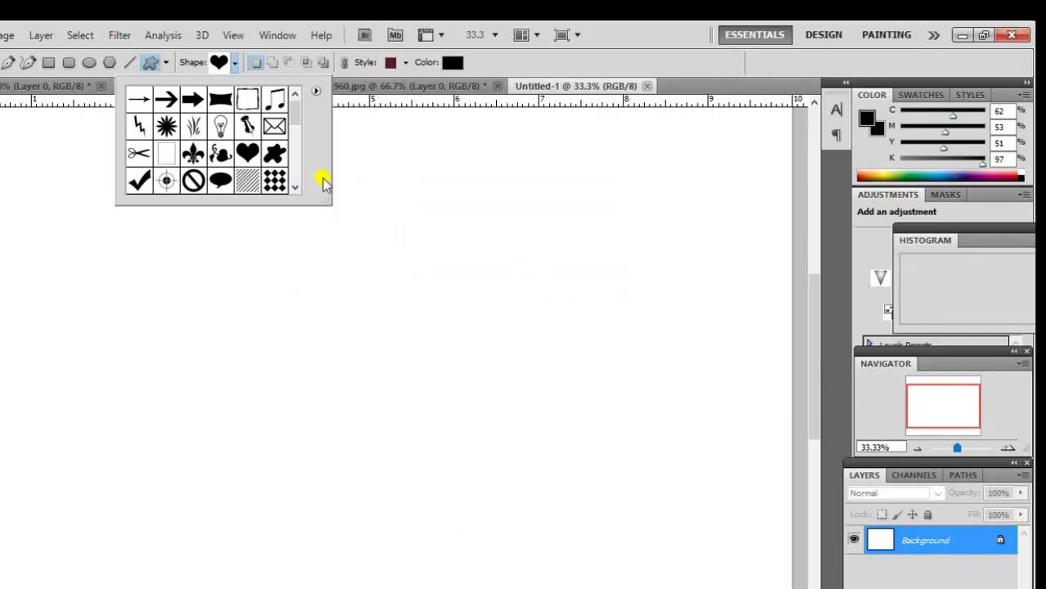
Step: Draw a large black heart on the canvas and move it up and left
mouse_move(296, 115)
mouse_down()
mouse_move(292, 162)
mouse_move(290, 99)
mouse_move(290, 149)
mouse_up()
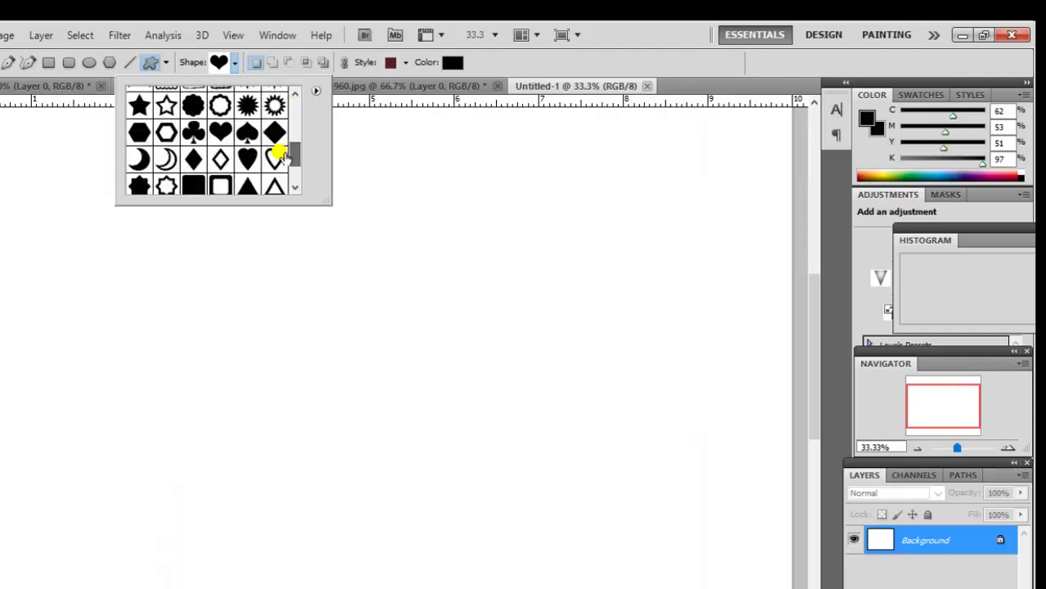
mouse_move(159, 270)
mouse_down()
mouse_move(430, 499)
mouse_move(458, 485)
mouse_move(501, 489)
mouse_move(603, 569)
mouse_move(673, 583)
mouse_up()
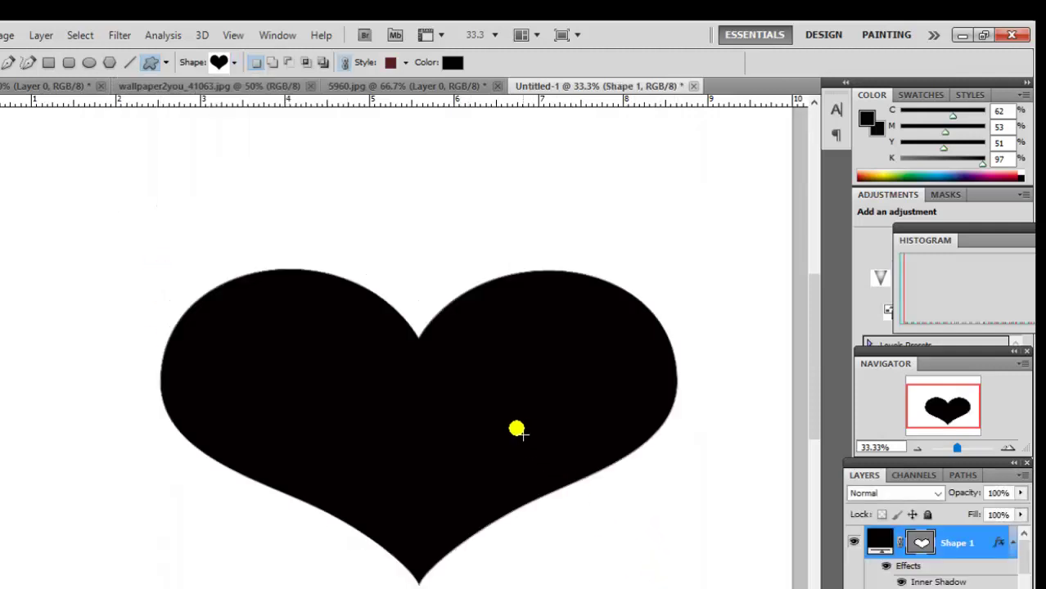
key(v)
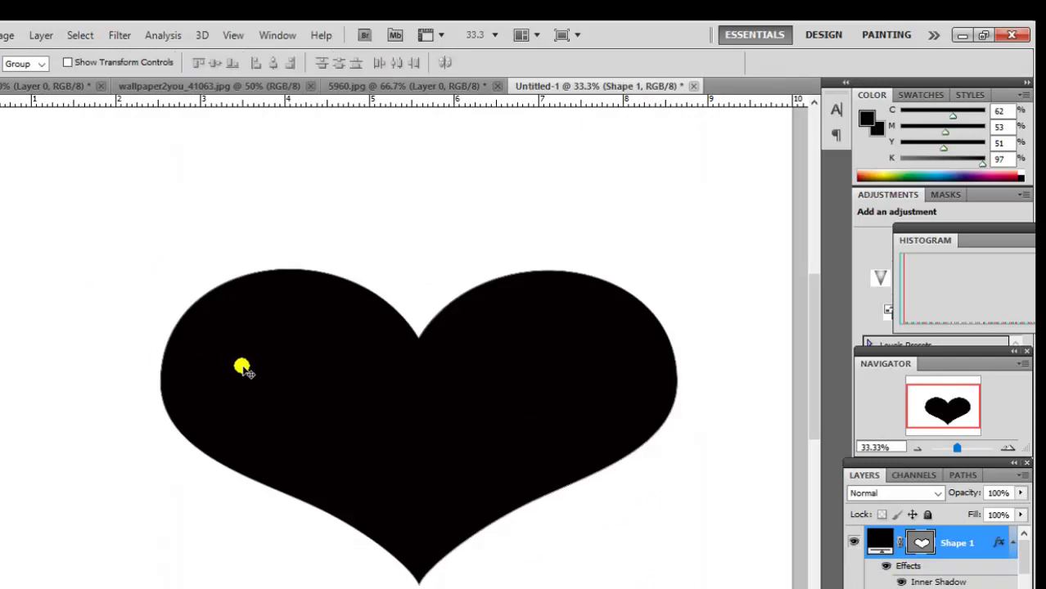
drag(241, 366, 154, 300)
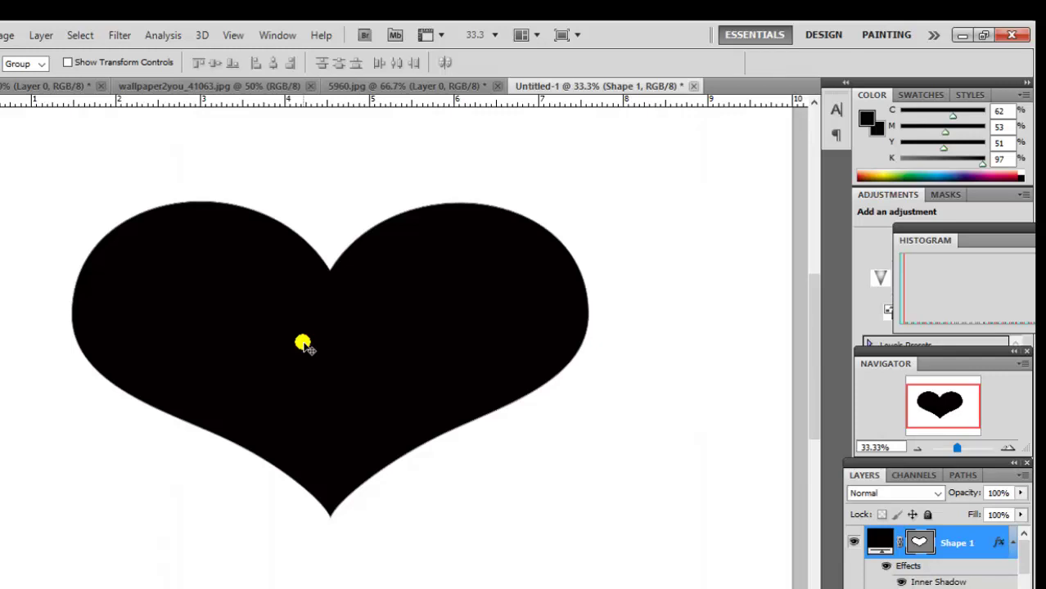
Step: Scale the heart to about 121% width and 126% height and commit the transform
key(ctrl+t)
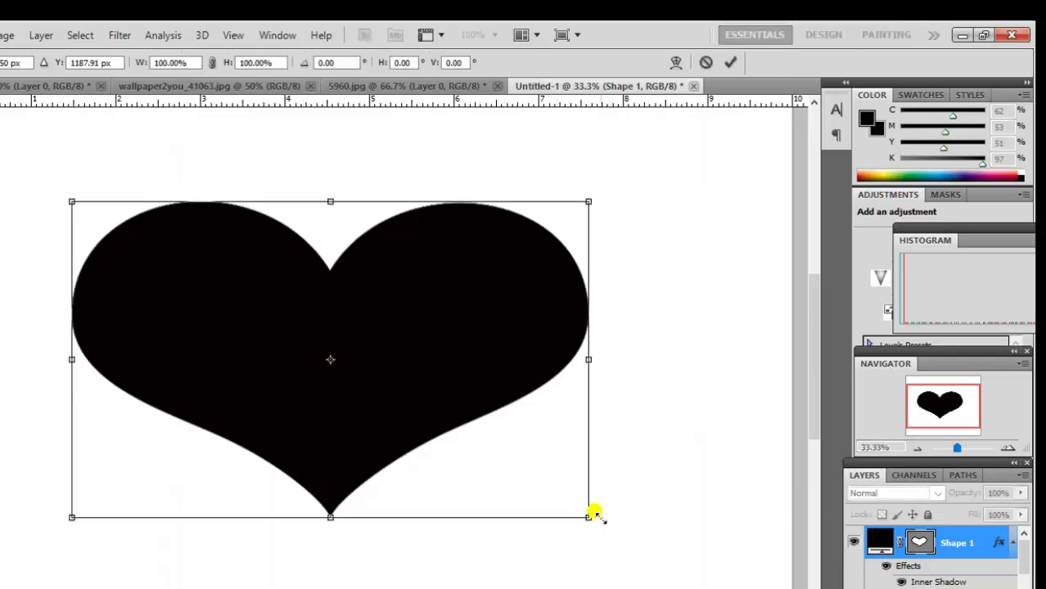
drag(605, 533, 693, 586)
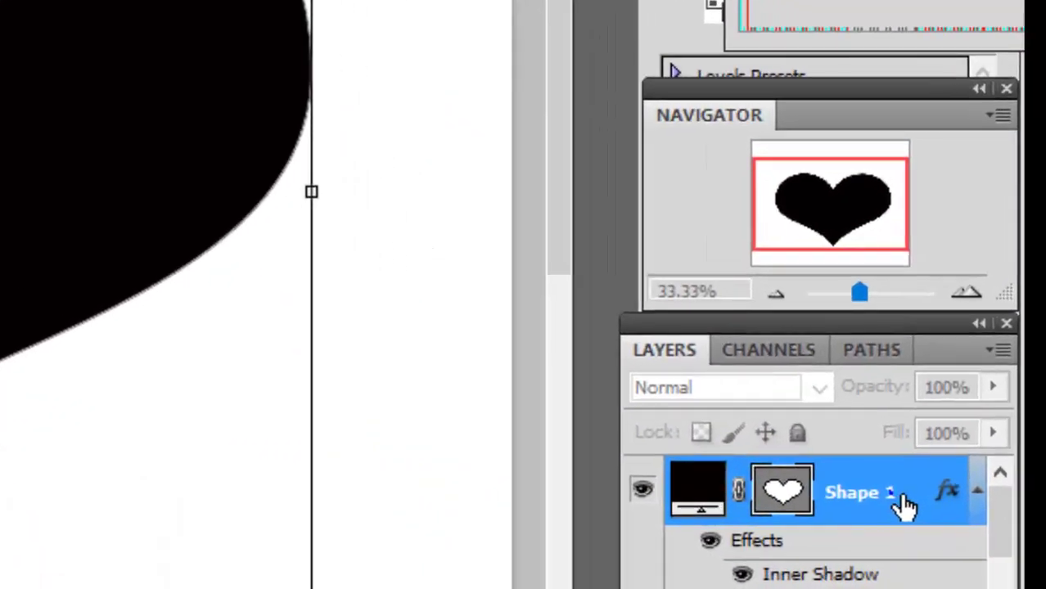
click(900, 501)
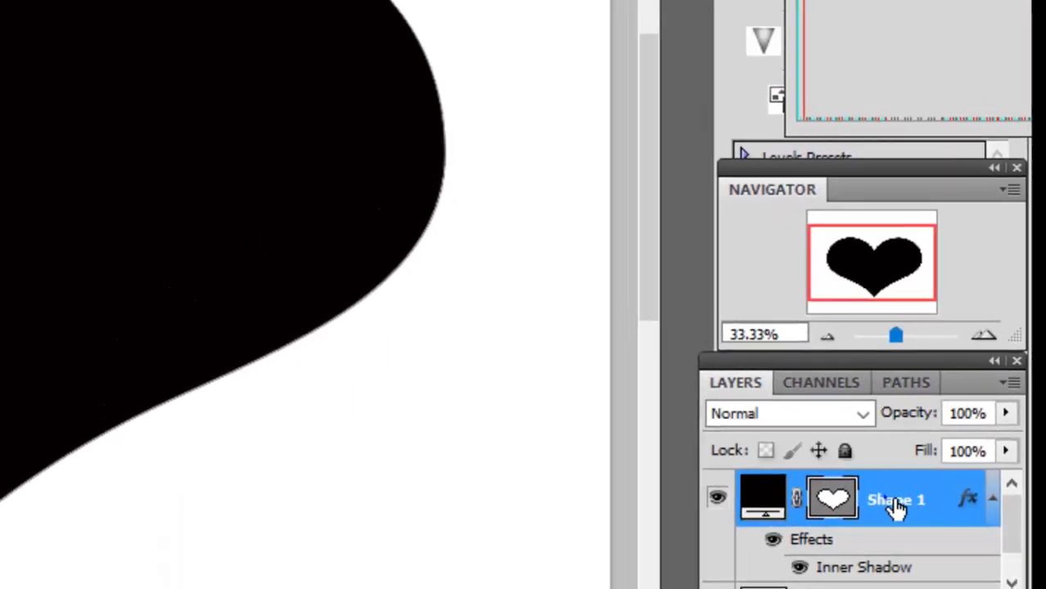
right_click(860, 499)
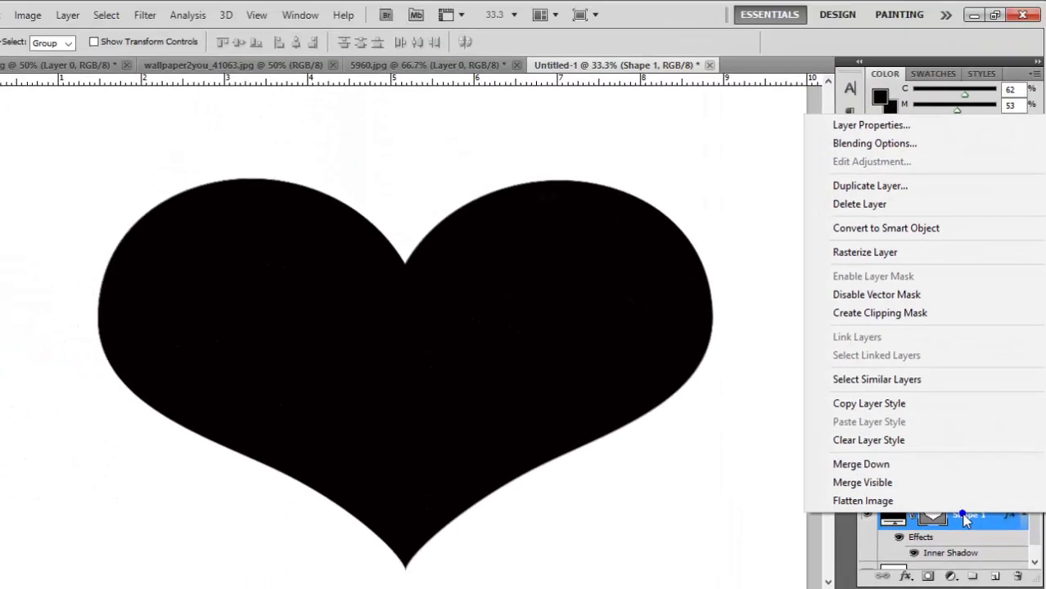
Step: Choose Blending Options for the heart's Shape 1 layer
click(869, 144)
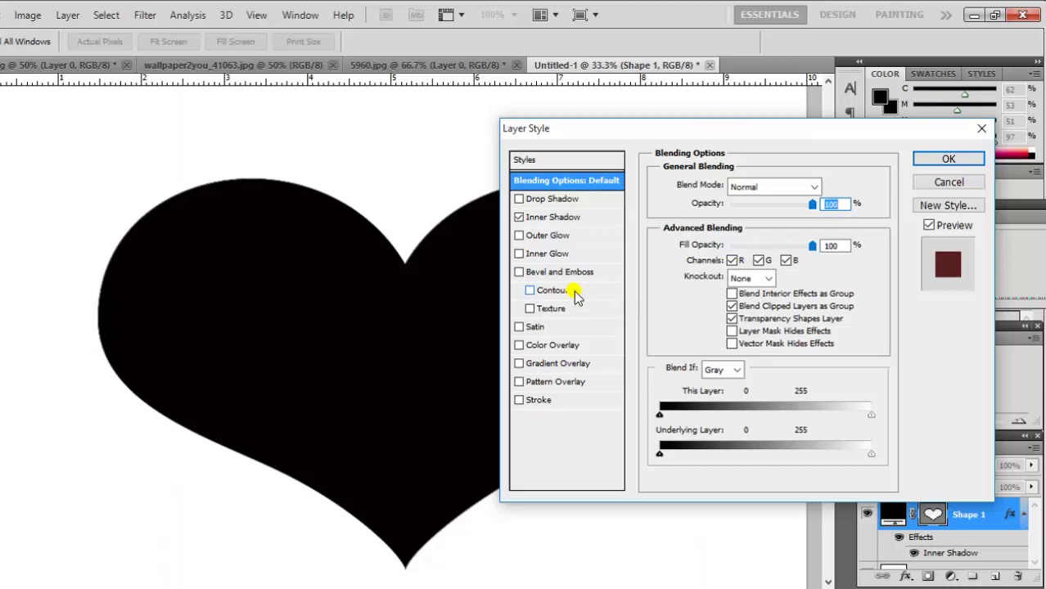
Step: Turn on the heart's Inner Shadow, raise its opacity, keep the blend mode and reduce its size
click(548, 218)
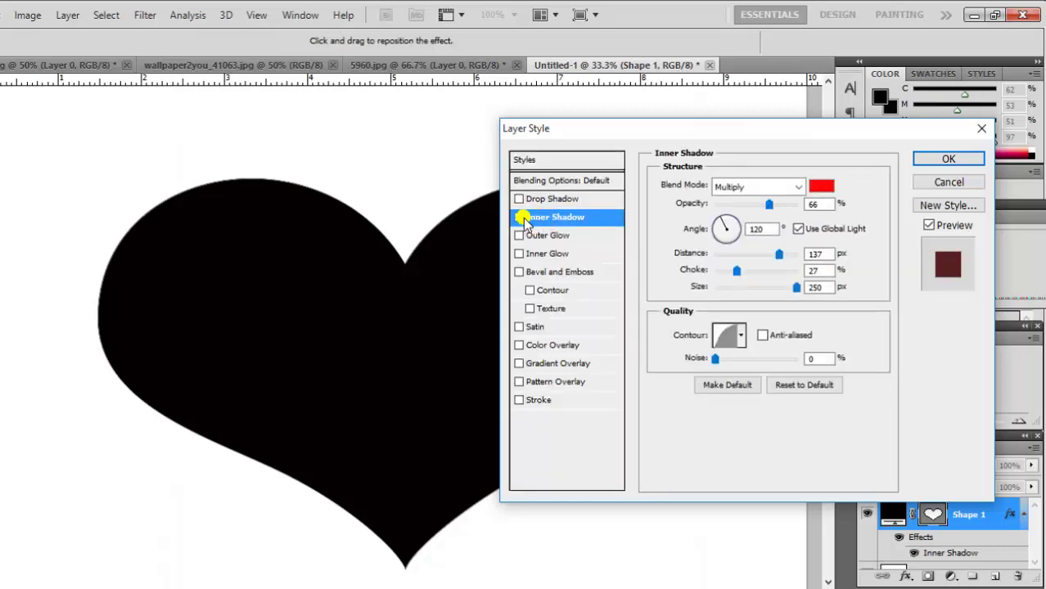
click(519, 217)
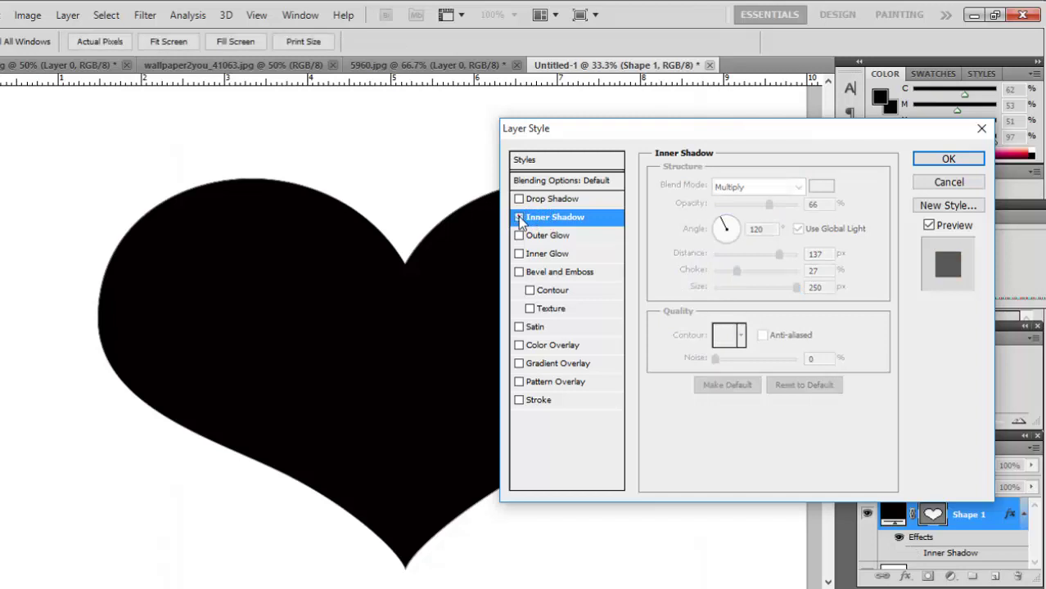
click(753, 227)
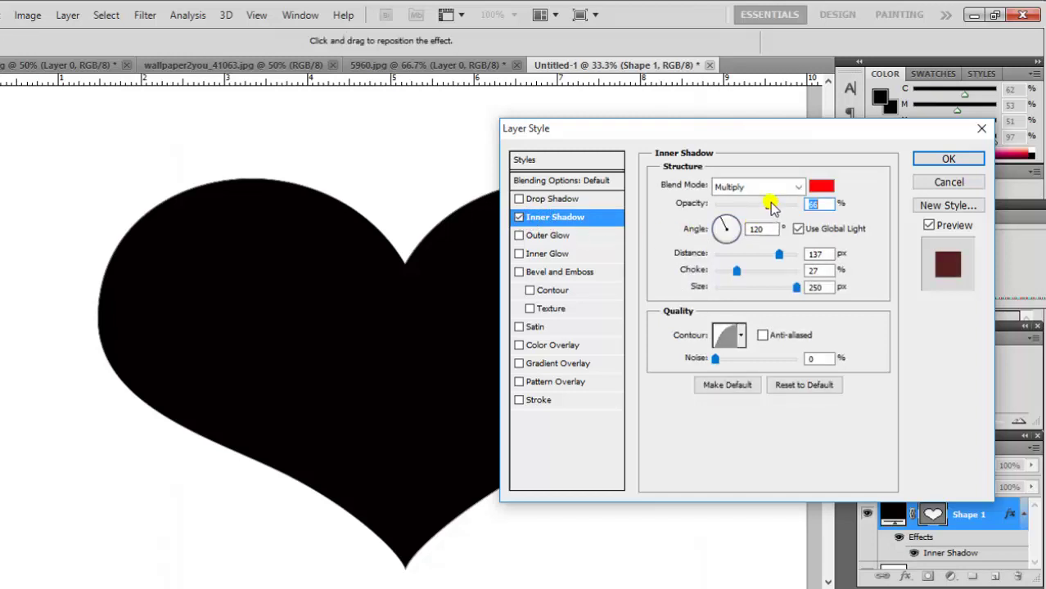
mouse_move(775, 203)
mouse_down()
mouse_move(805, 209)
mouse_move(777, 211)
mouse_up()
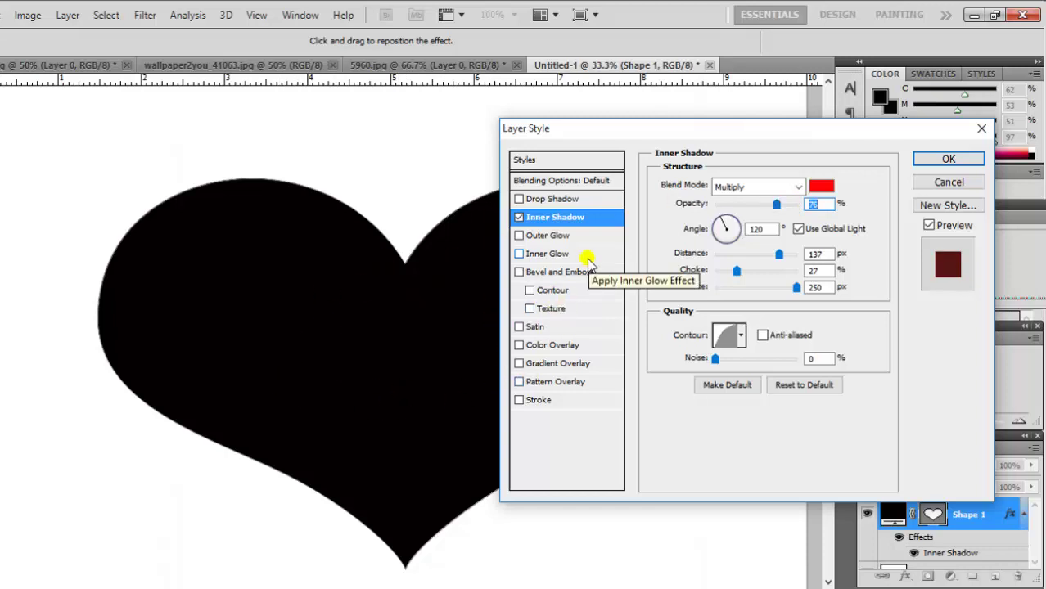
click(799, 189)
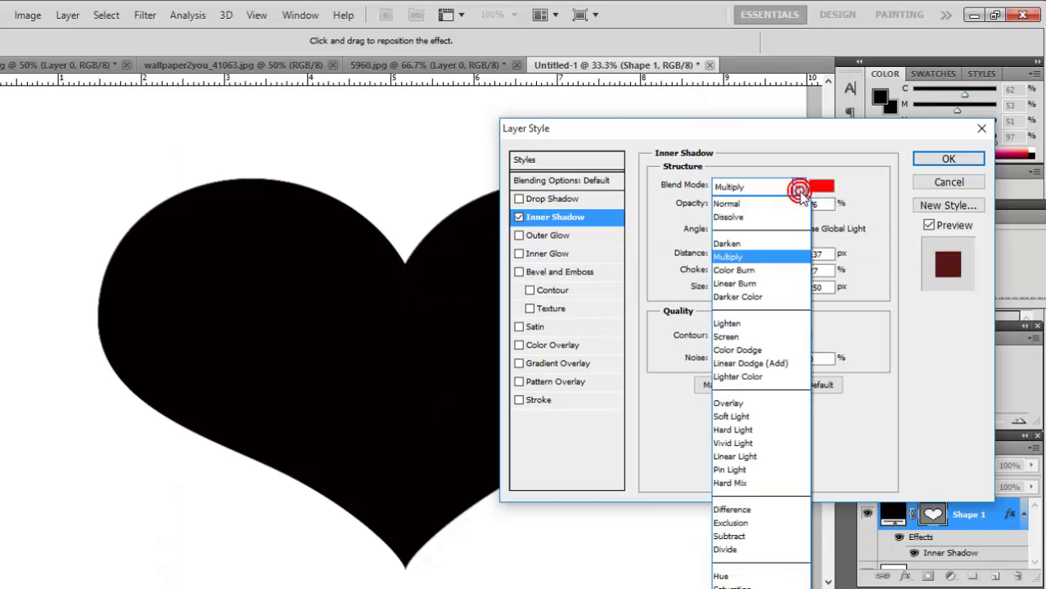
click(799, 188)
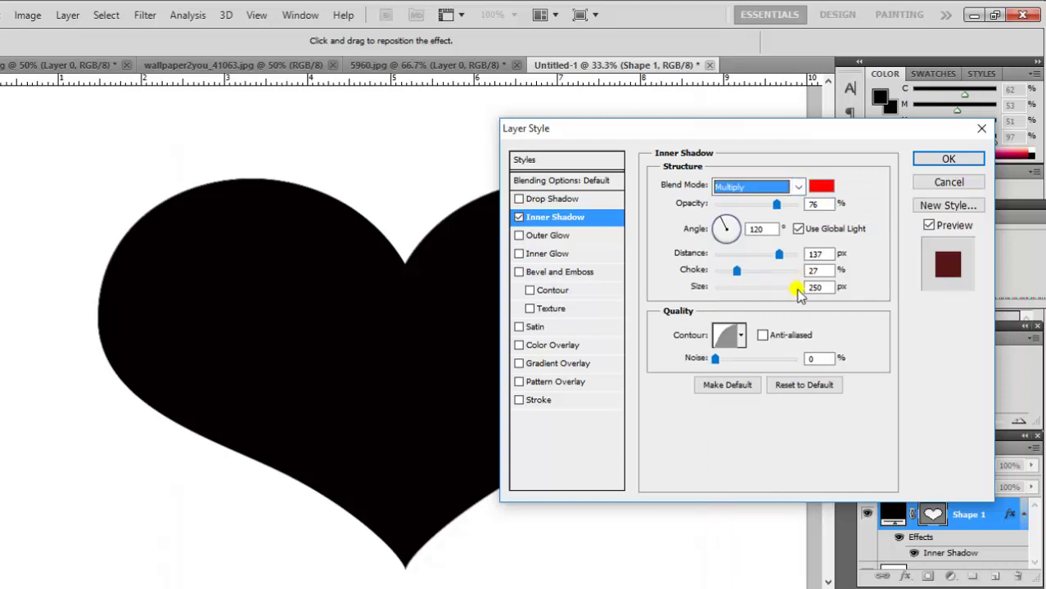
mouse_move(796, 288)
mouse_down()
mouse_move(731, 290)
mouse_move(770, 288)
mouse_move(757, 271)
mouse_move(783, 276)
mouse_move(747, 273)
mouse_move(759, 260)
mouse_up()
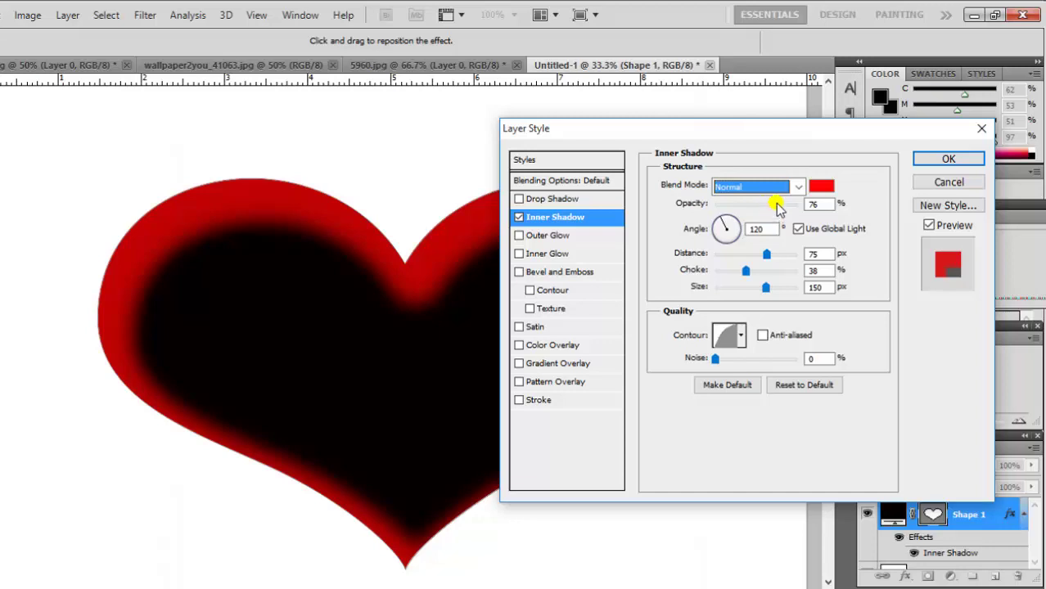
Step: Set the heart's inner shadow to 54% opacity and widen its size to about 193 px
mouse_move(778, 206)
mouse_down()
mouse_move(734, 206)
mouse_move(753, 212)
mouse_up()
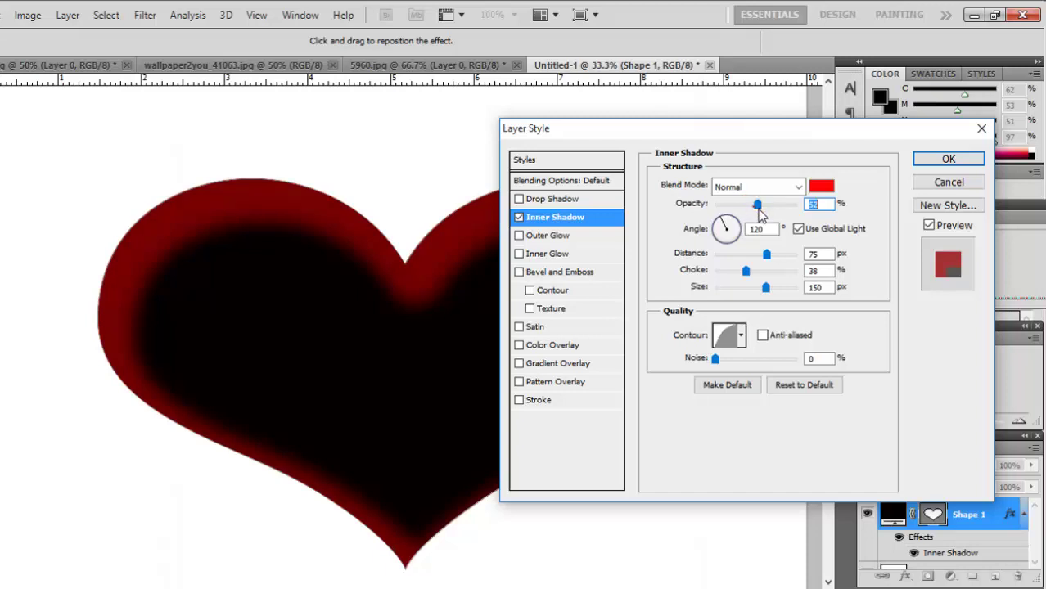
drag(760, 211, 759, 207)
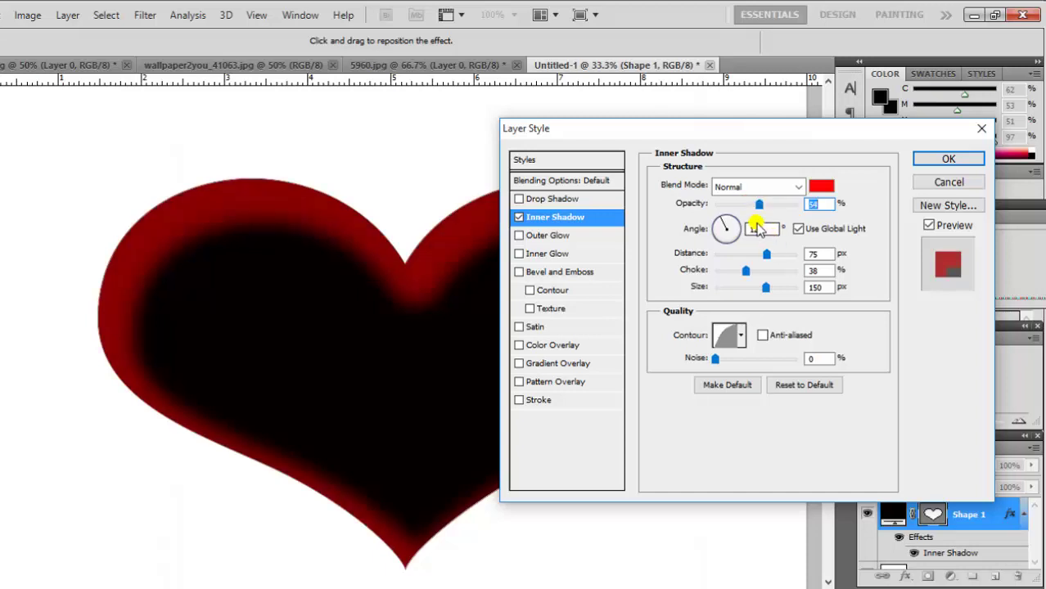
drag(765, 287, 728, 287)
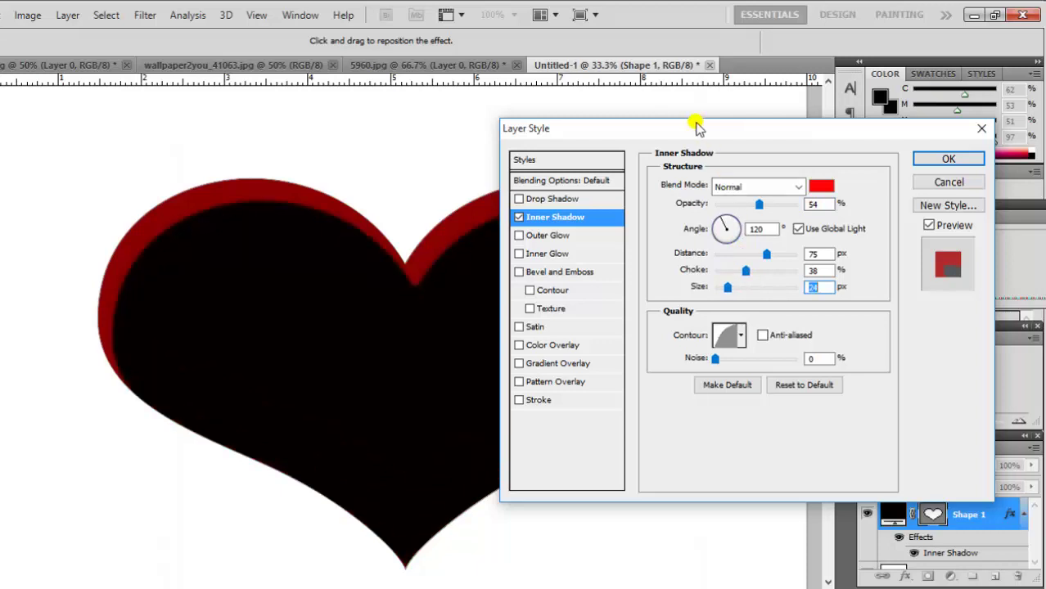
mouse_move(706, 136)
mouse_down()
mouse_move(948, 305)
mouse_move(793, 79)
mouse_up()
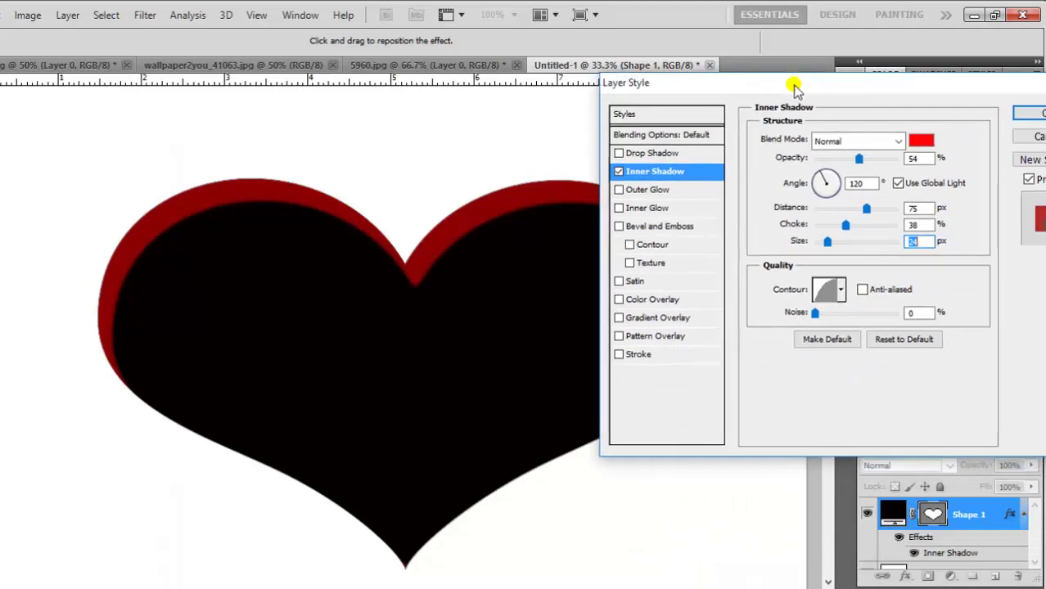
drag(832, 248, 879, 243)
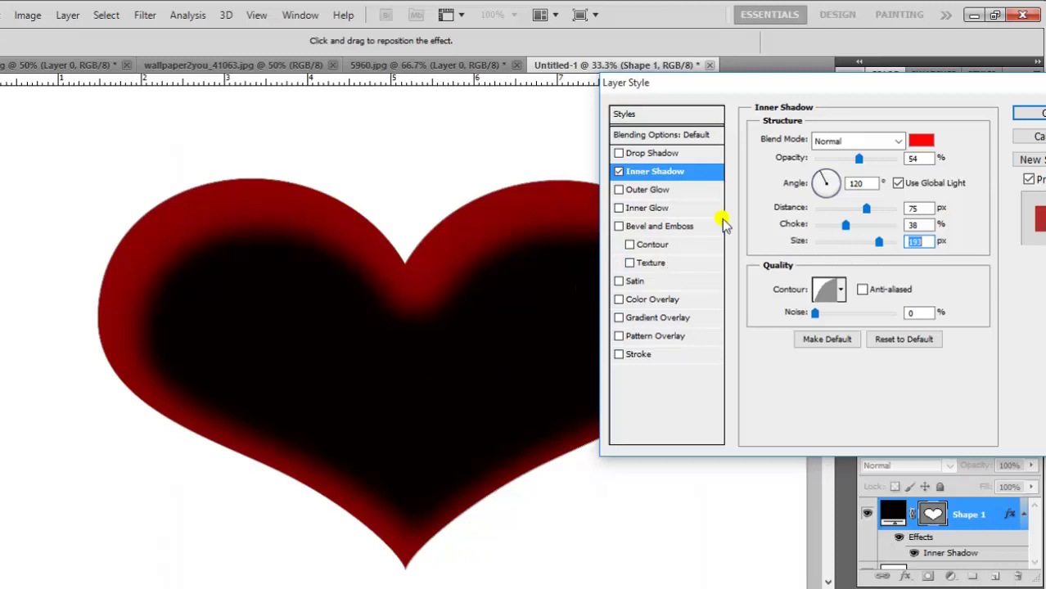
drag(845, 79, 612, 117)
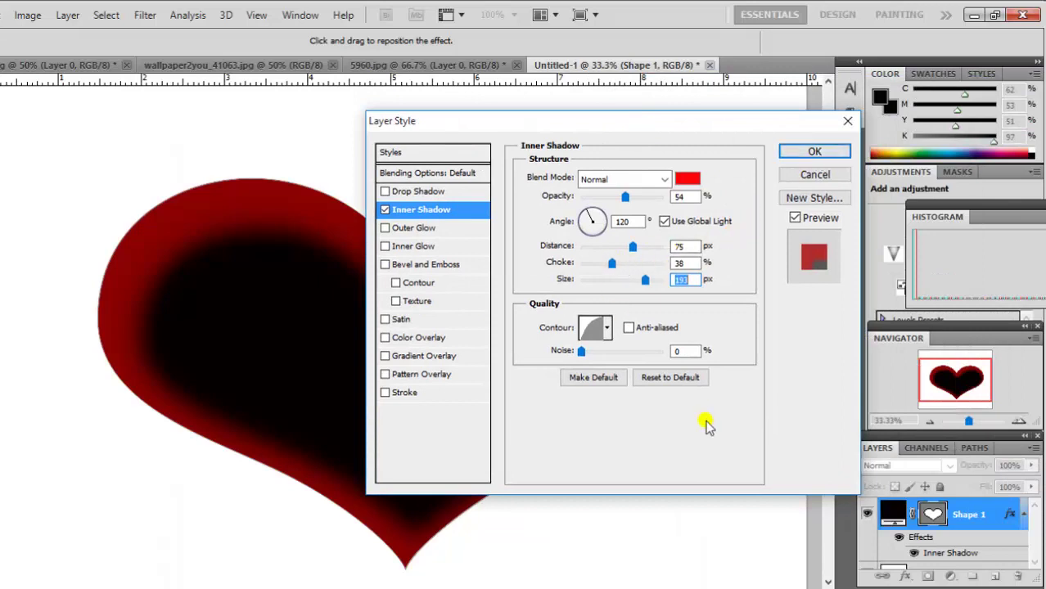
Step: Try several contour presets from the inner shadow's Contour list on the heart
click(606, 327)
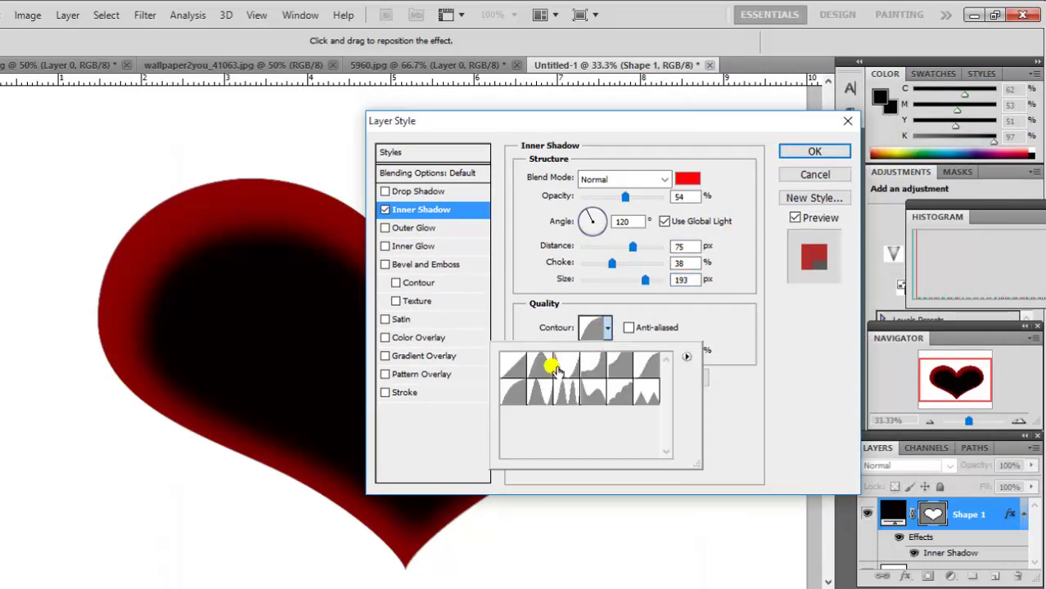
click(687, 357)
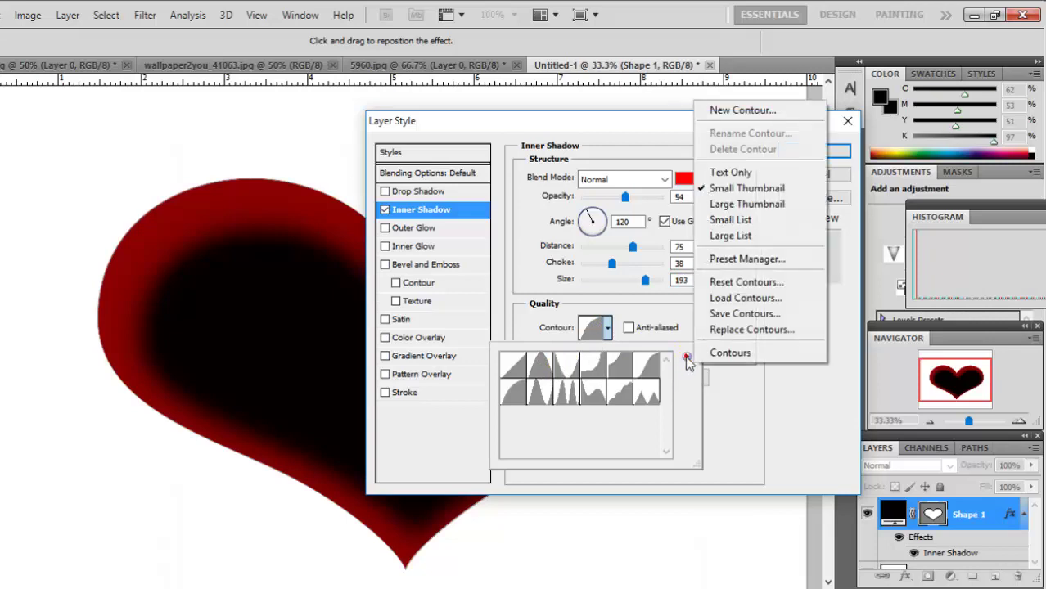
click(540, 370)
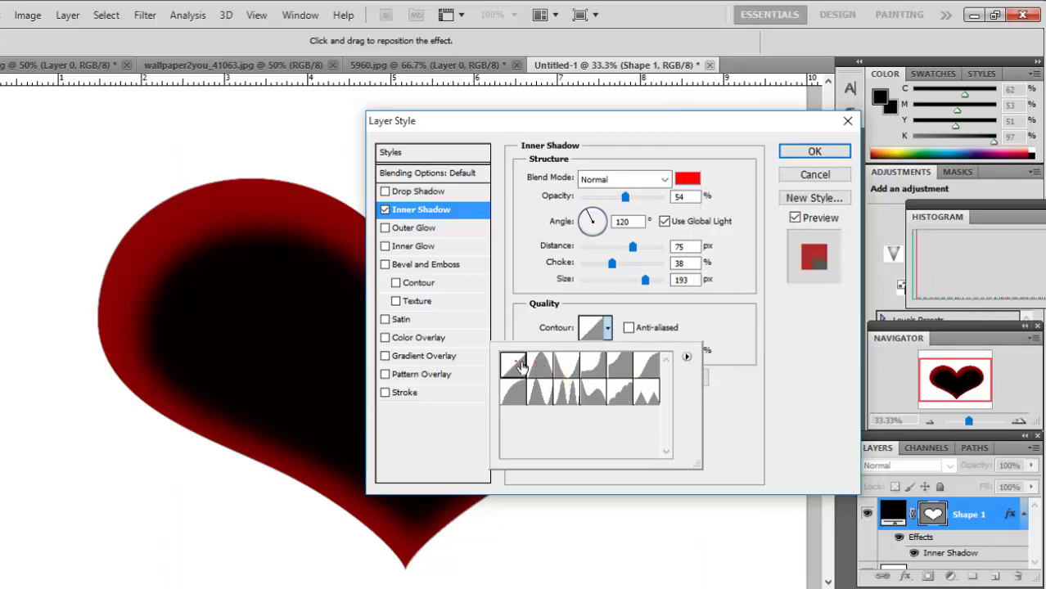
click(566, 365)
click(593, 366)
click(647, 365)
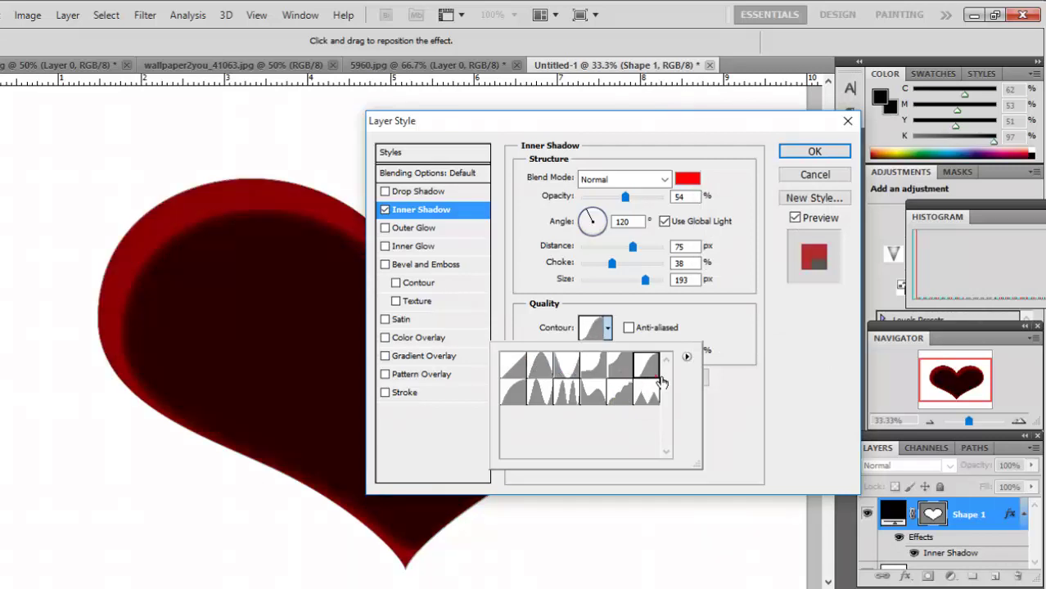
drag(643, 125, 789, 103)
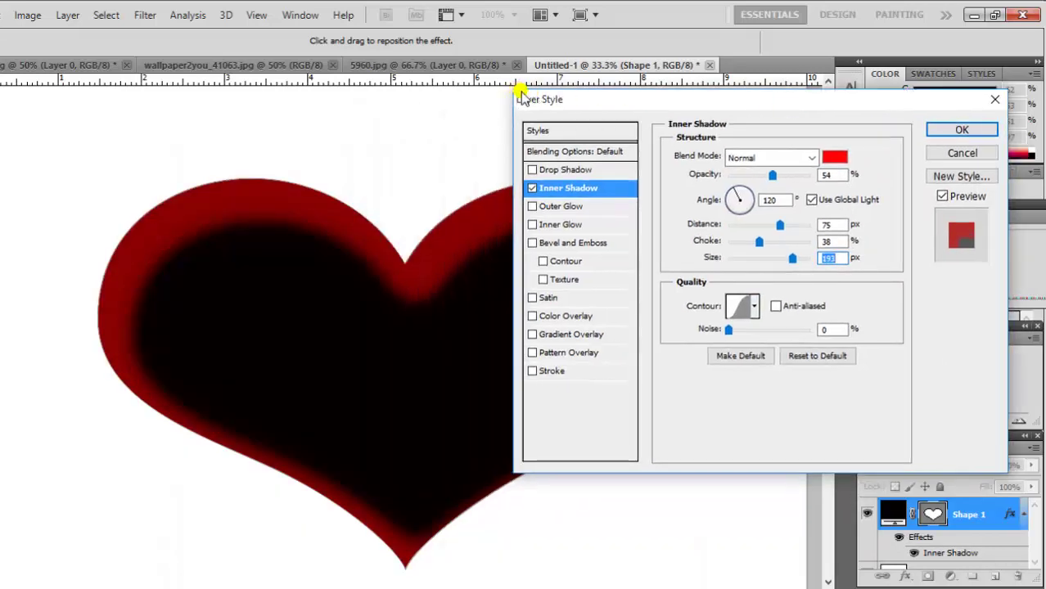
drag(520, 94, 584, 55)
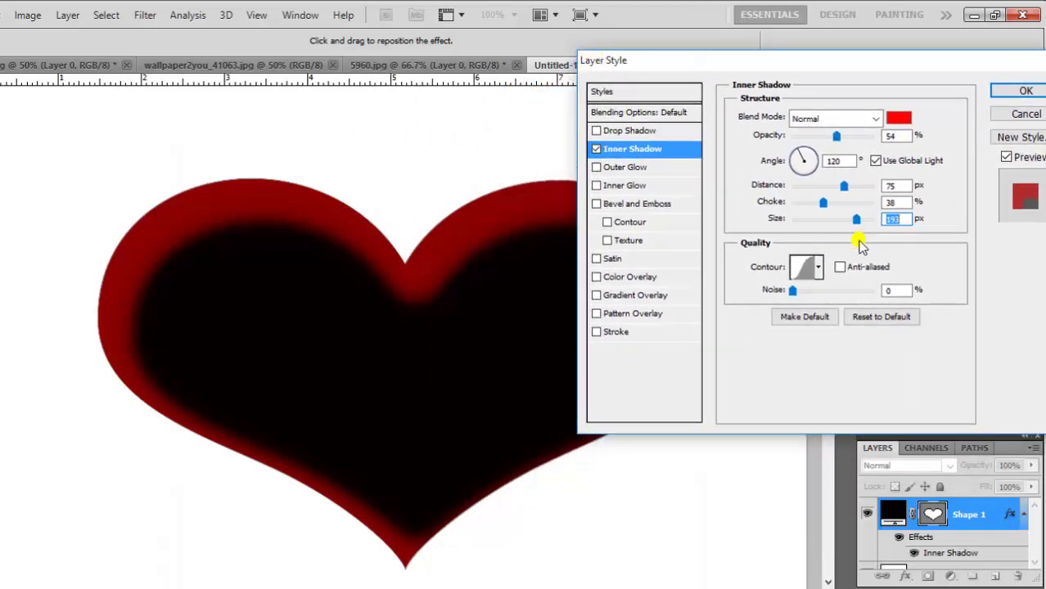
Step: Compare ring-style and other contour shapes on the inner shadow, settling briefly on the fourth
click(817, 268)
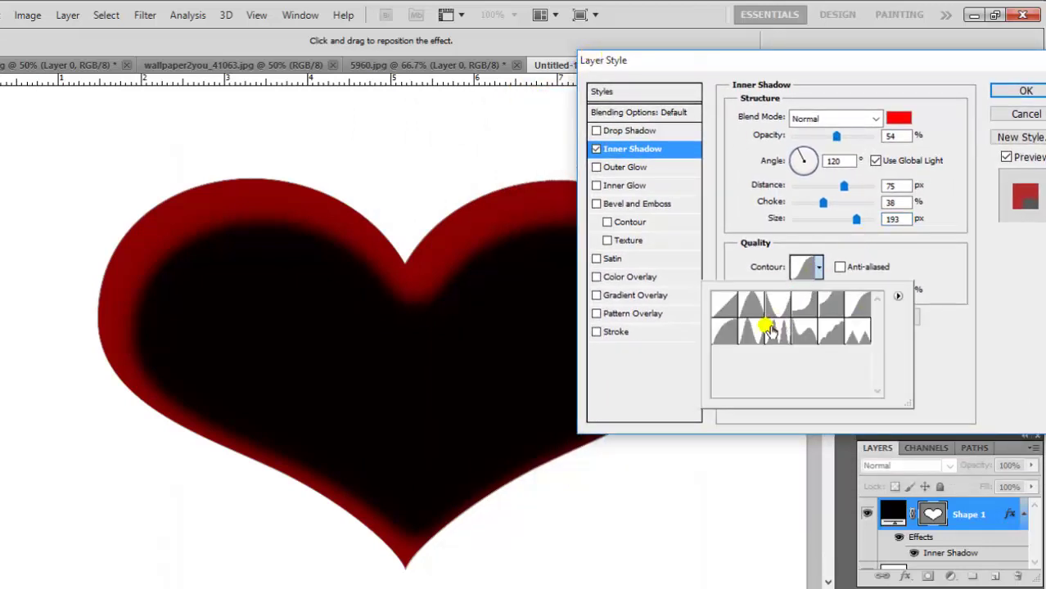
click(729, 331)
click(805, 332)
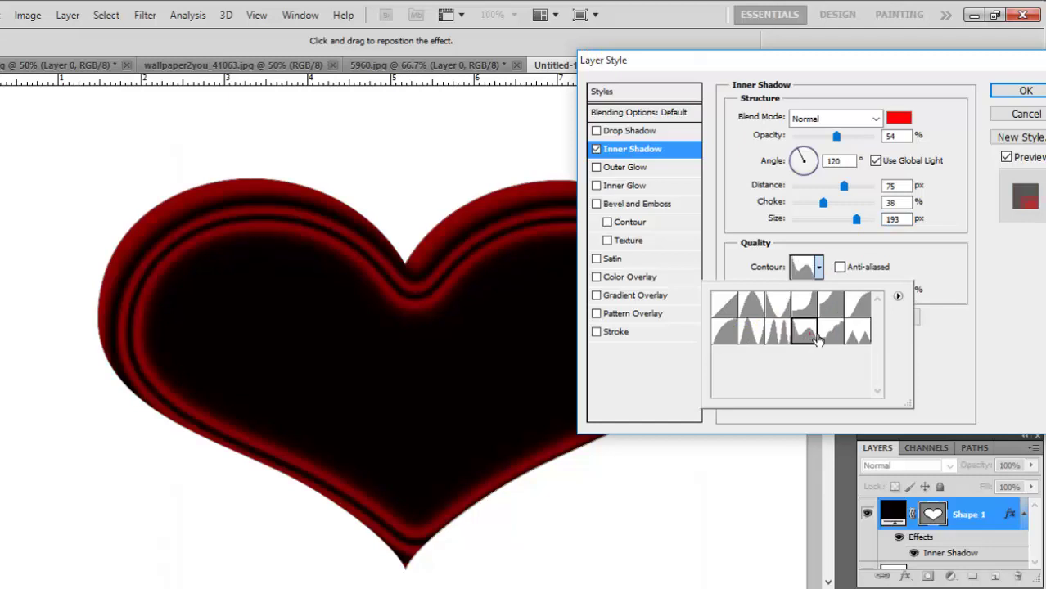
click(834, 334)
click(857, 332)
click(859, 307)
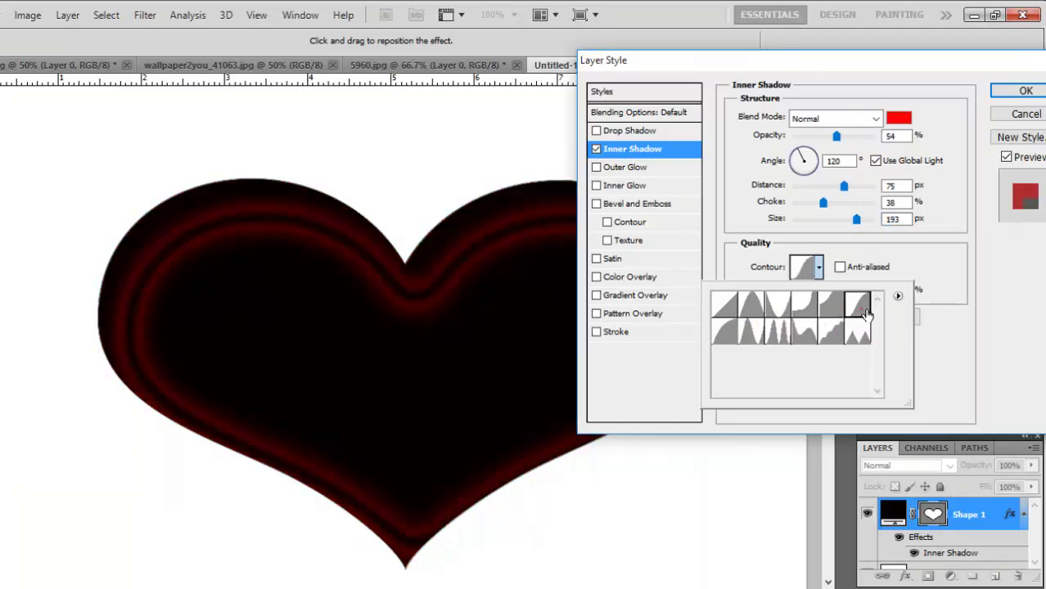
click(860, 310)
click(833, 309)
click(778, 308)
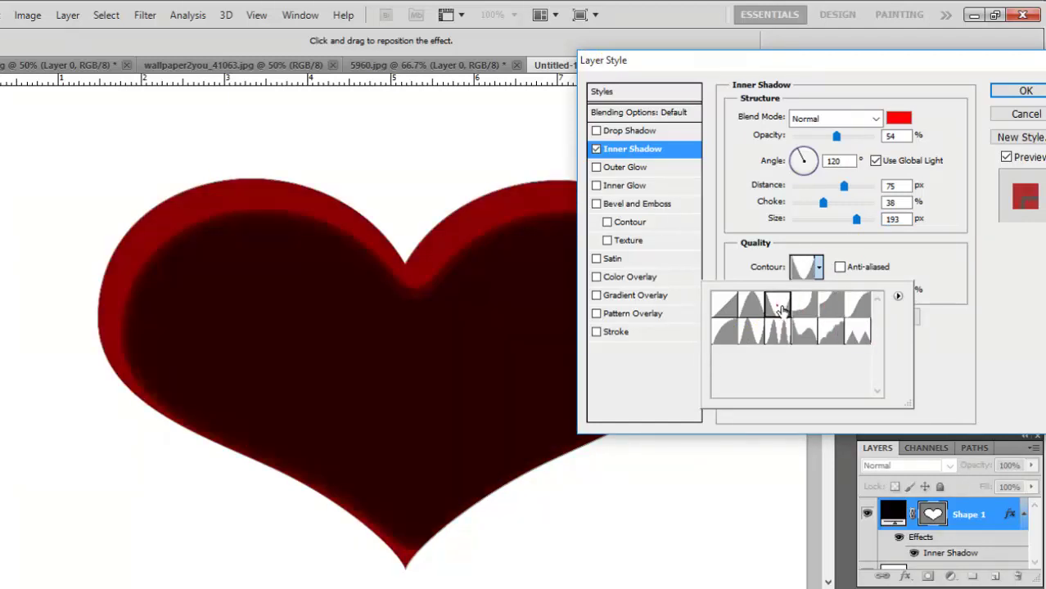
click(804, 306)
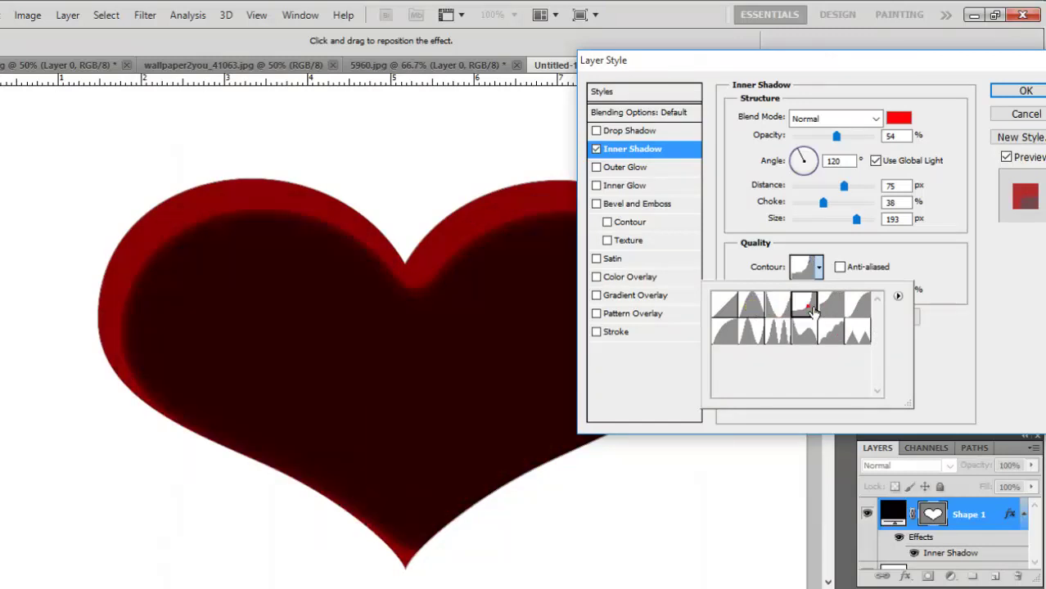
click(852, 61)
mouse_move(851, 61)
mouse_down()
mouse_move(878, 324)
mouse_move(599, 95)
mouse_up()
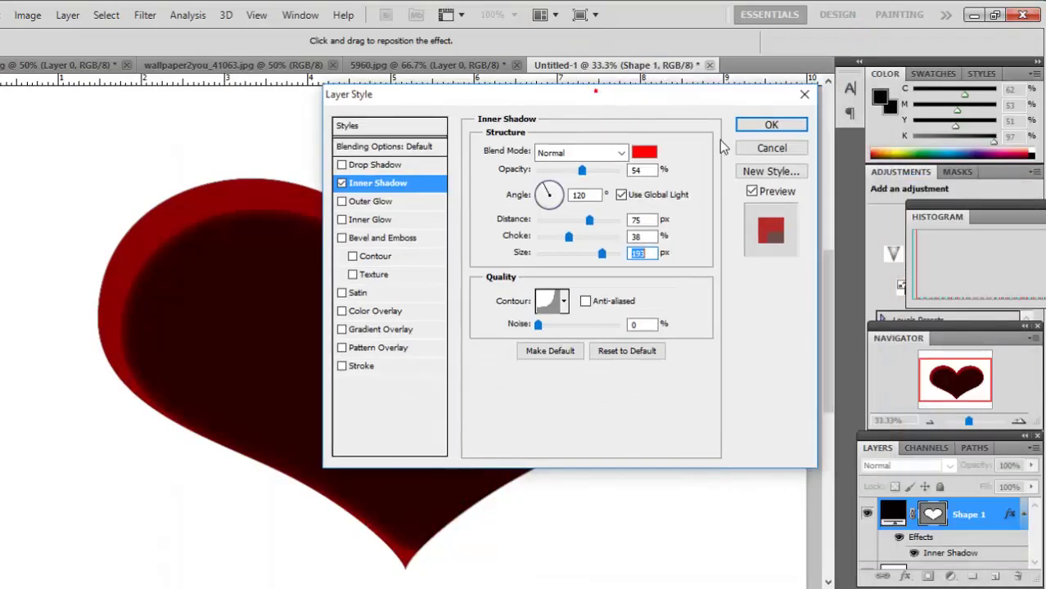
Step: Choose the plain Linear contour for the inner shadow and apply the layer style
click(564, 303)
click(475, 334)
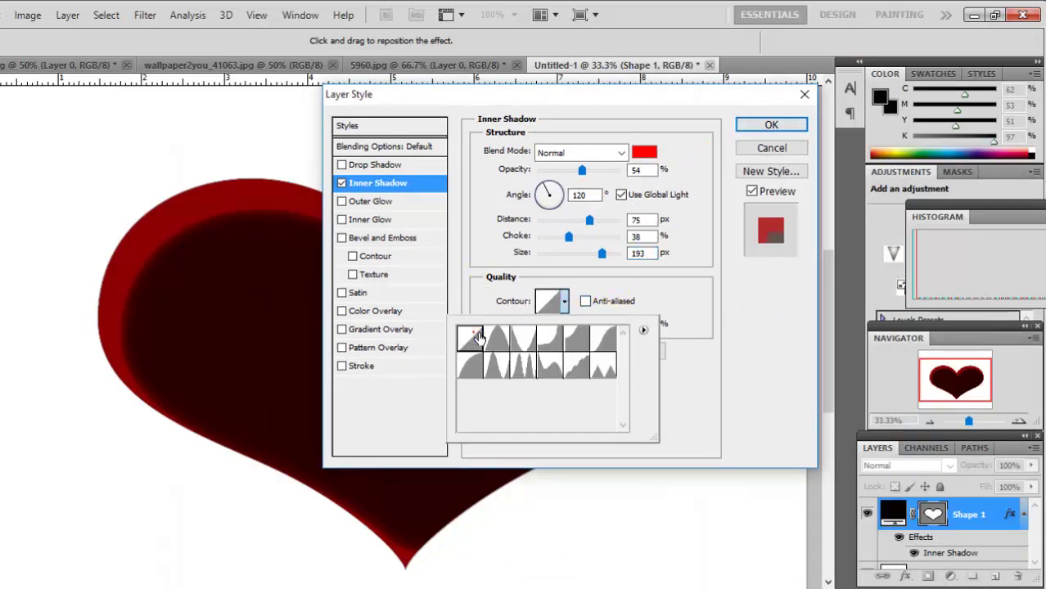
click(766, 133)
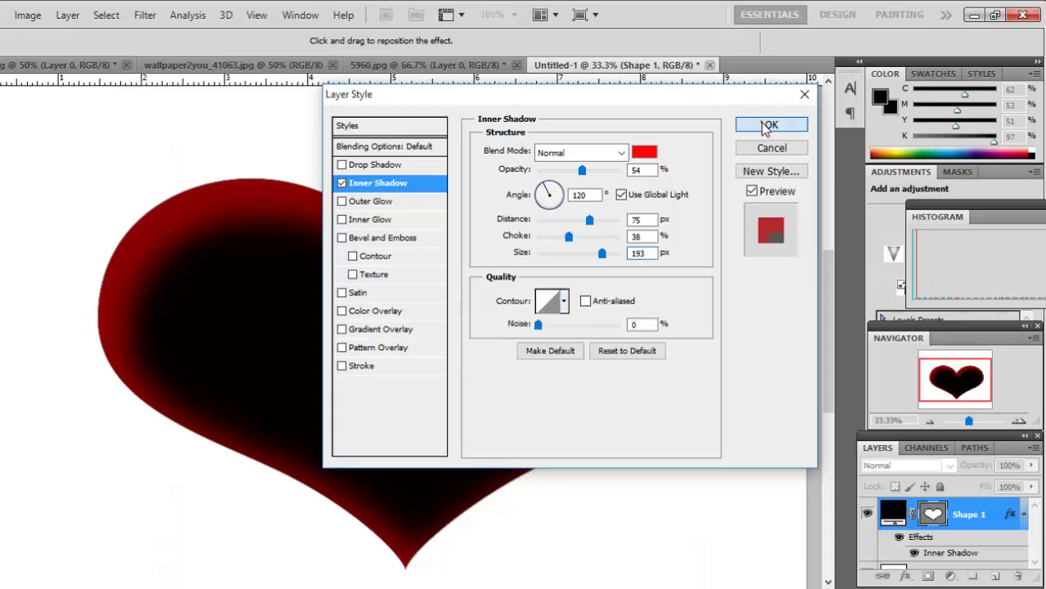
click(765, 132)
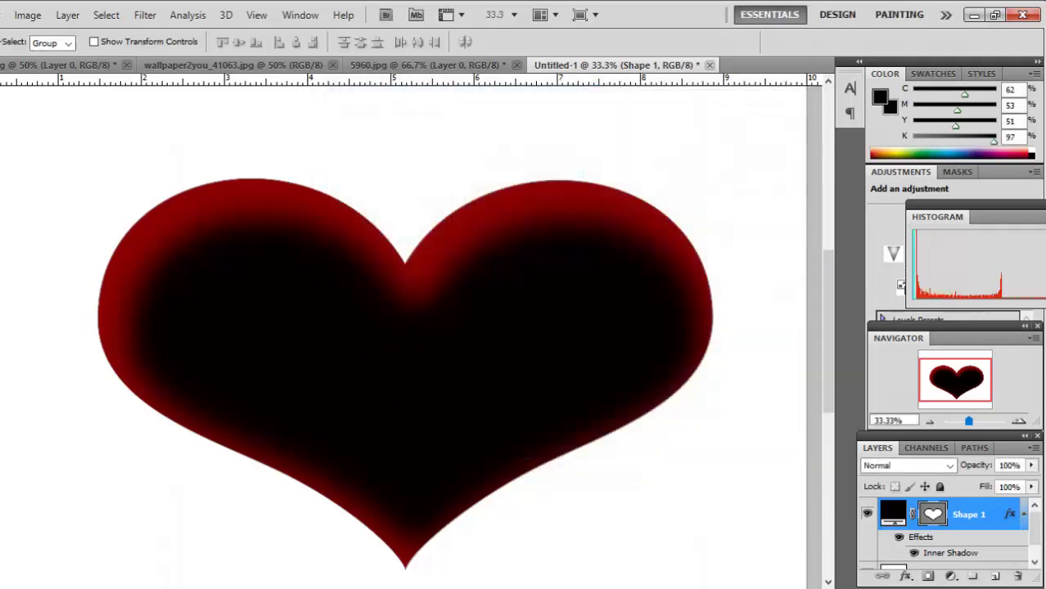
Step: Recolour the heart shape's fill from black to near-white using the Custom Shape colour swatch
click(2, 417)
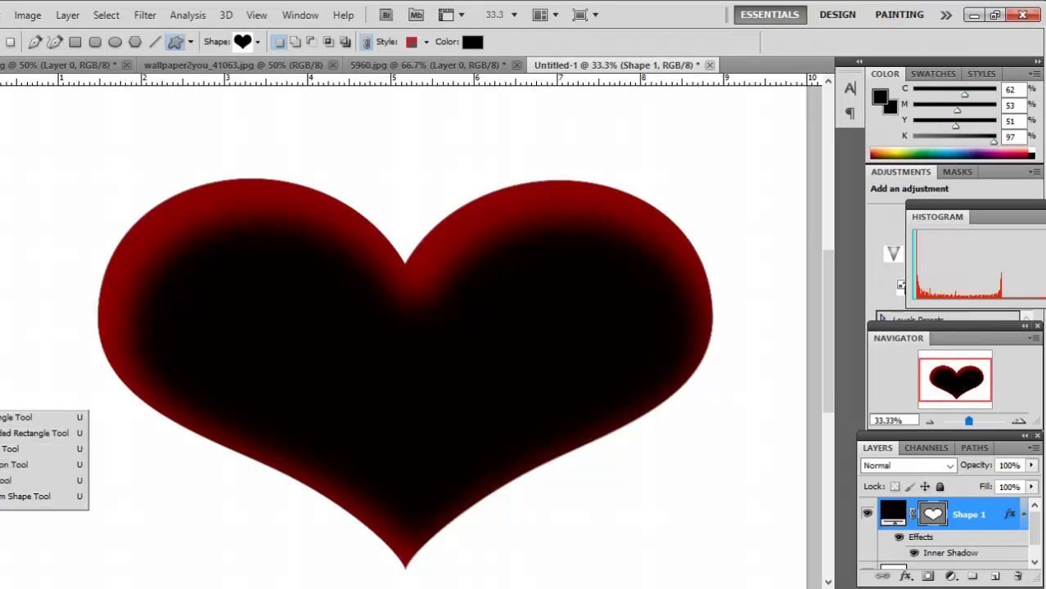
key(Escape)
click(464, 43)
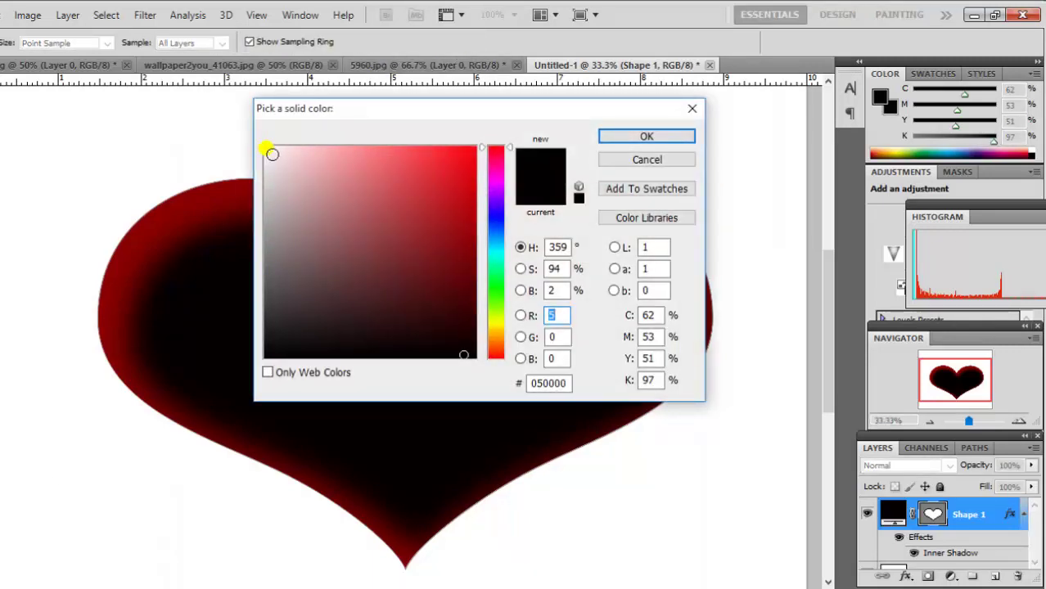
click(272, 154)
click(654, 137)
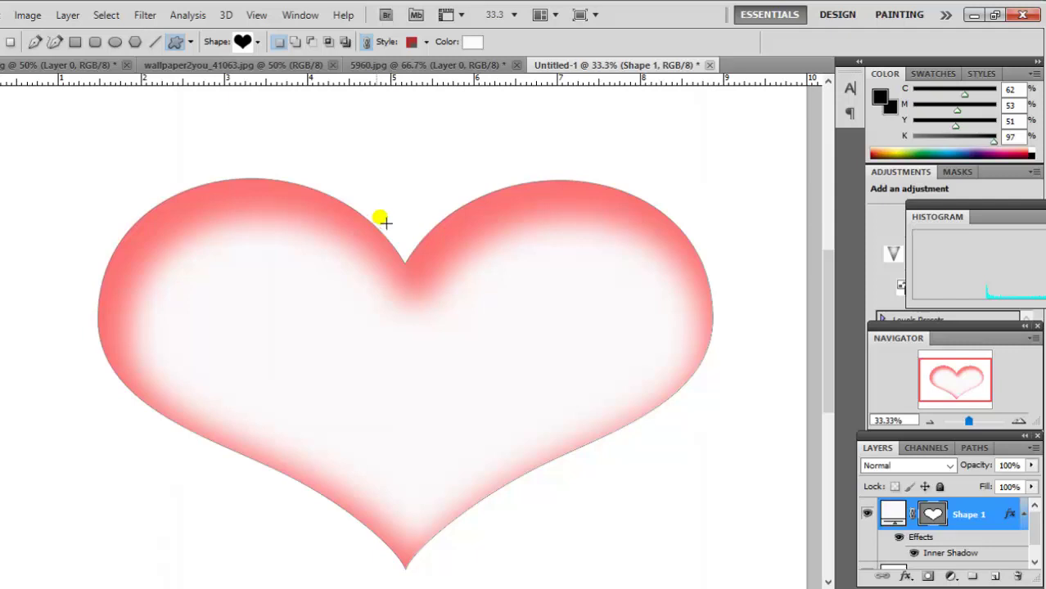
Step: Raise the Shape 1 Inner Shadow opacity to about 81% and apply the style
double_click(982, 514)
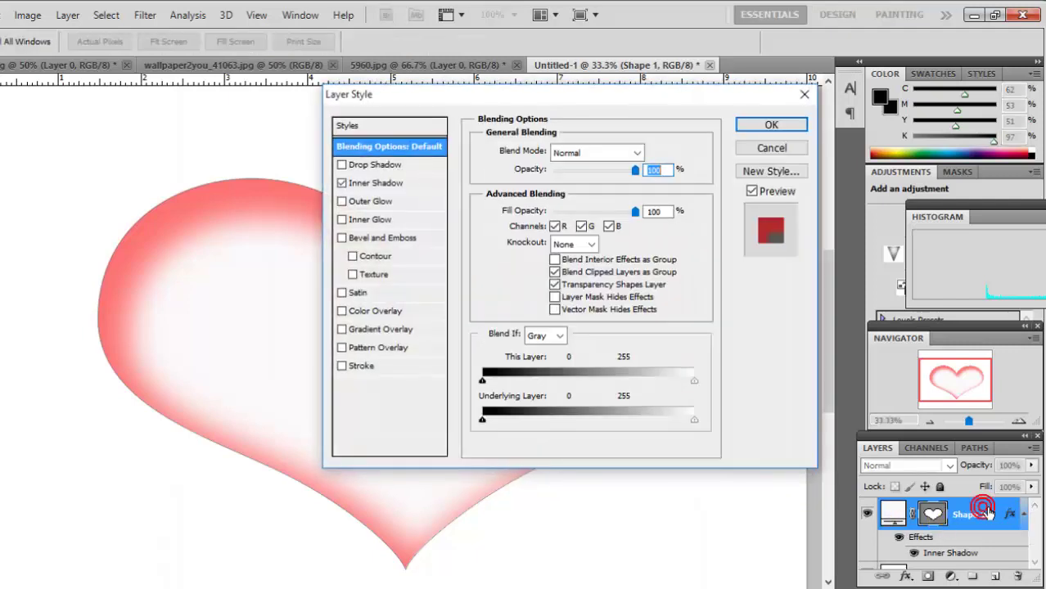
click(384, 181)
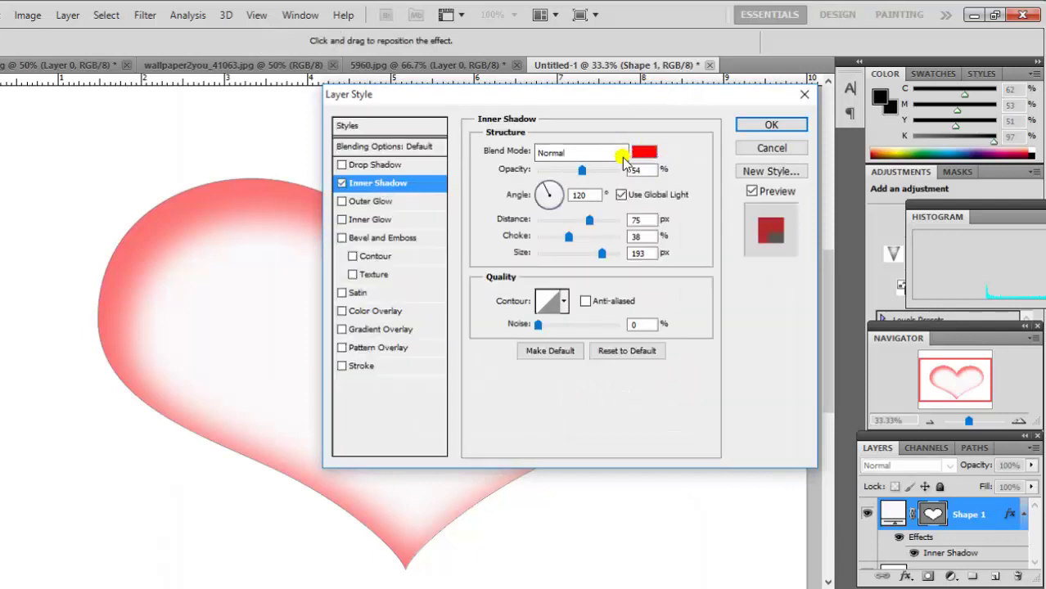
drag(579, 174, 604, 176)
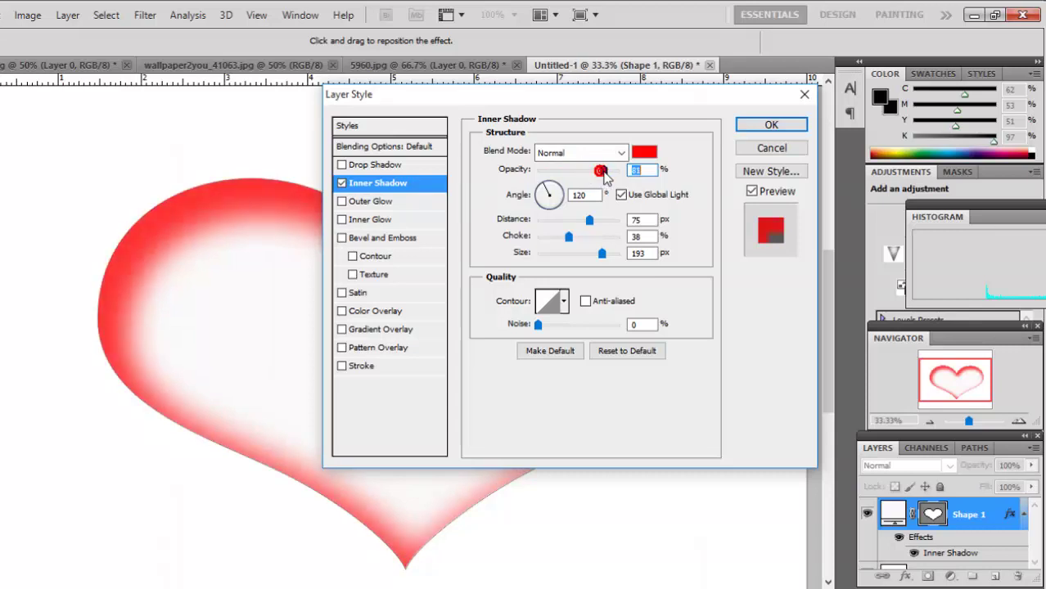
mouse_move(633, 97)
mouse_down()
mouse_move(1035, 164)
mouse_move(852, 100)
mouse_up()
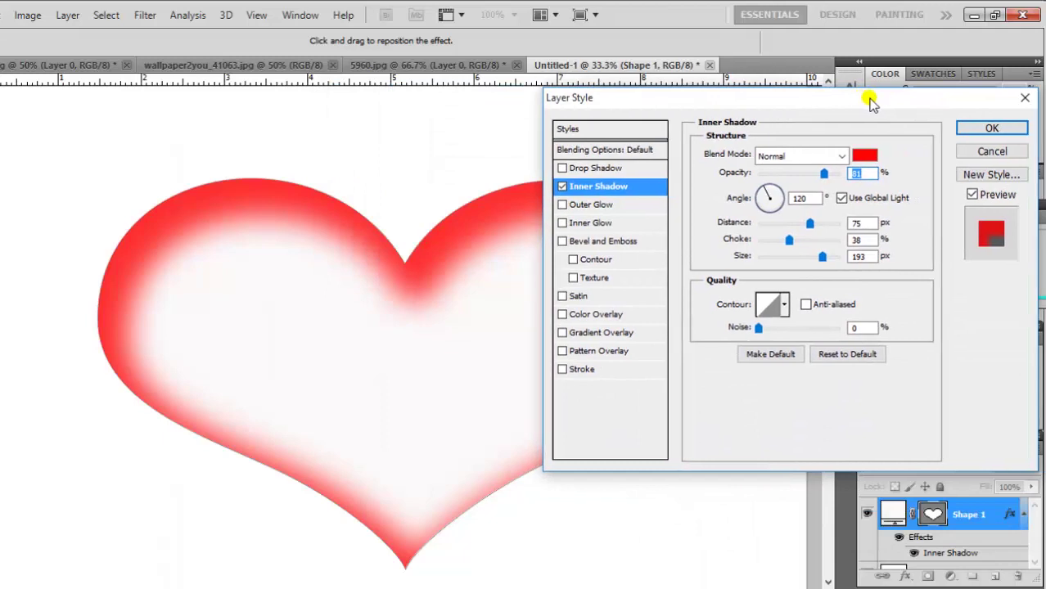
click(990, 129)
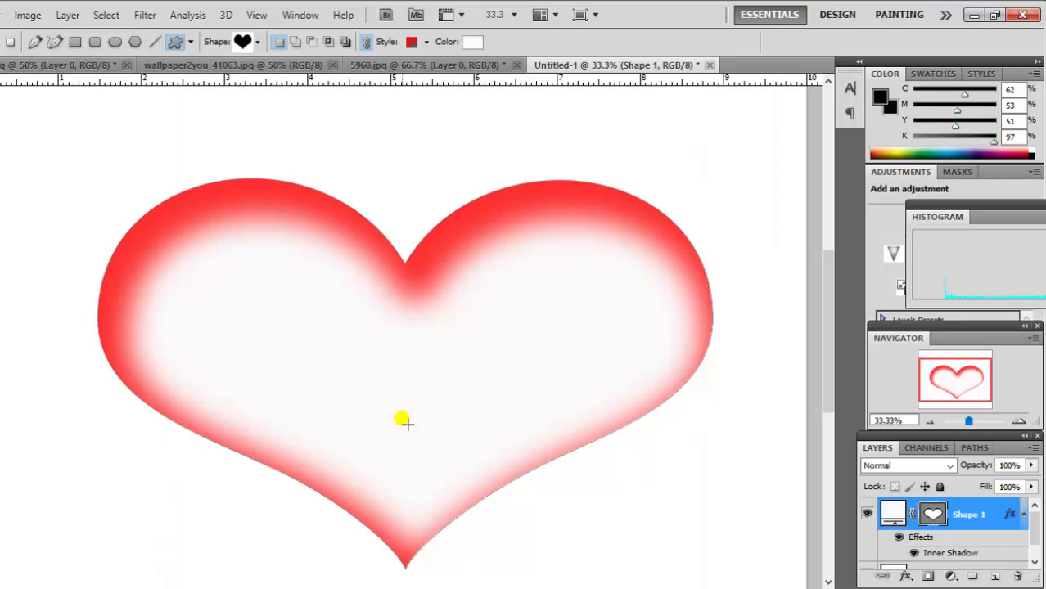
Step: Switch to the 5960.jpg document and undo the inner shadow applied to the photo
click(443, 64)
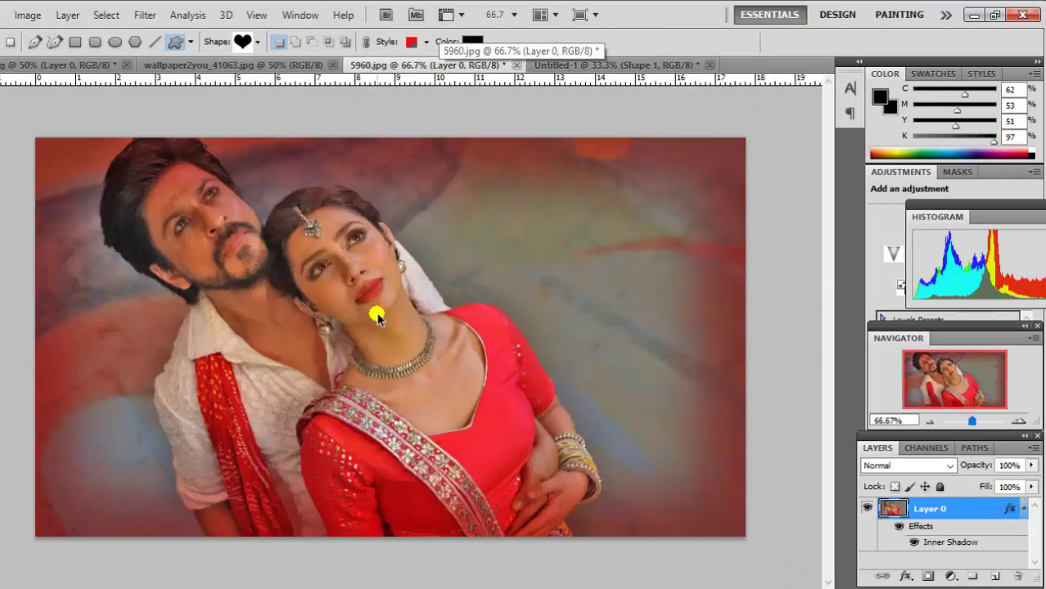
key(ctrl+alt+z)
key(ctrl+alt+z)
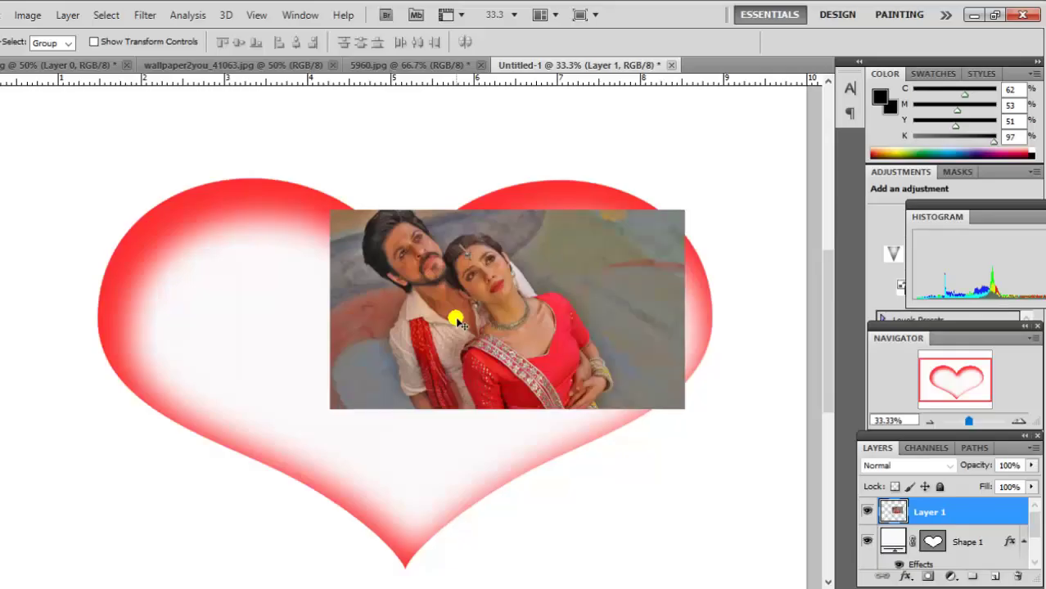
Step: Place the couple photo over the heart and scale it to about 205% width, 212% height
drag(459, 319, 366, 348)
key(ctrl+t)
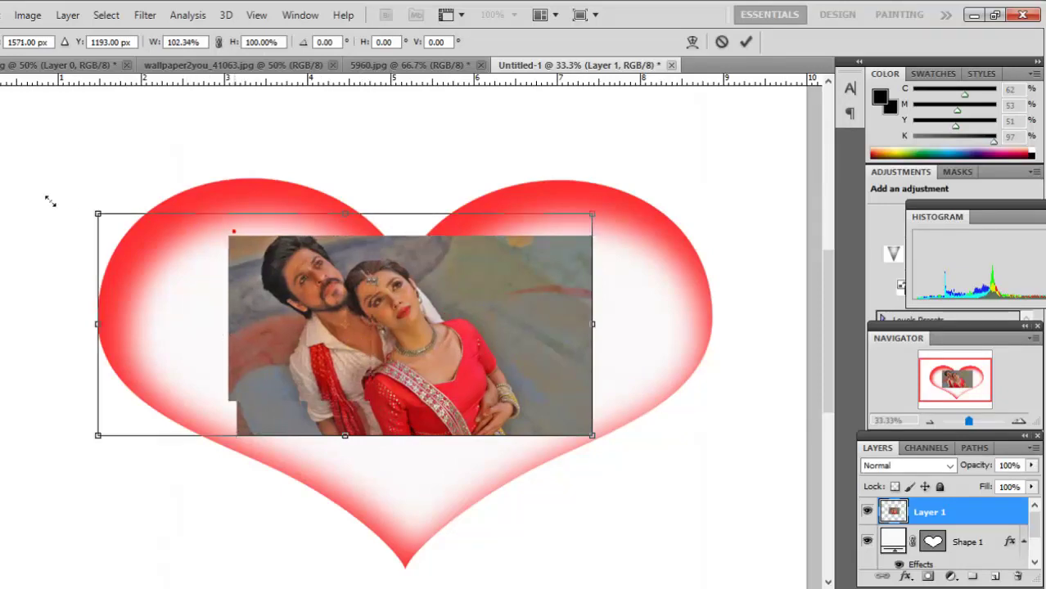
drag(238, 236, 46, 147)
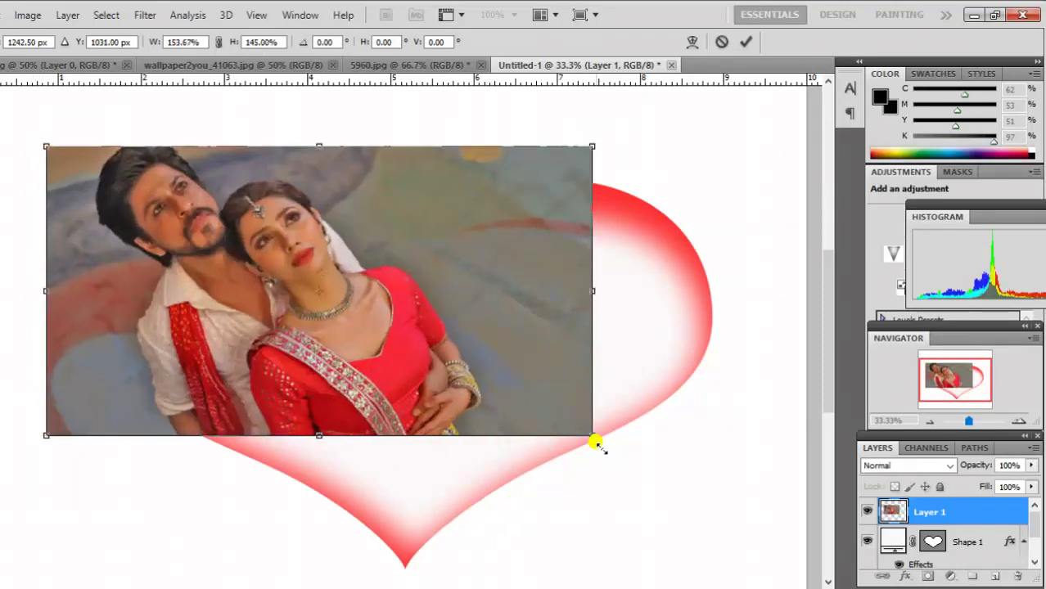
mouse_move(620, 469)
mouse_down()
mouse_move(779, 536)
mouse_move(778, 553)
mouse_up()
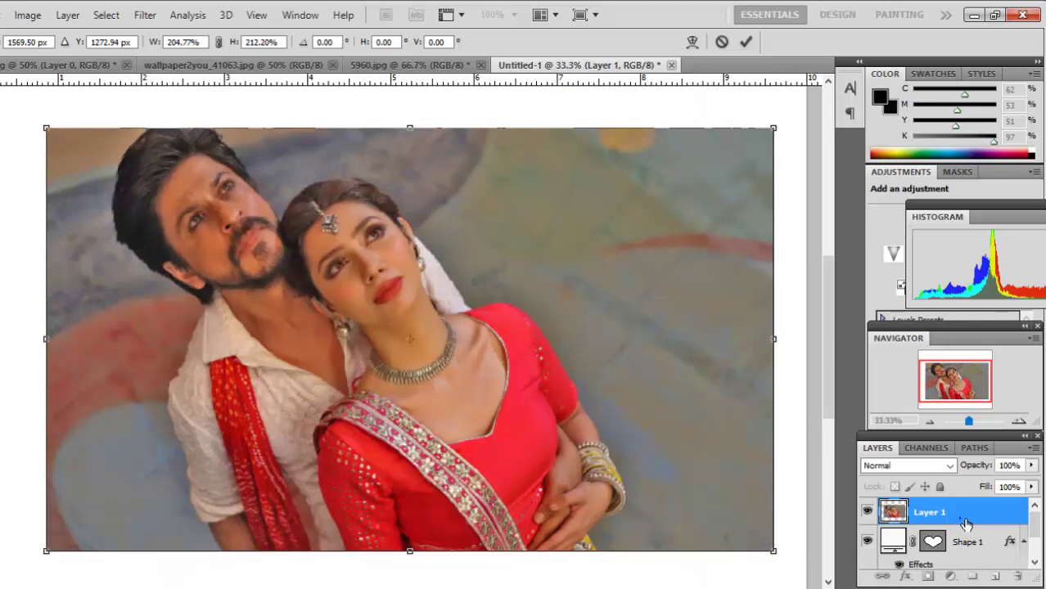
key(Return)
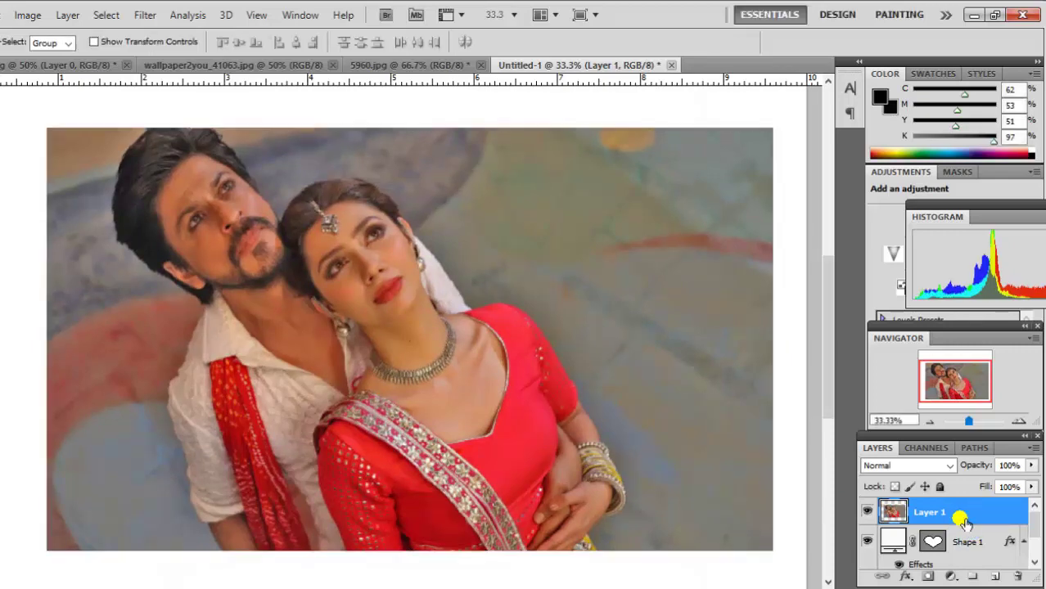
right_click(963, 514)
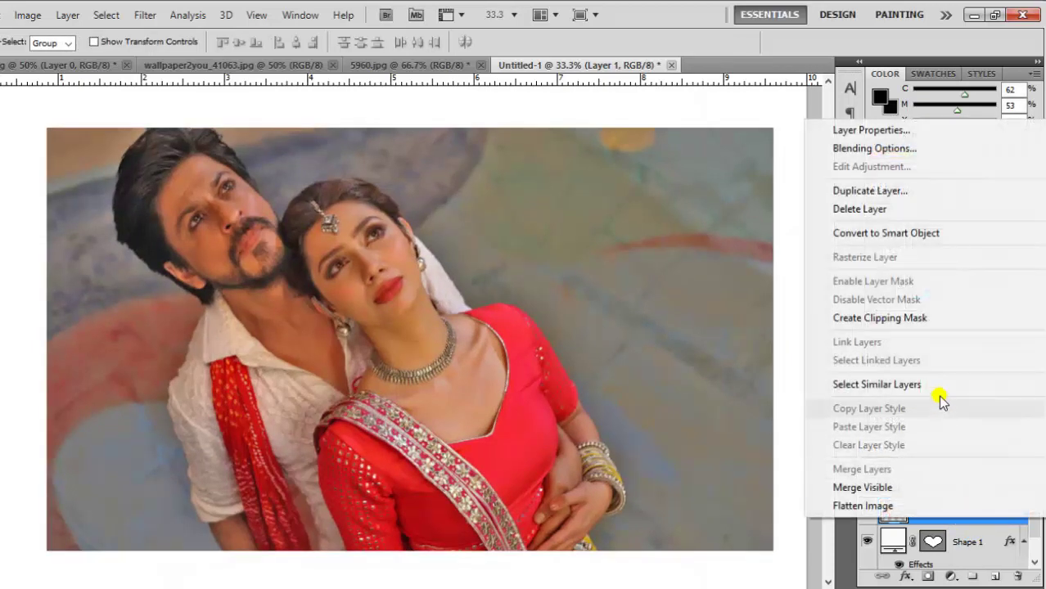
Step: Clip the couple photo to the heart, shift it down-right, and stretch its top slightly
click(905, 319)
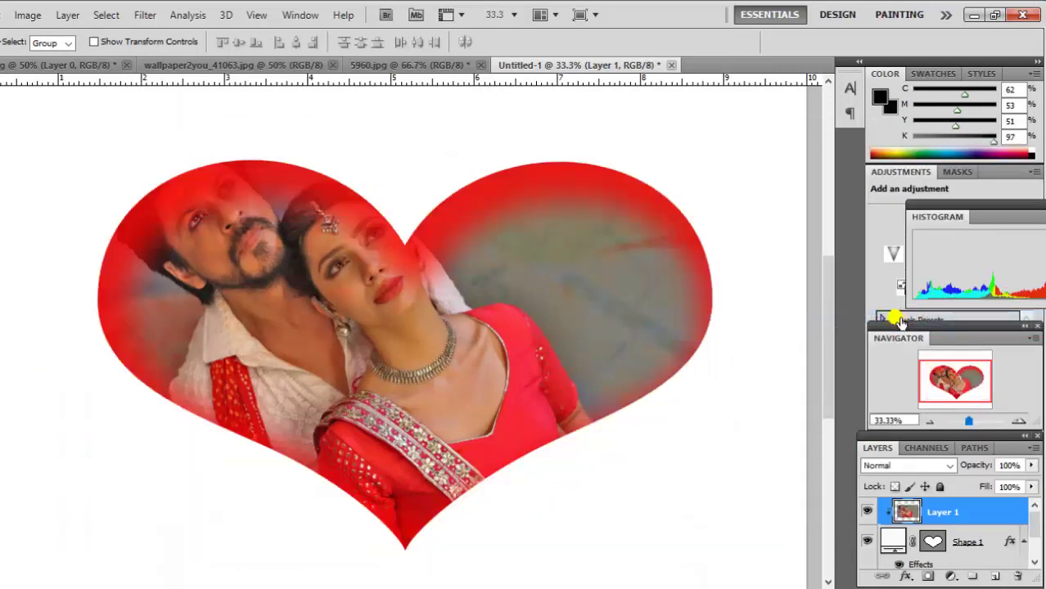
drag(355, 326, 386, 375)
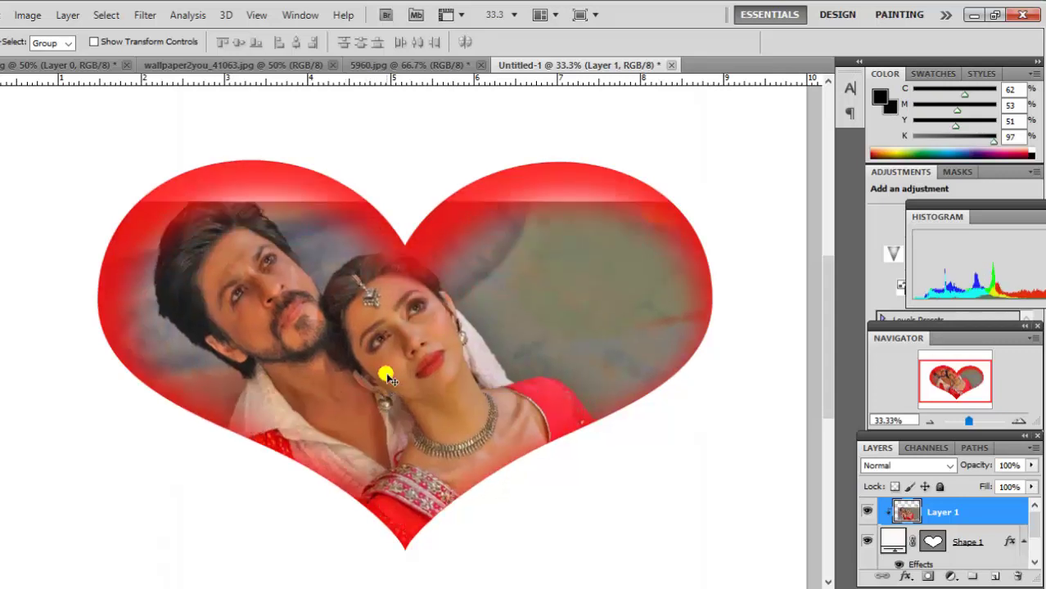
key(ctrl+t)
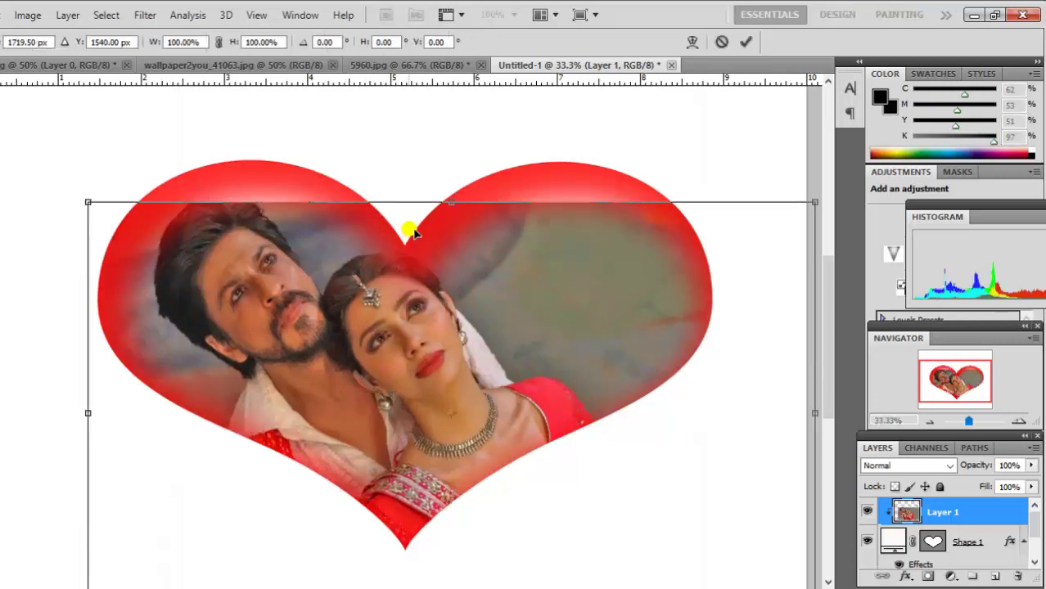
drag(451, 202, 453, 186)
click(451, 182)
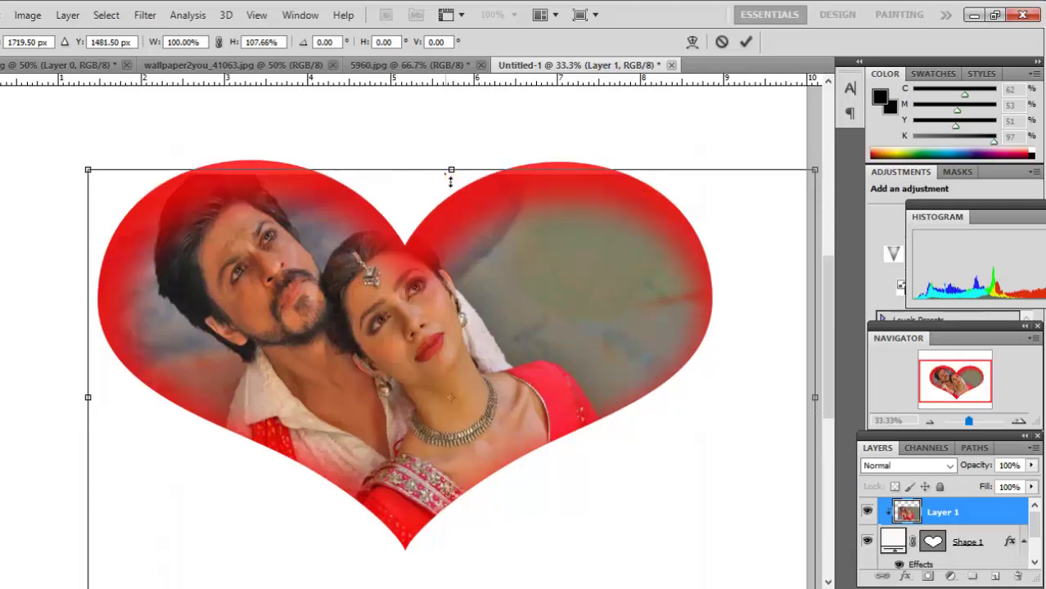
drag(451, 182, 450, 180)
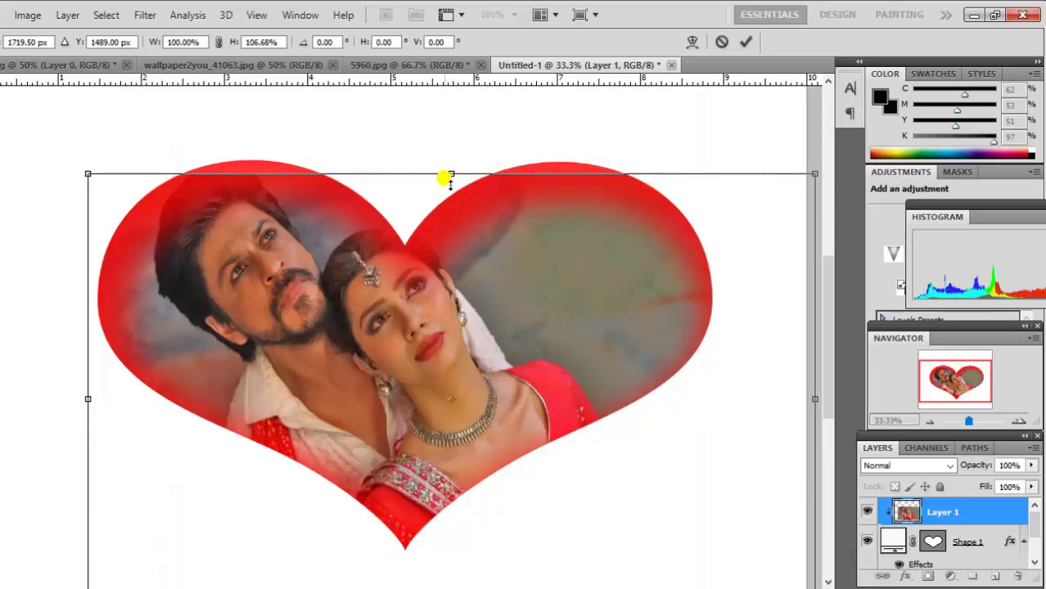
key(Return)
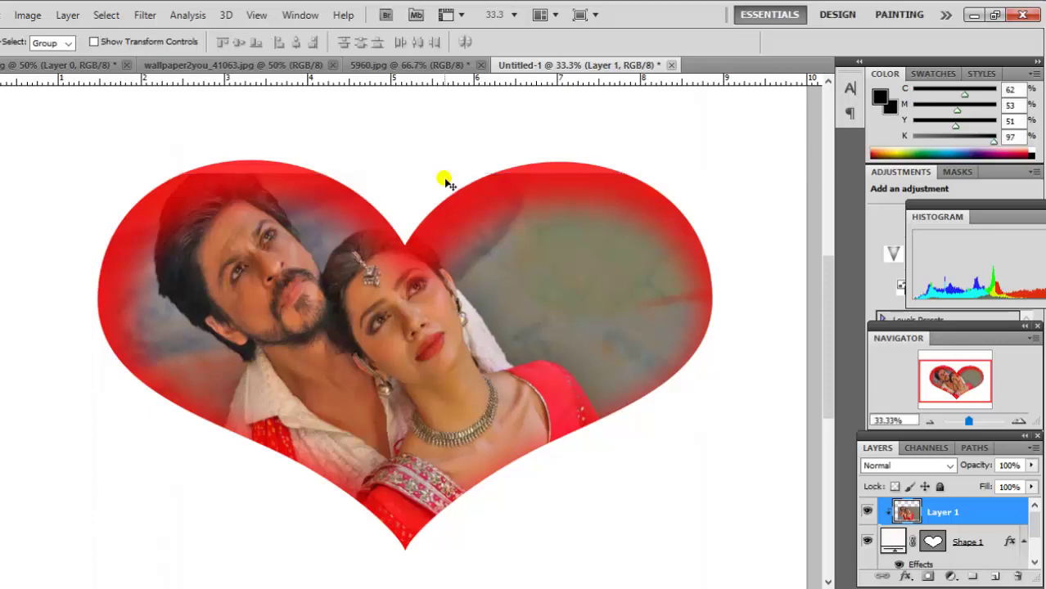
Step: Stretch the photo further upward and move it down so it fills the heart's top
key(ctrl+t)
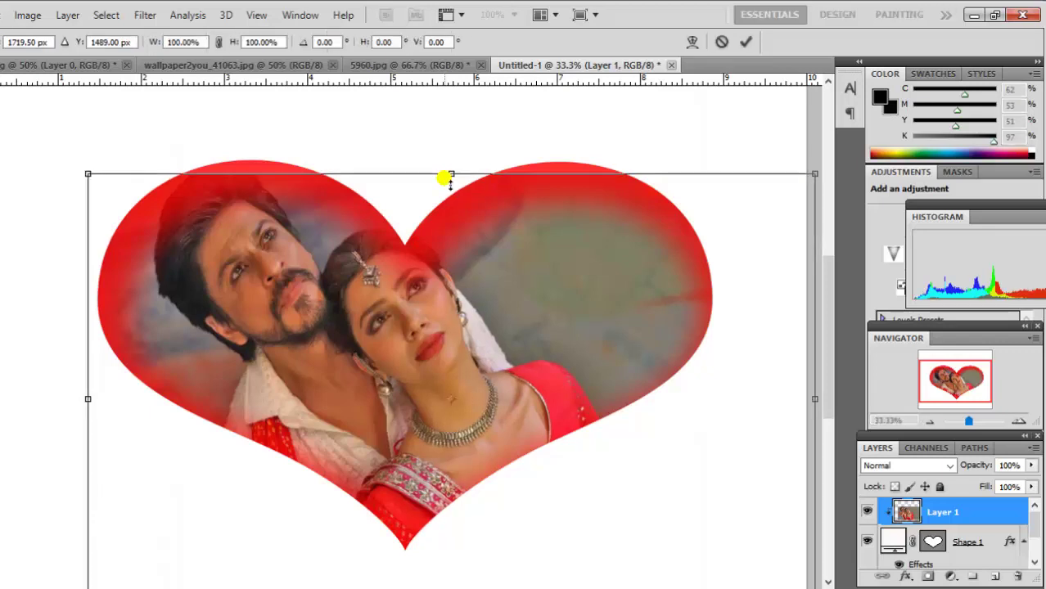
drag(463, 182, 453, 149)
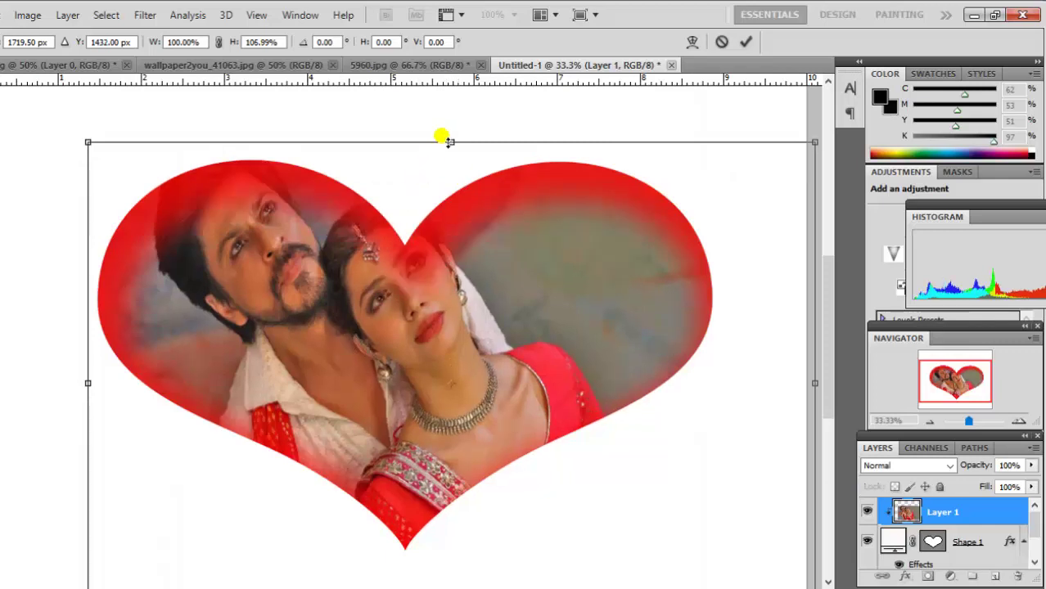
drag(442, 133, 438, 113)
mouse_move(338, 285)
mouse_down()
mouse_move(344, 340)
mouse_move(317, 352)
mouse_up()
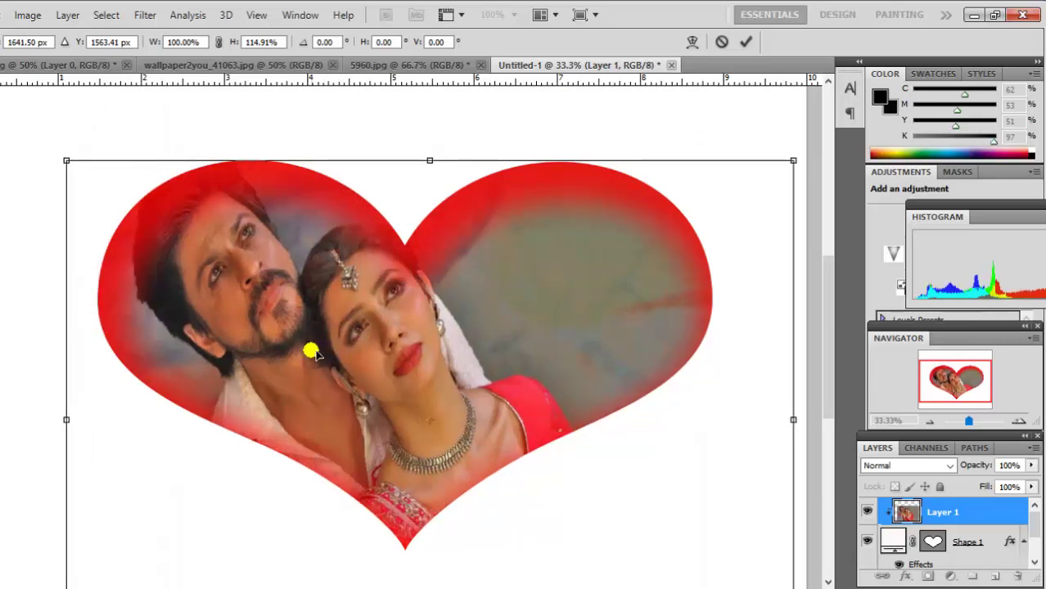
key(Return)
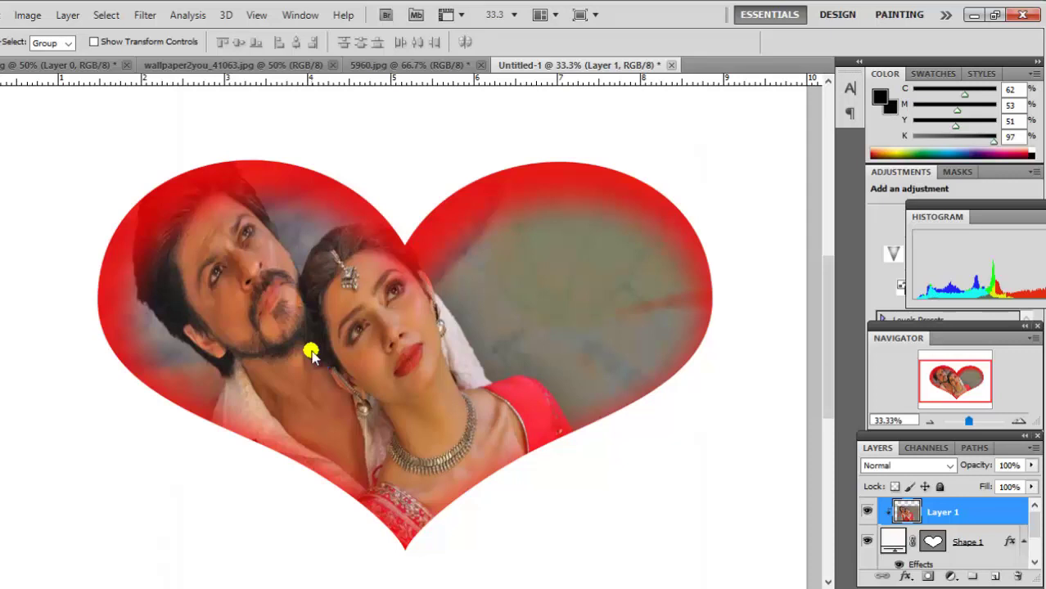
key(ctrl+n)
Step: Create a new blank document, draw a large heart shape across it, and move it up-left
key(Return)
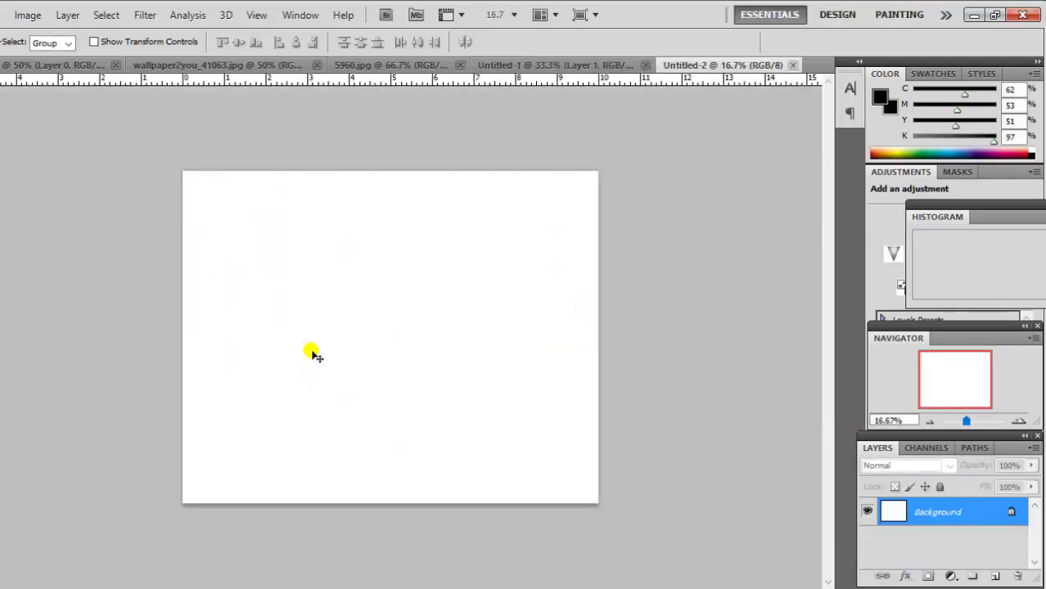
key(ctrl+plus)
key(ctrl+plus)
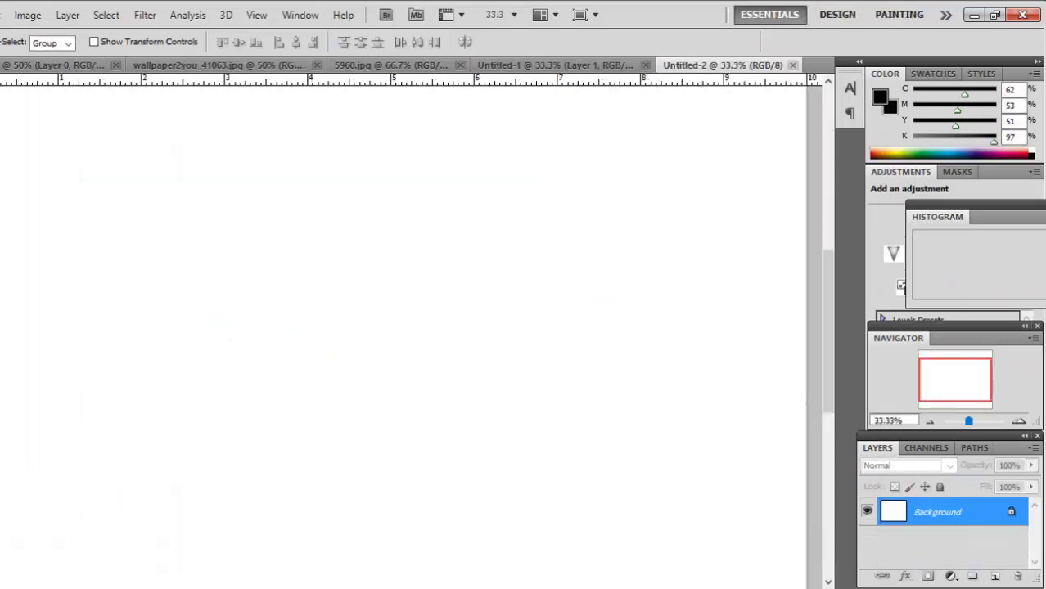
drag(2, 418, 2, 502)
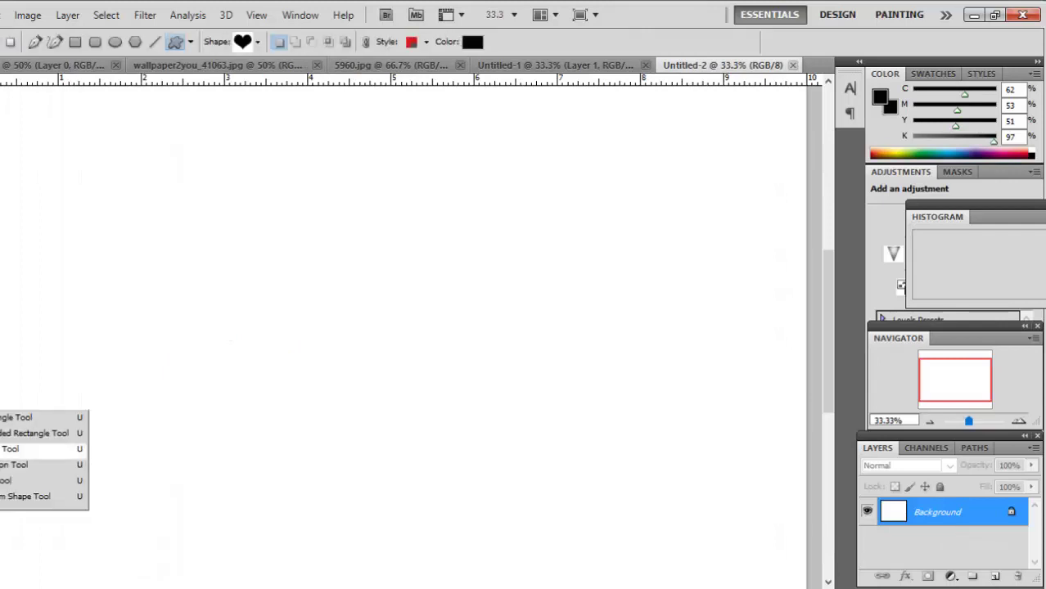
mouse_move(121, 188)
mouse_down()
mouse_move(739, 588)
mouse_move(730, 584)
mouse_up()
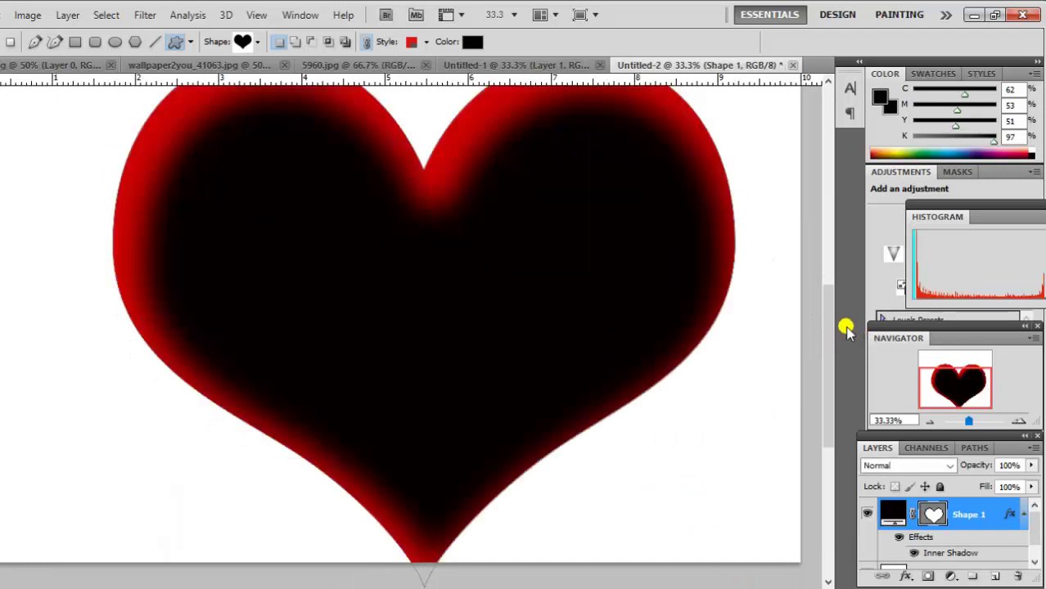
drag(828, 320, 818, 270)
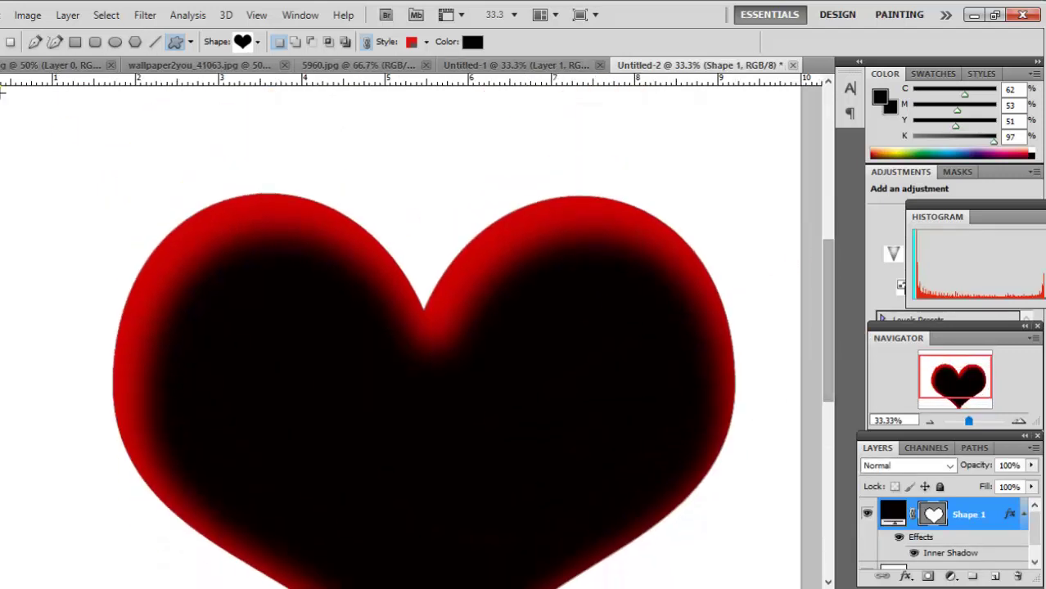
key(v)
drag(264, 321, 231, 217)
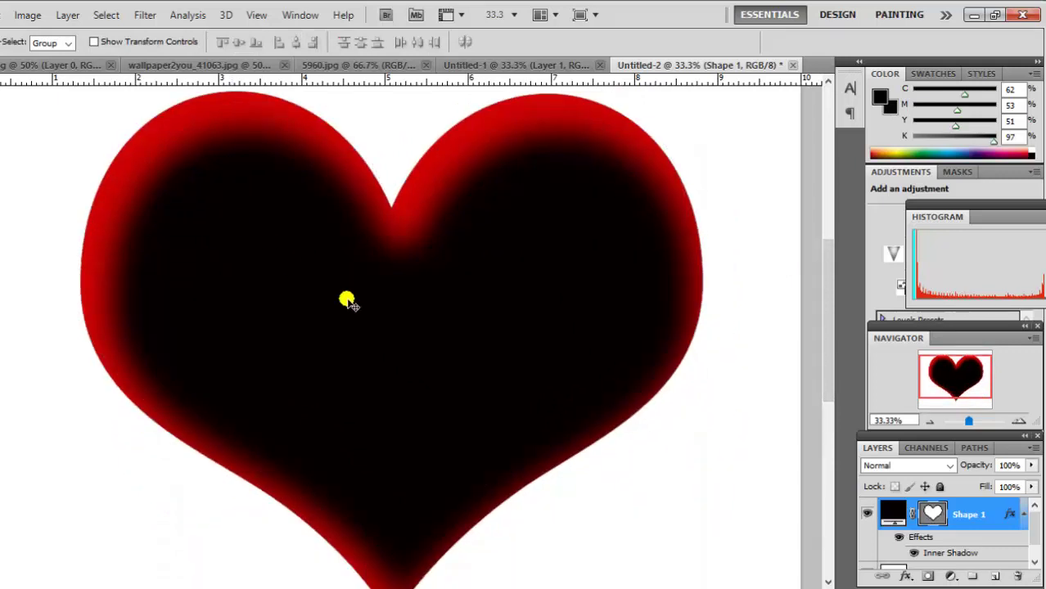
Step: Set the heart's Inner Shadow to 100% opacity, 79 px distance and 50% choke
right_click(974, 514)
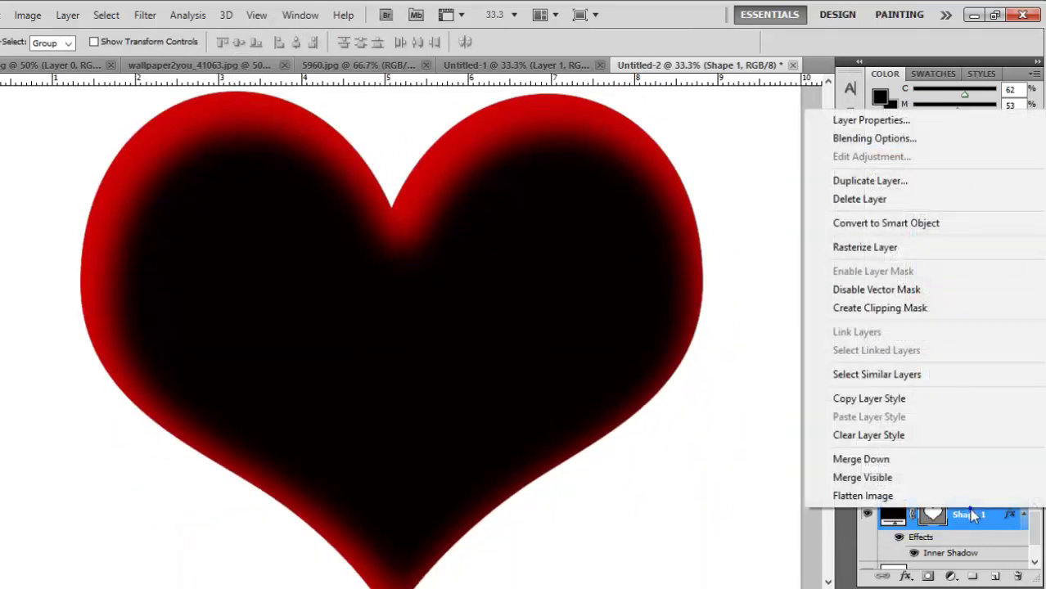
click(866, 141)
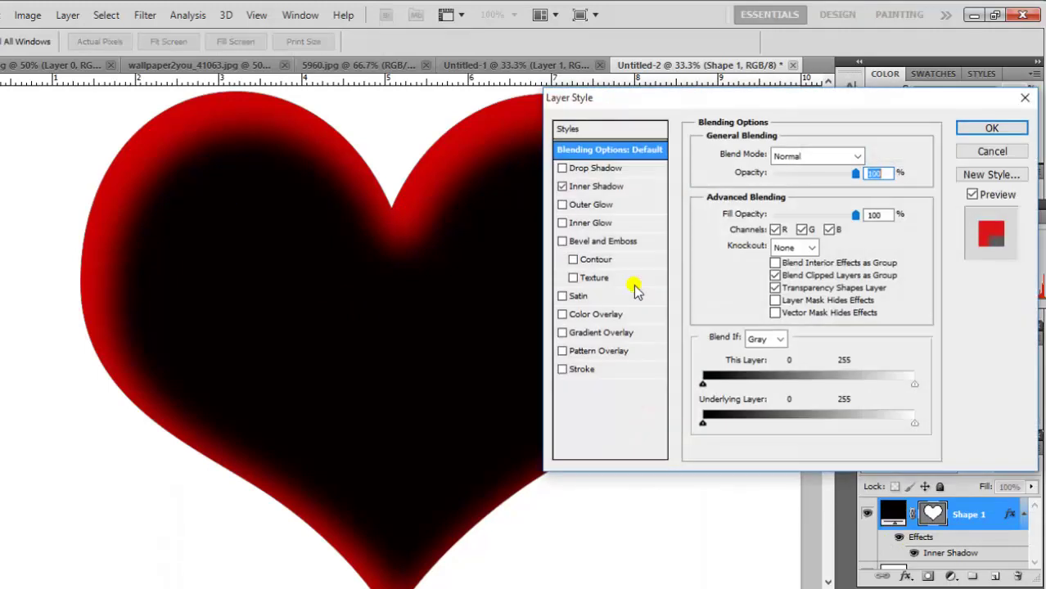
click(604, 187)
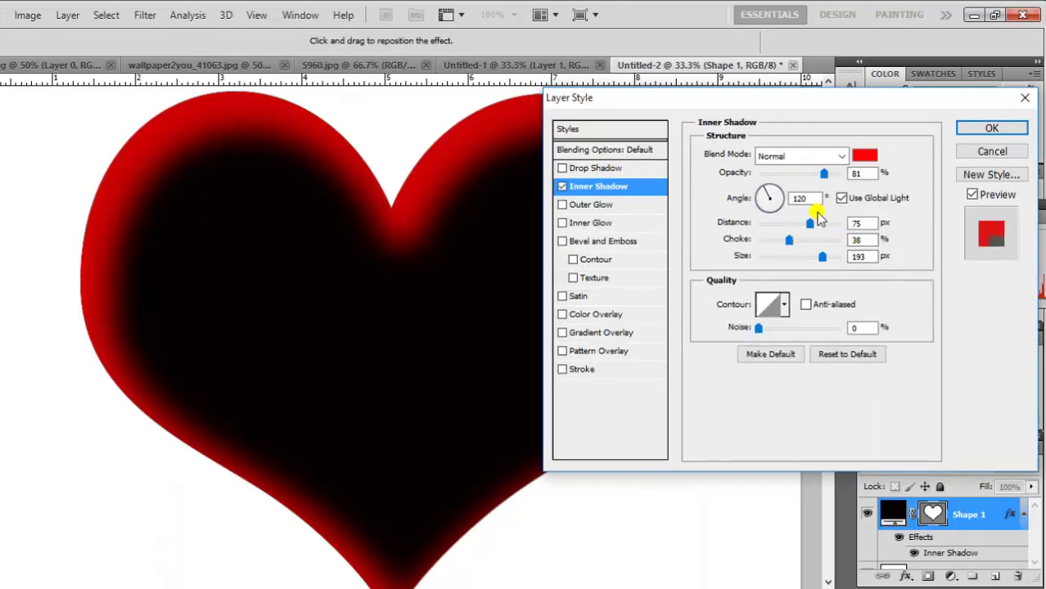
drag(808, 224, 788, 225)
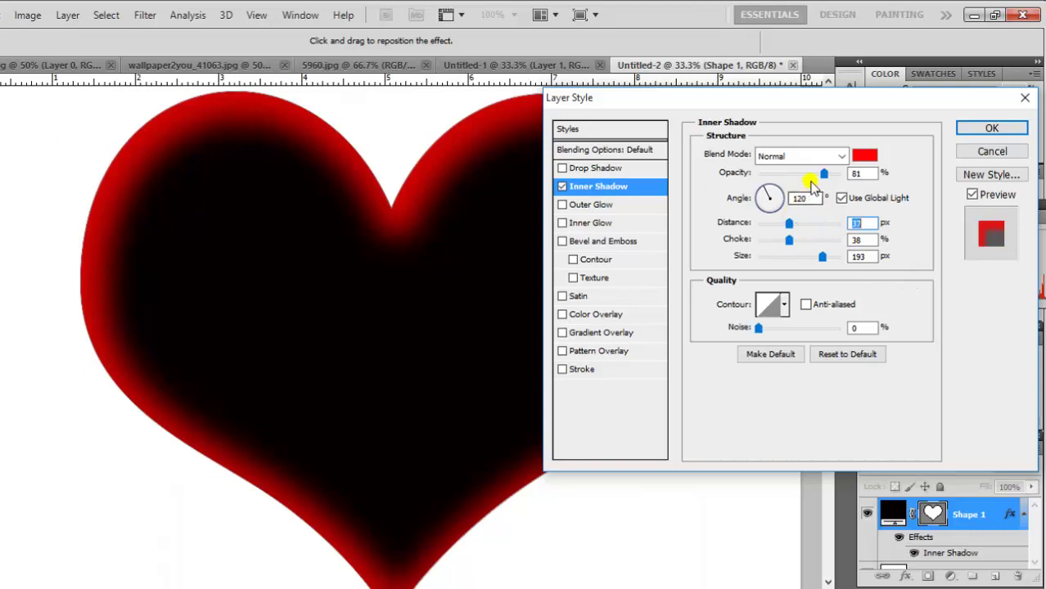
drag(821, 174, 838, 174)
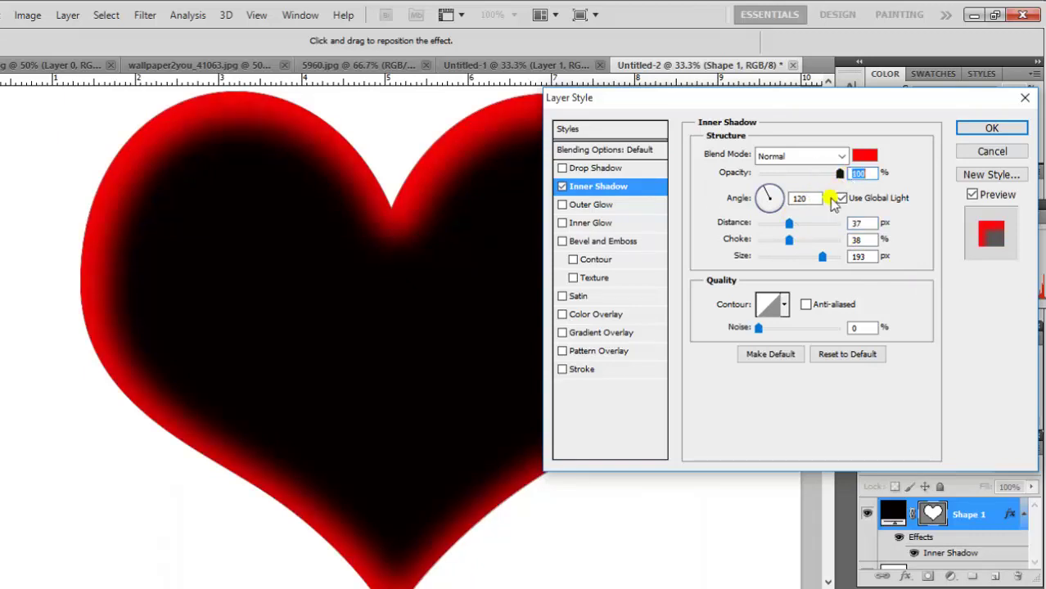
drag(789, 223, 806, 223)
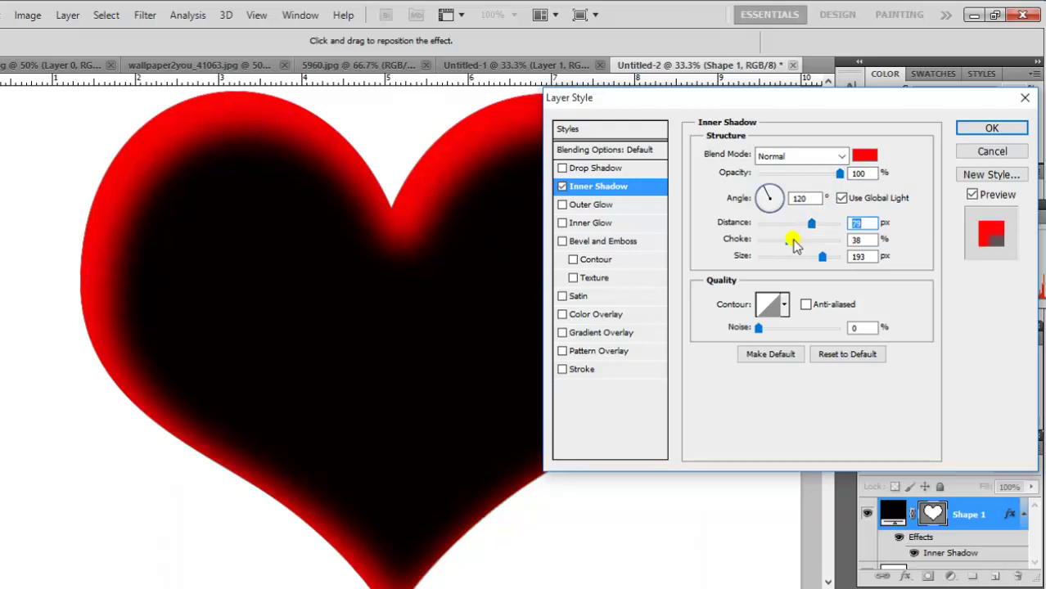
mouse_move(792, 246)
mouse_down()
mouse_move(820, 259)
mouse_move(778, 258)
mouse_up()
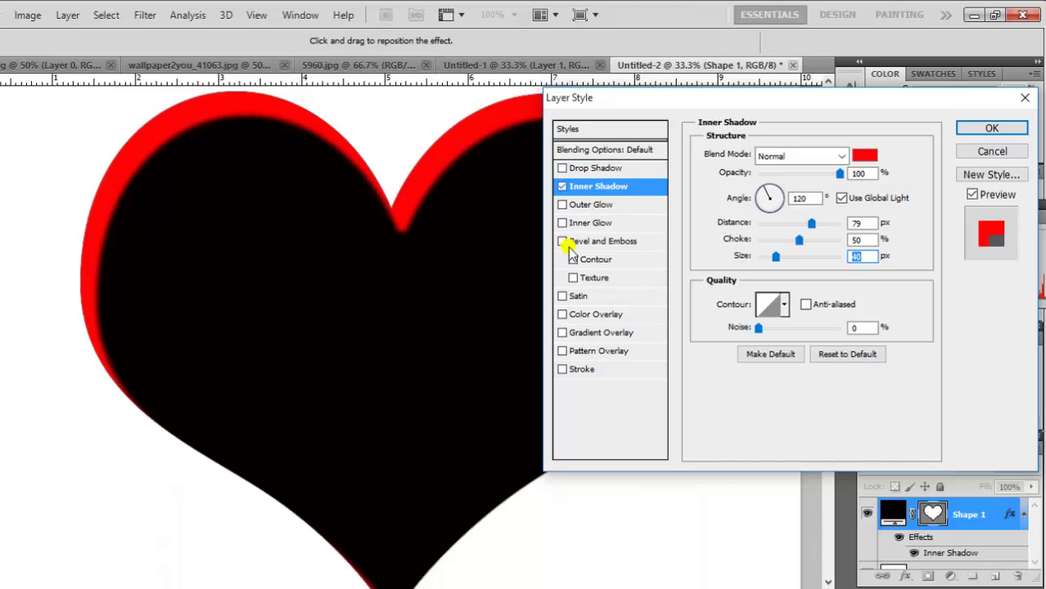
Step: Try inner shadow contour presets and keep the one that turns the heart dark red
click(784, 306)
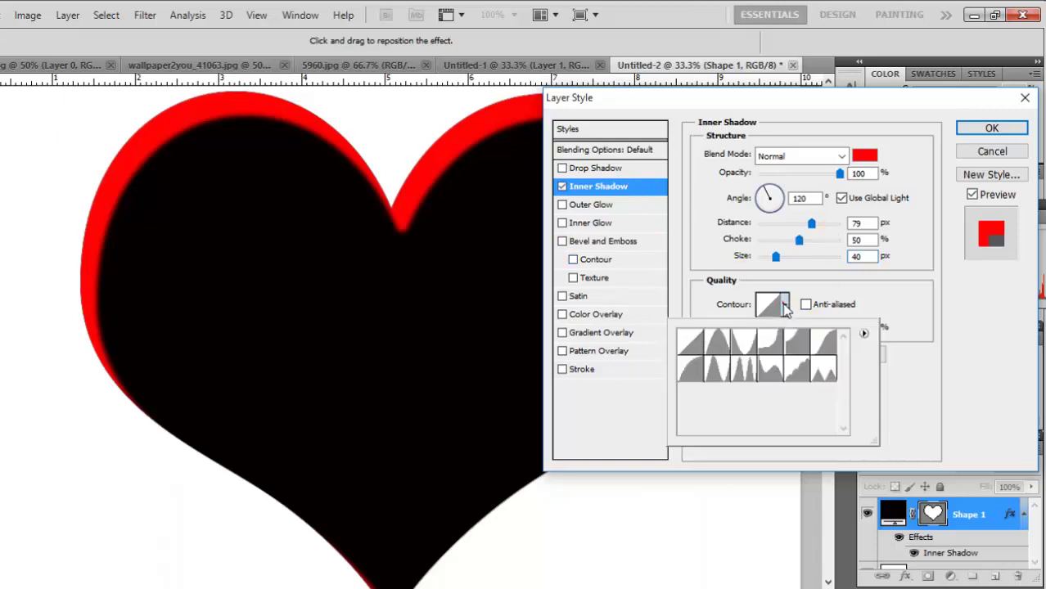
click(786, 358)
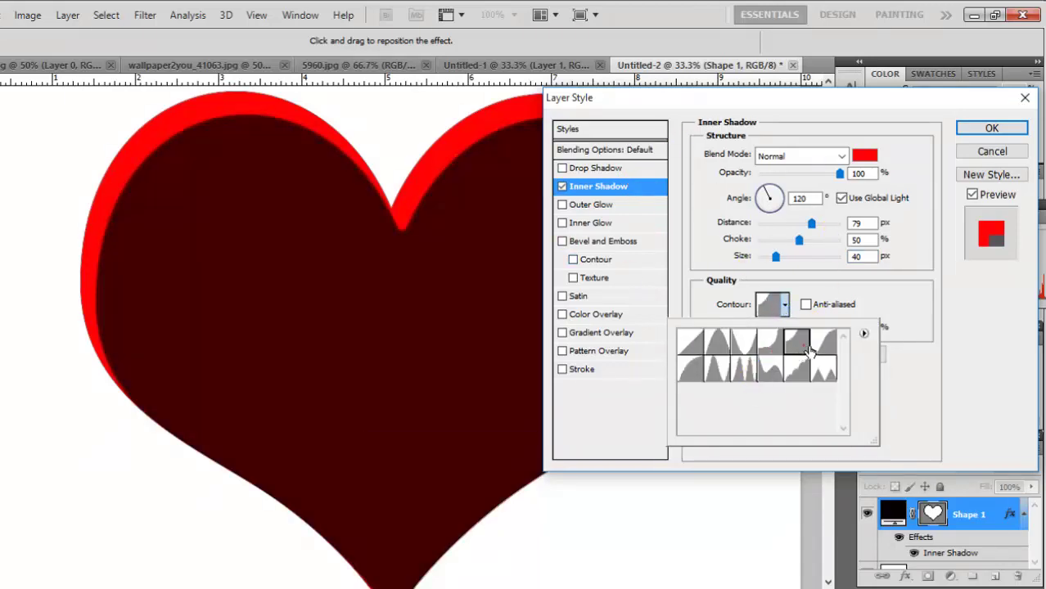
click(782, 348)
click(781, 347)
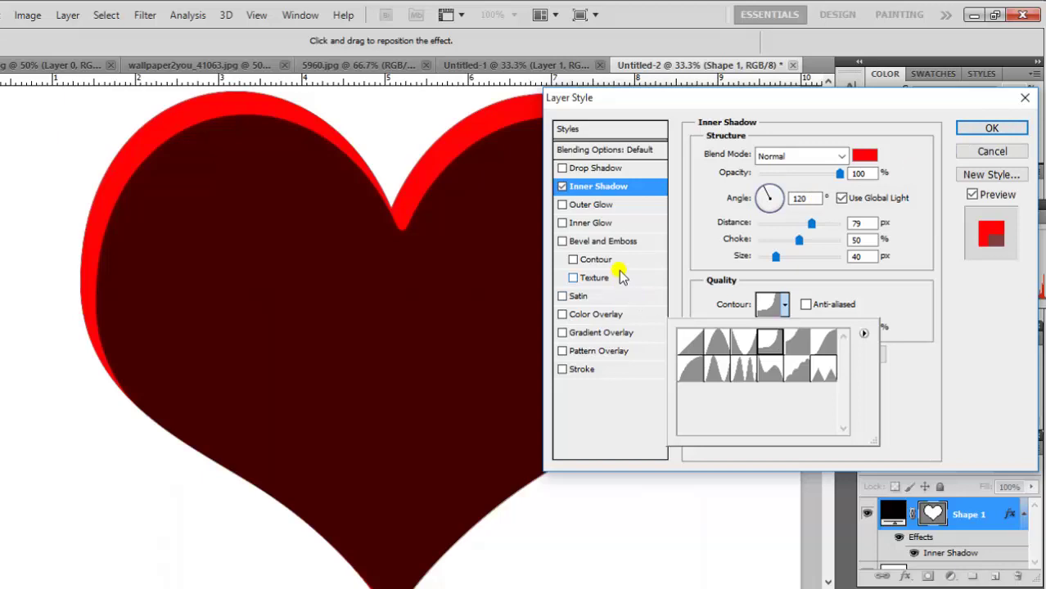
Step: Enable the heart's Outer Glow and raise its noise to about 53
click(601, 206)
click(602, 205)
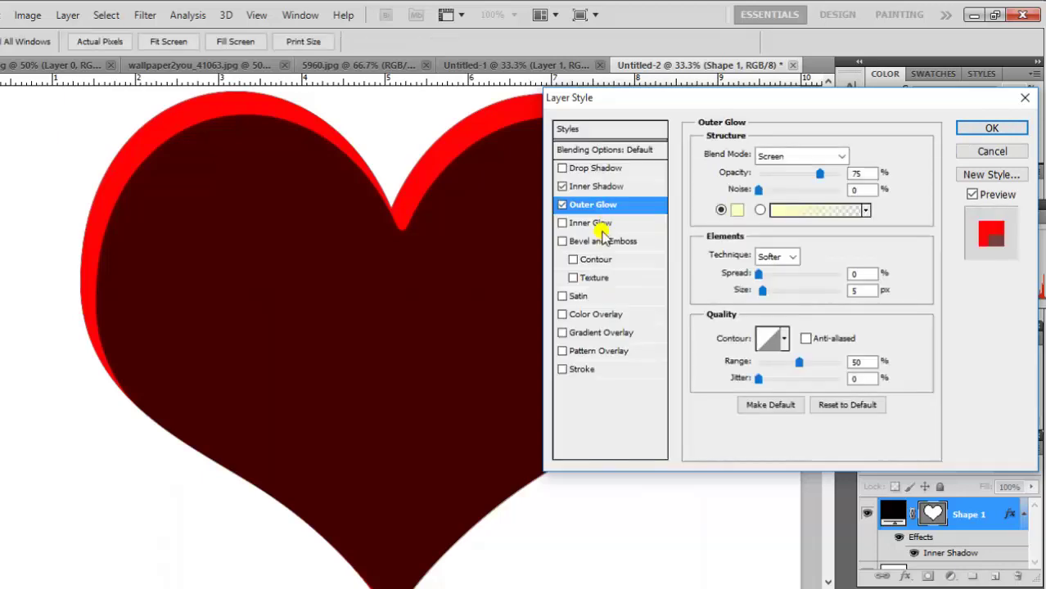
click(601, 226)
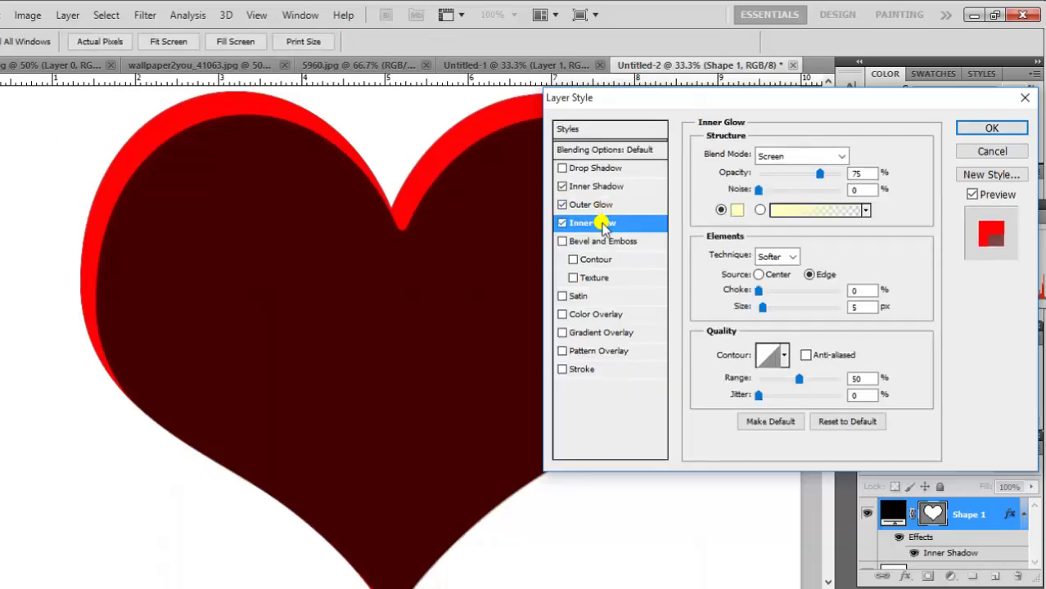
click(605, 204)
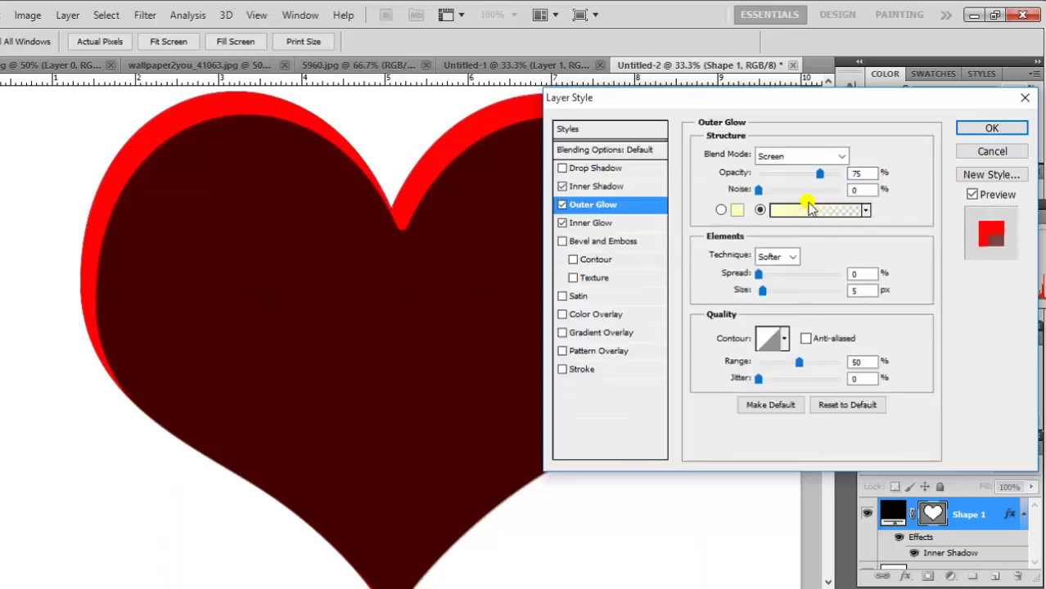
drag(760, 190, 795, 191)
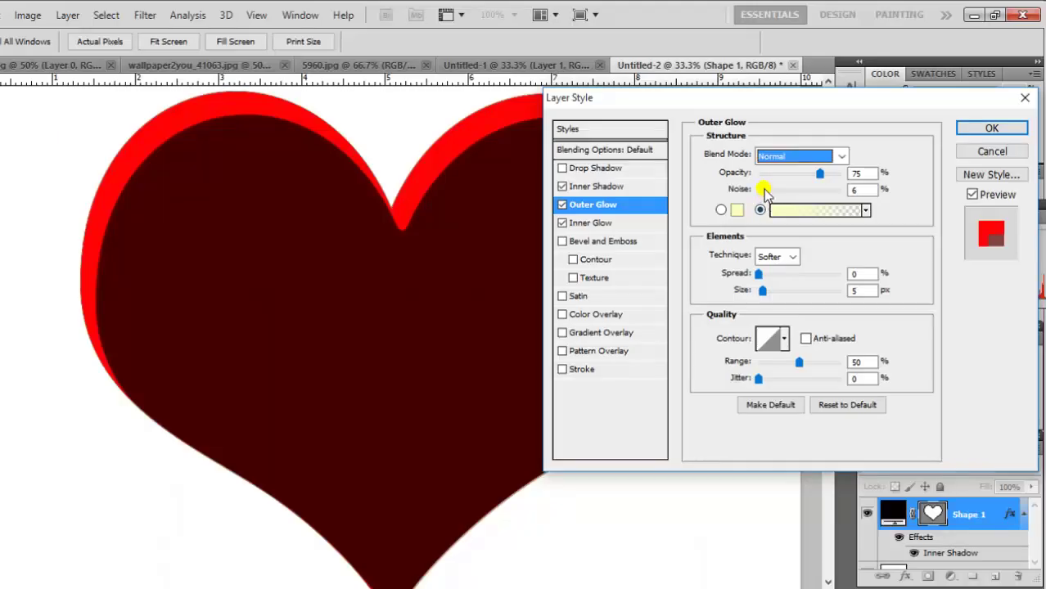
click(761, 191)
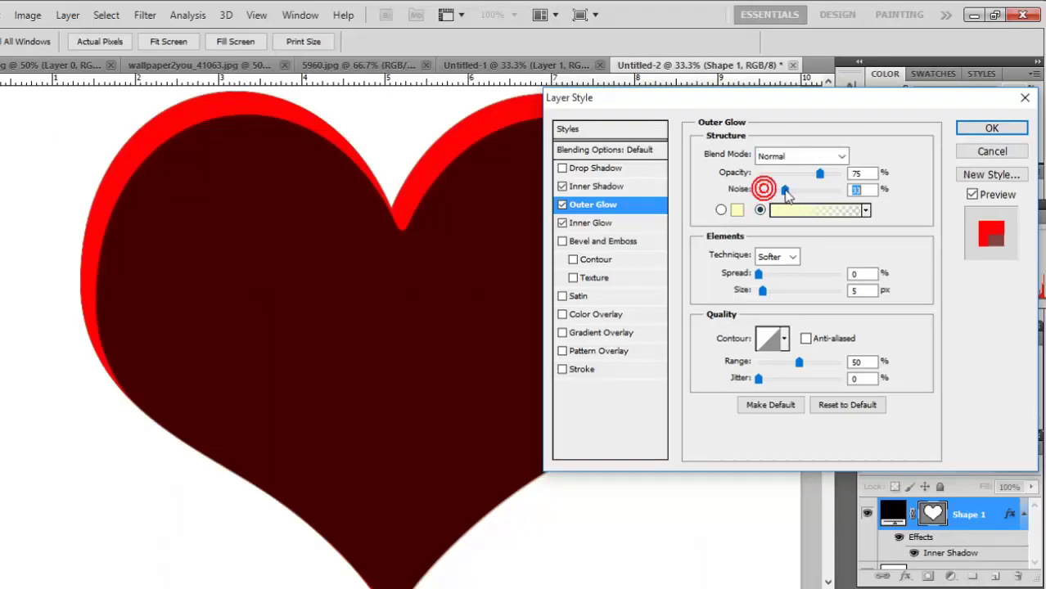
mouse_move(784, 189)
mouse_down()
mouse_move(821, 202)
mouse_move(805, 176)
mouse_move(791, 190)
mouse_up()
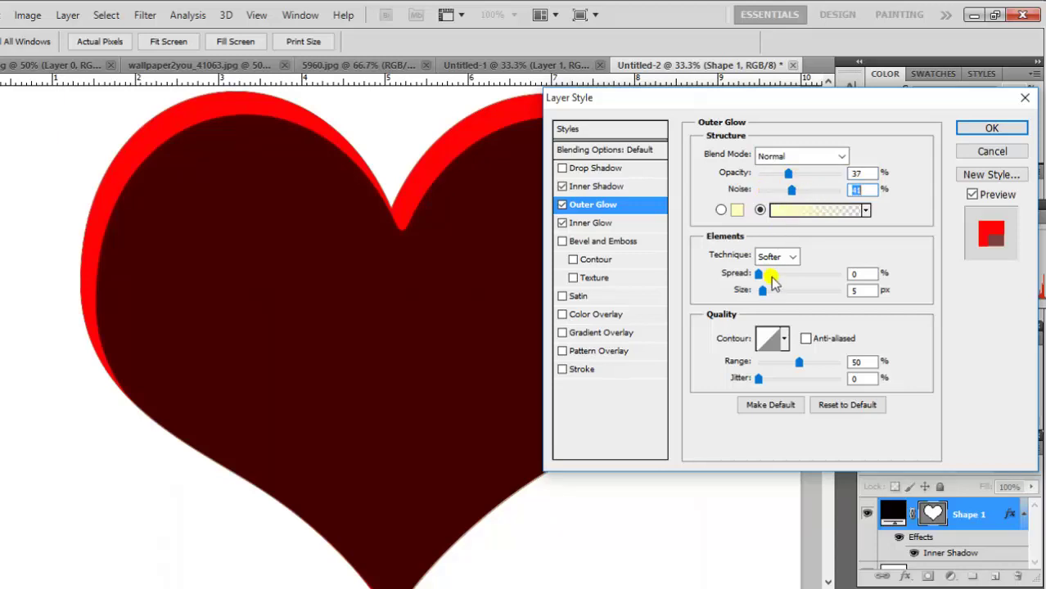
Step: Widen the Outer Glow spread to 51% and apply it, then zoom out and start a new document
mouse_move(760, 274)
mouse_down()
mouse_move(799, 275)
mouse_move(806, 291)
mouse_up()
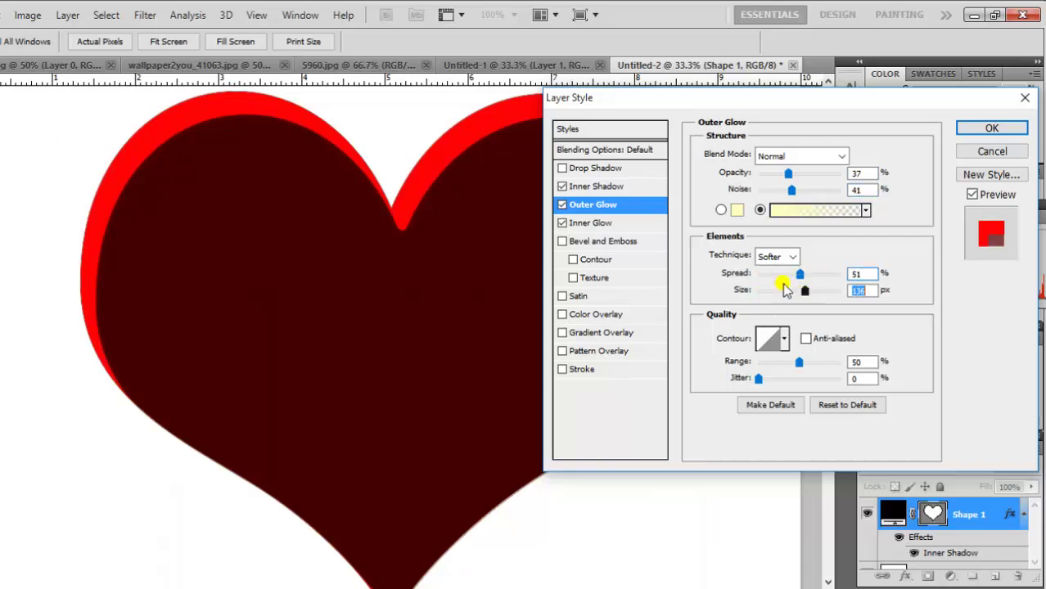
click(991, 128)
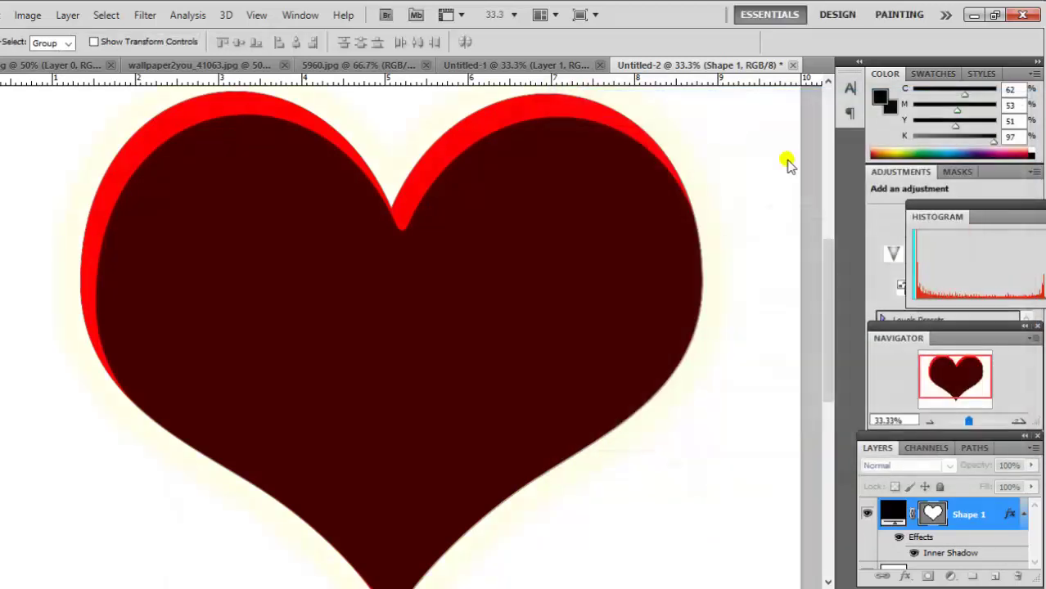
key(ctrl+minus)
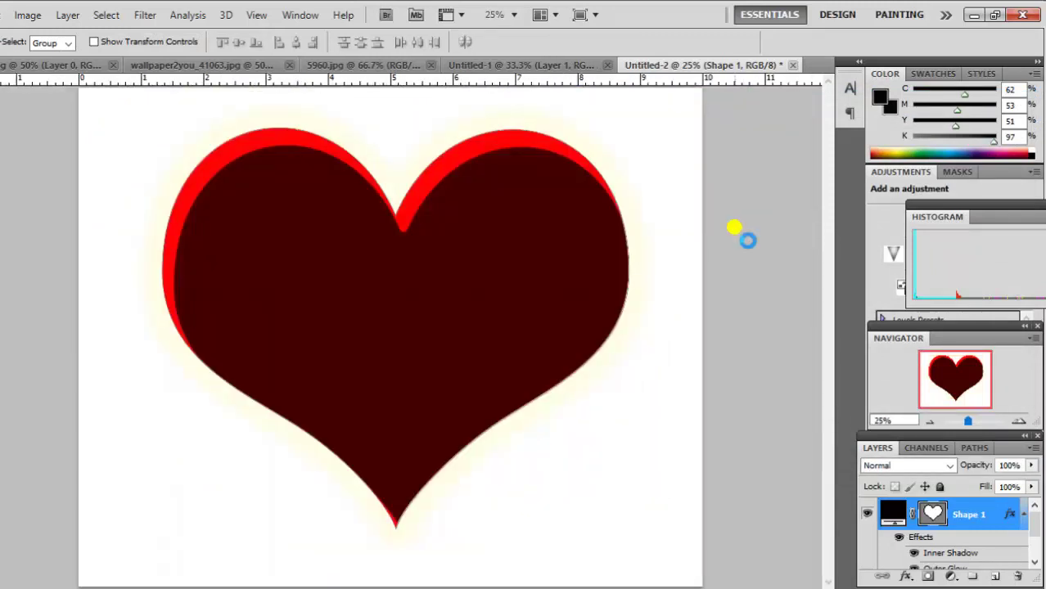
key(ctrl+n)
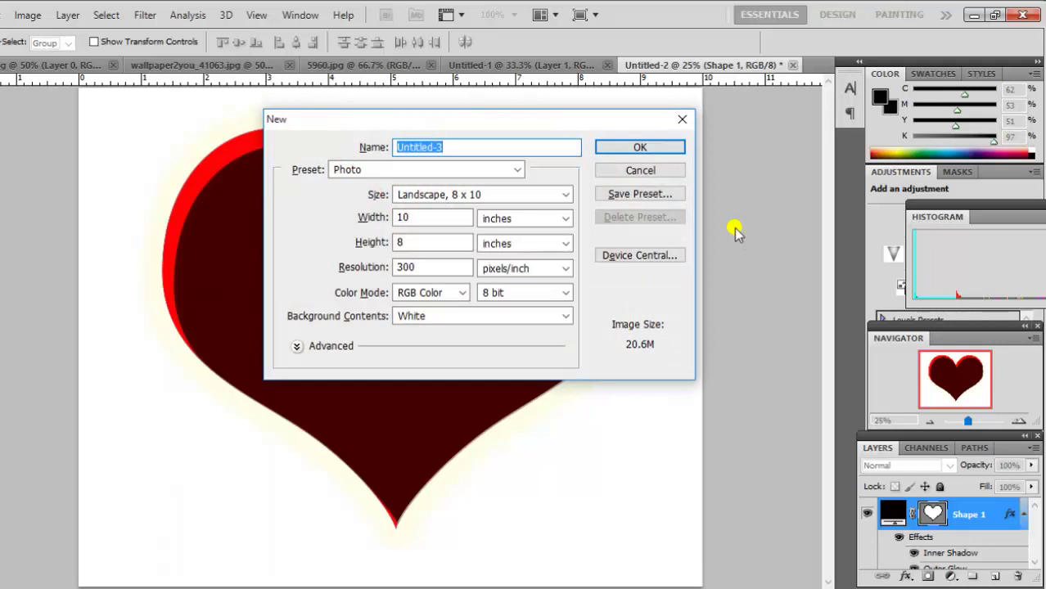
Step: Create the 10 × 8 inch document and draw a large custom-shape heart across it
key(Return)
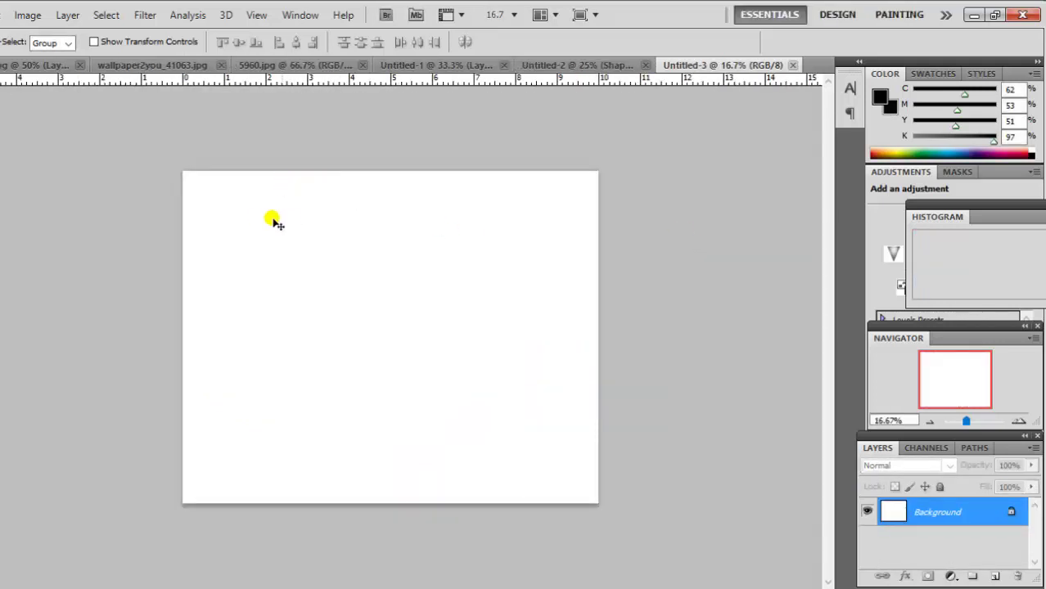
key(ctrl+plus)
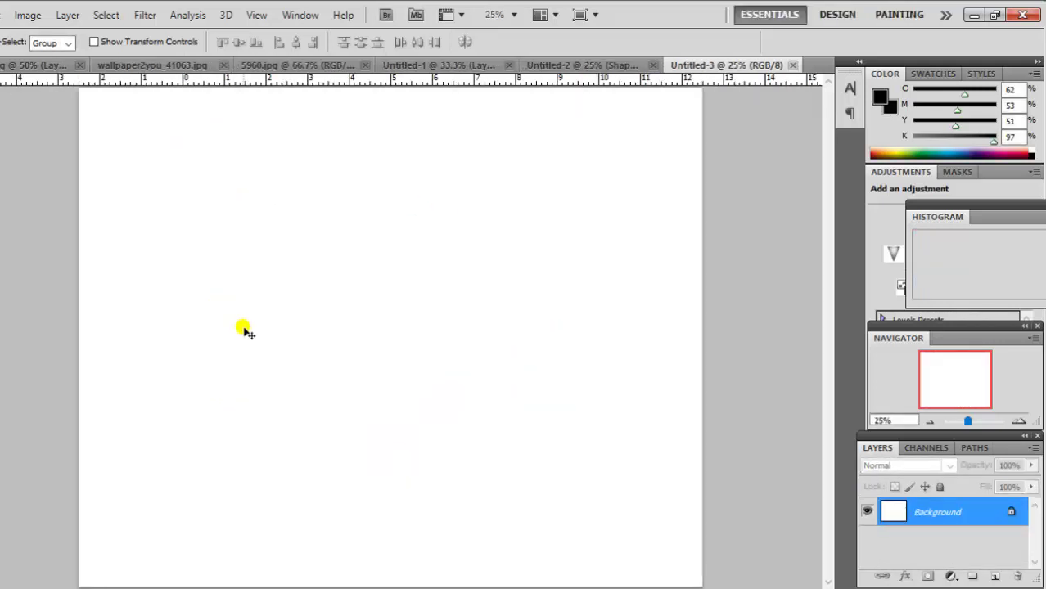
key(ctrl+plus)
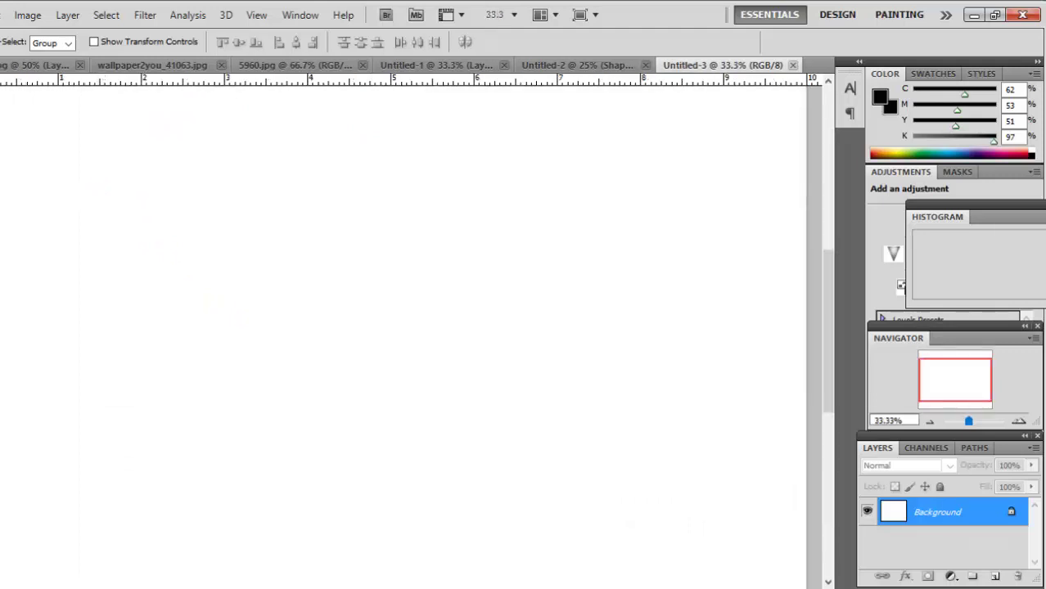
click(2, 416)
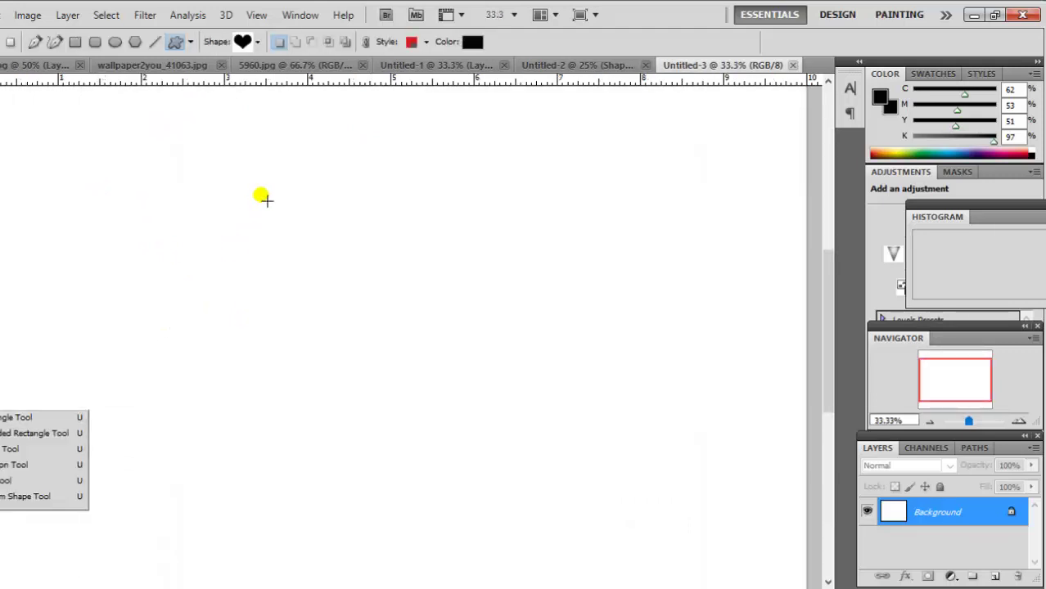
mouse_move(187, 155)
mouse_down()
mouse_move(649, 542)
mouse_move(670, 540)
mouse_up()
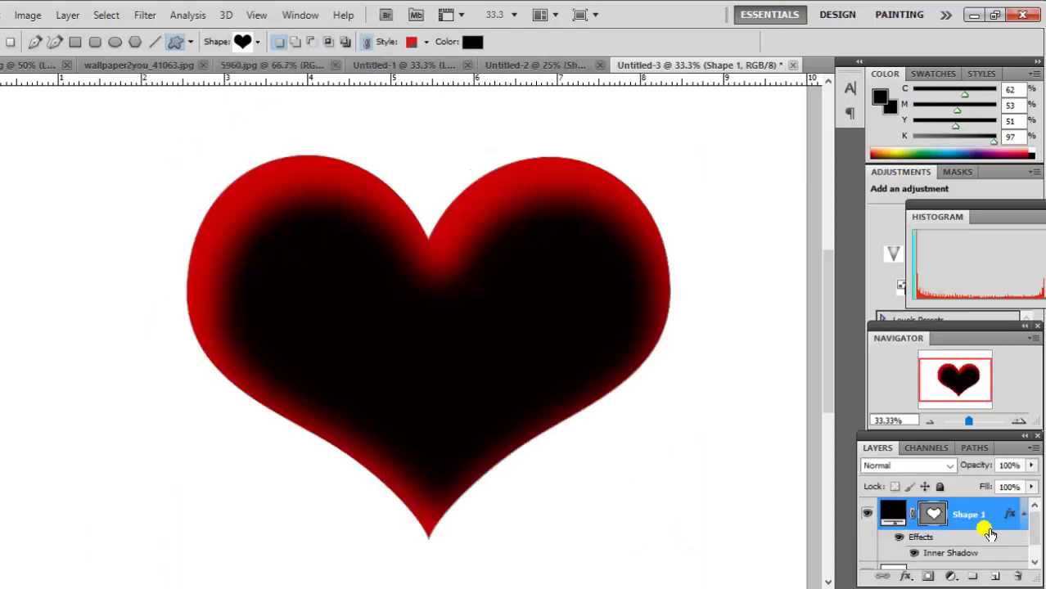
Step: Remove the red Inner Shadow from the heart layer's Blending Options
right_click(981, 518)
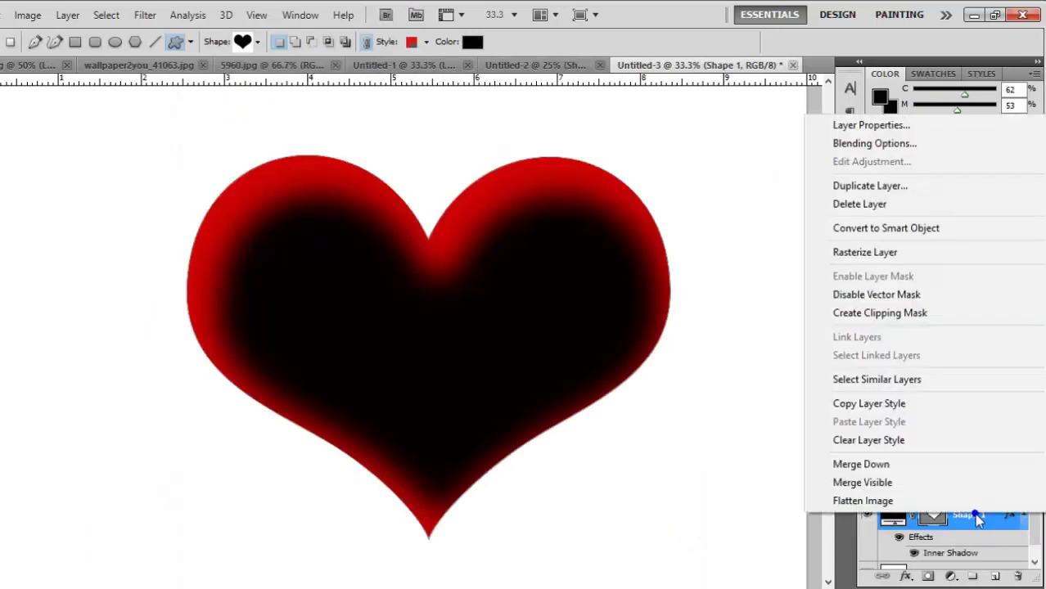
click(855, 148)
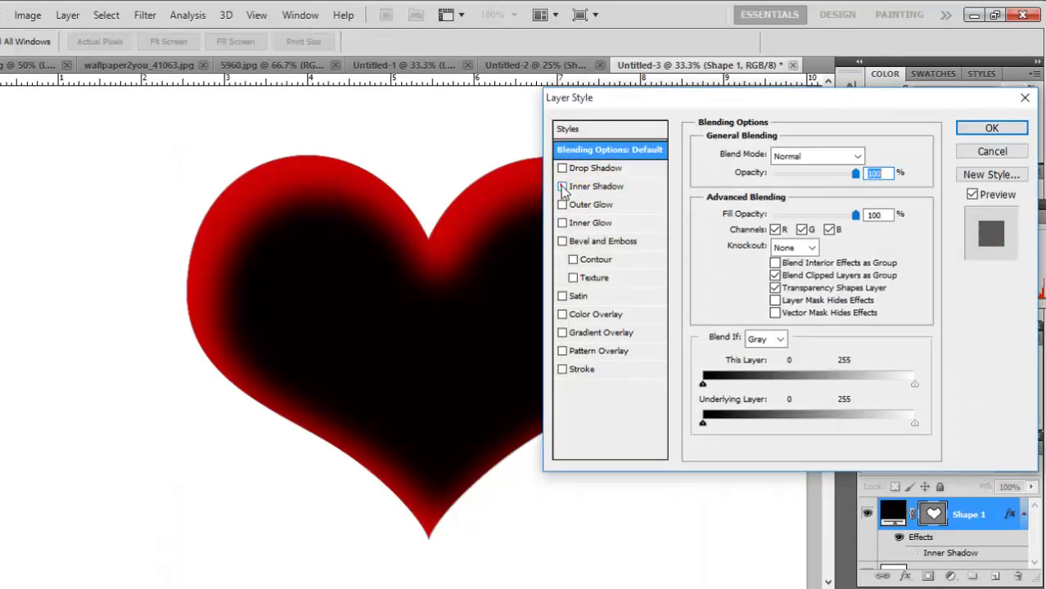
click(562, 186)
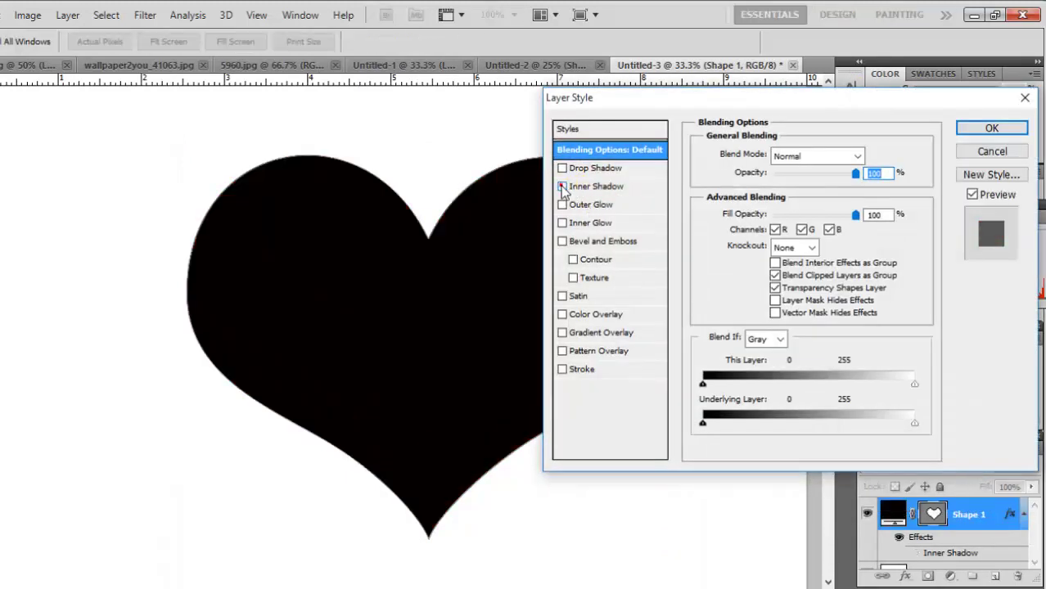
Step: Add an Inner Glow in Normal mode at 81% opacity with noise
click(584, 226)
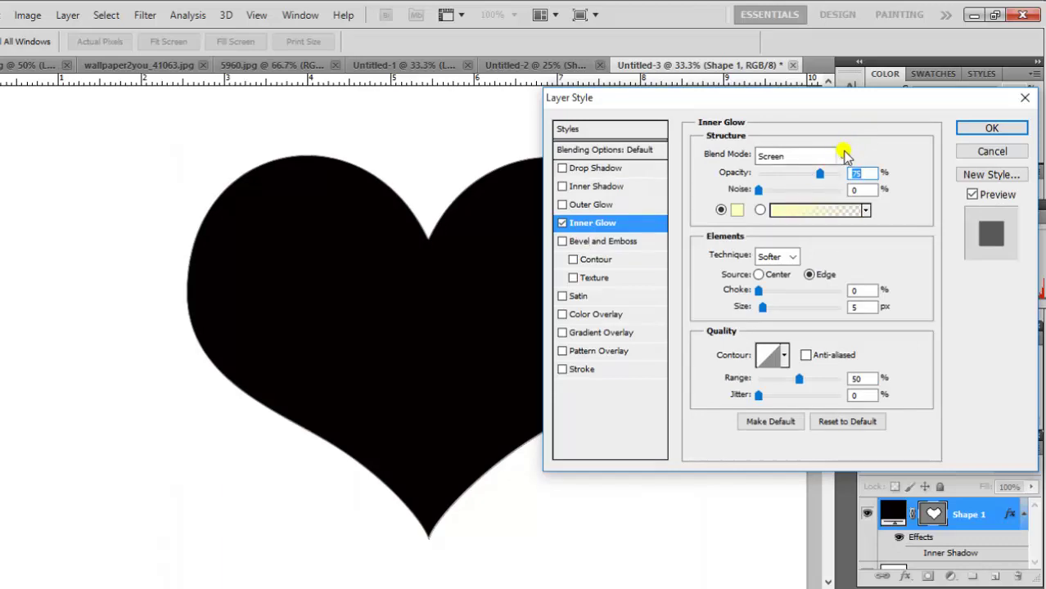
click(841, 155)
click(820, 175)
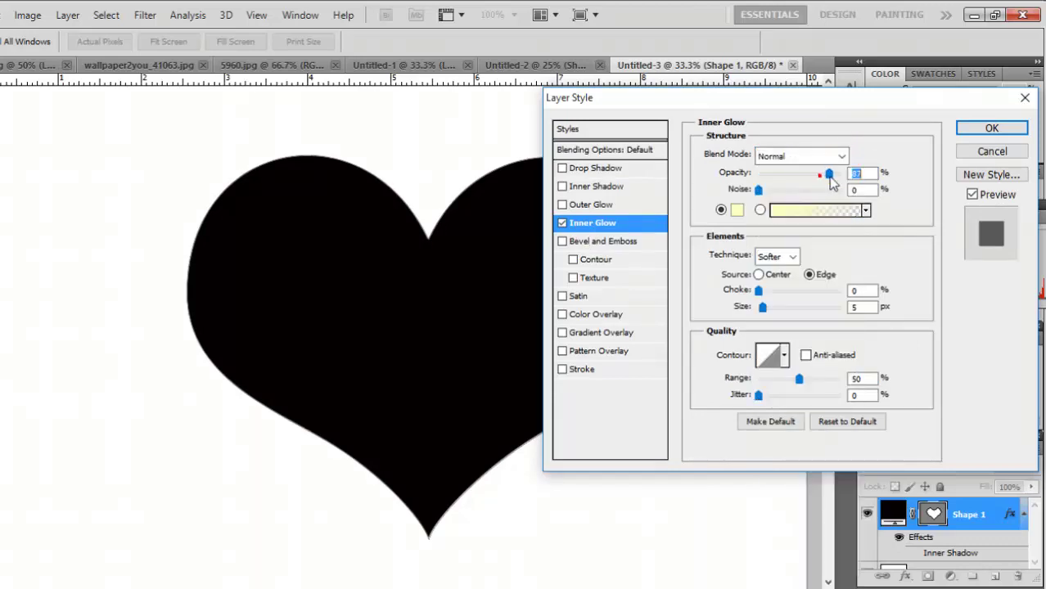
drag(818, 173, 823, 173)
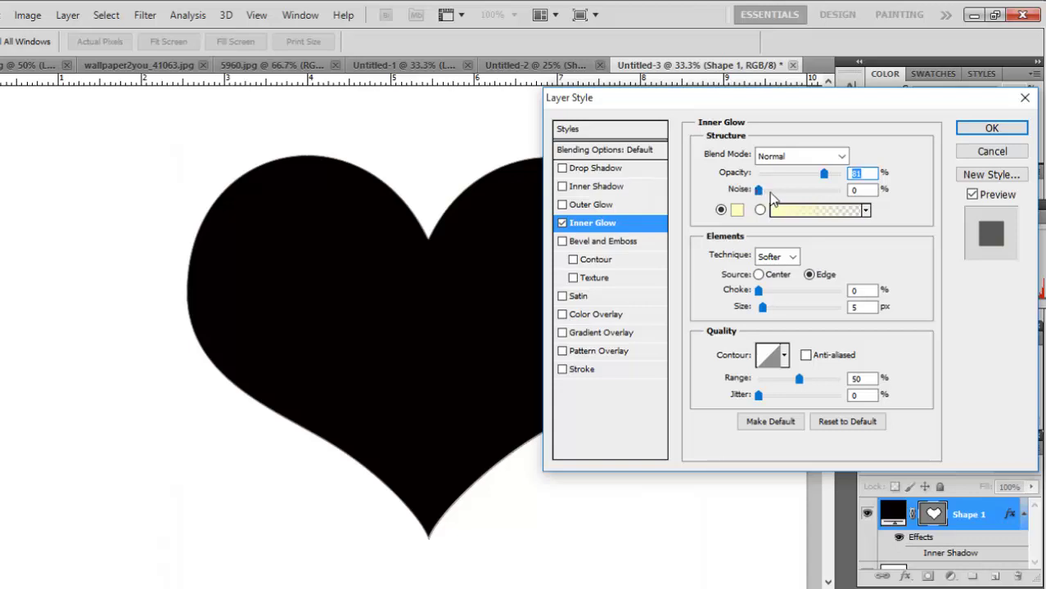
mouse_move(770, 194)
mouse_down()
mouse_move(816, 193)
mouse_move(803, 194)
mouse_up()
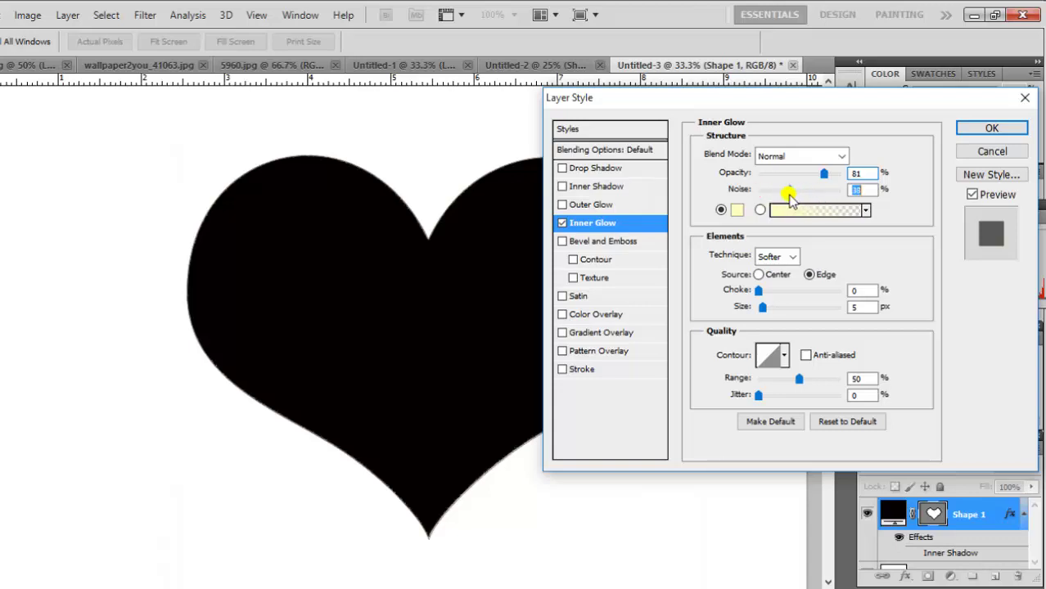
Step: Fill the Inner Glow with the Transparent Rainbow gradient after trying several presets
click(822, 211)
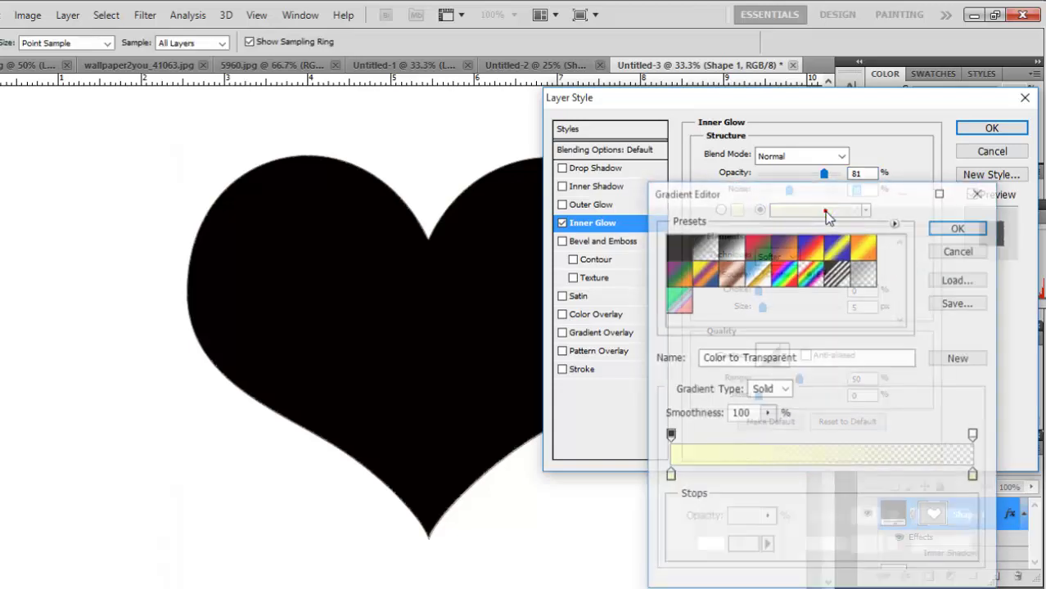
click(838, 245)
click(861, 248)
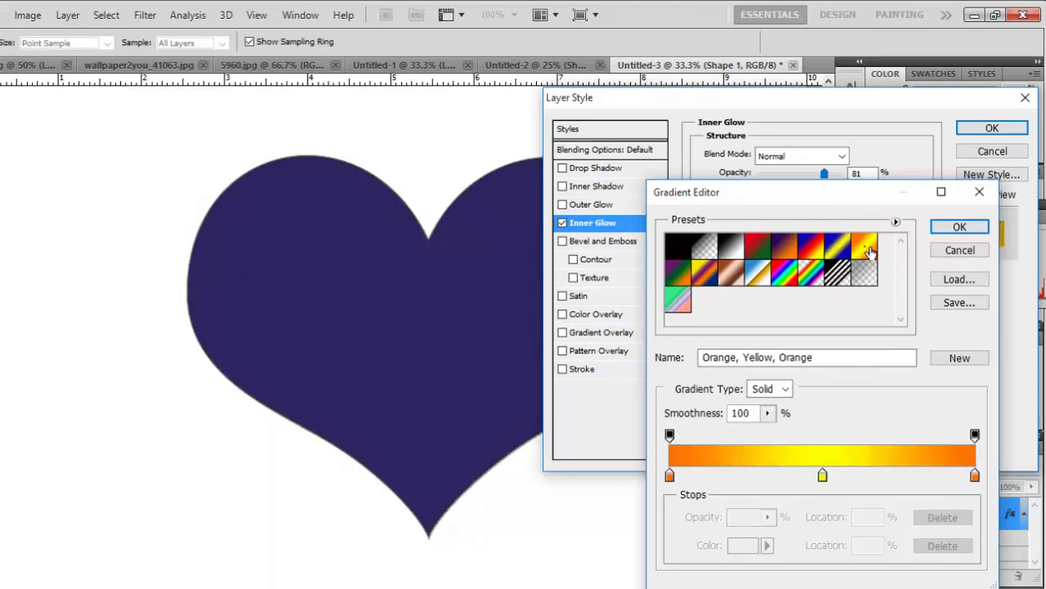
click(685, 283)
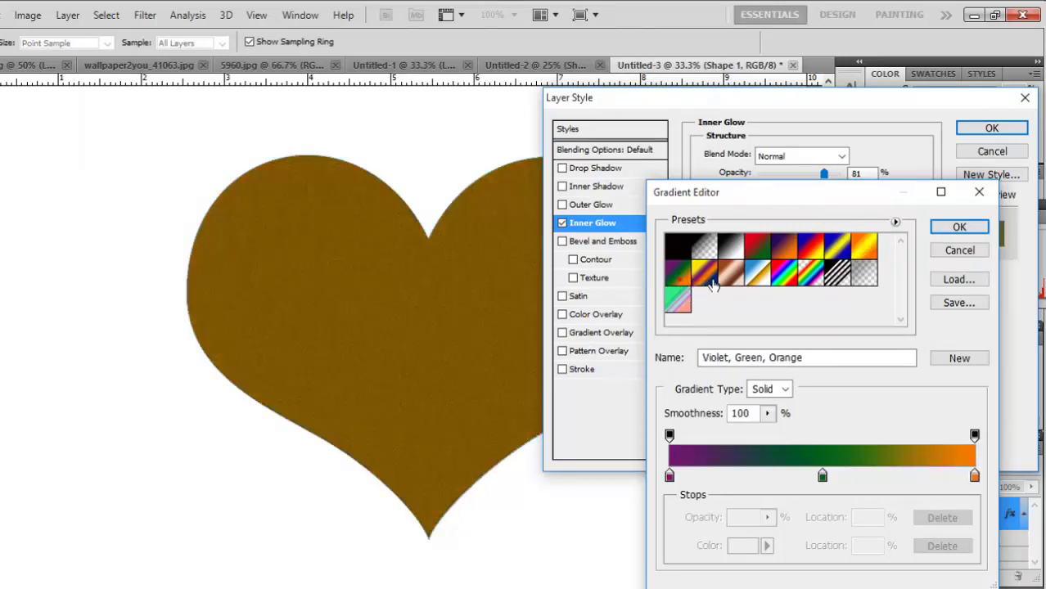
click(705, 278)
click(751, 280)
click(780, 283)
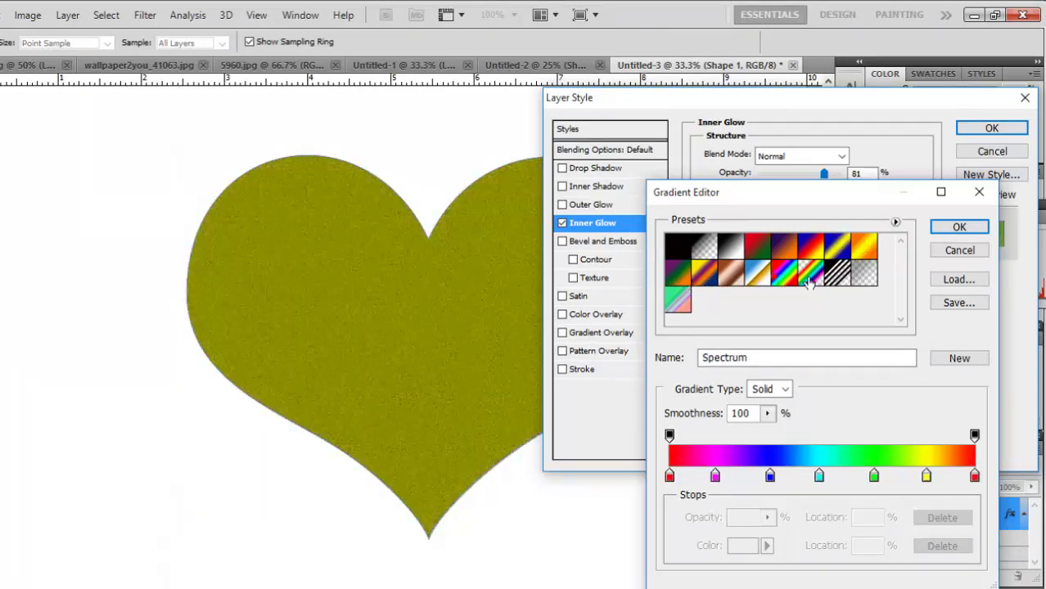
click(813, 279)
click(953, 226)
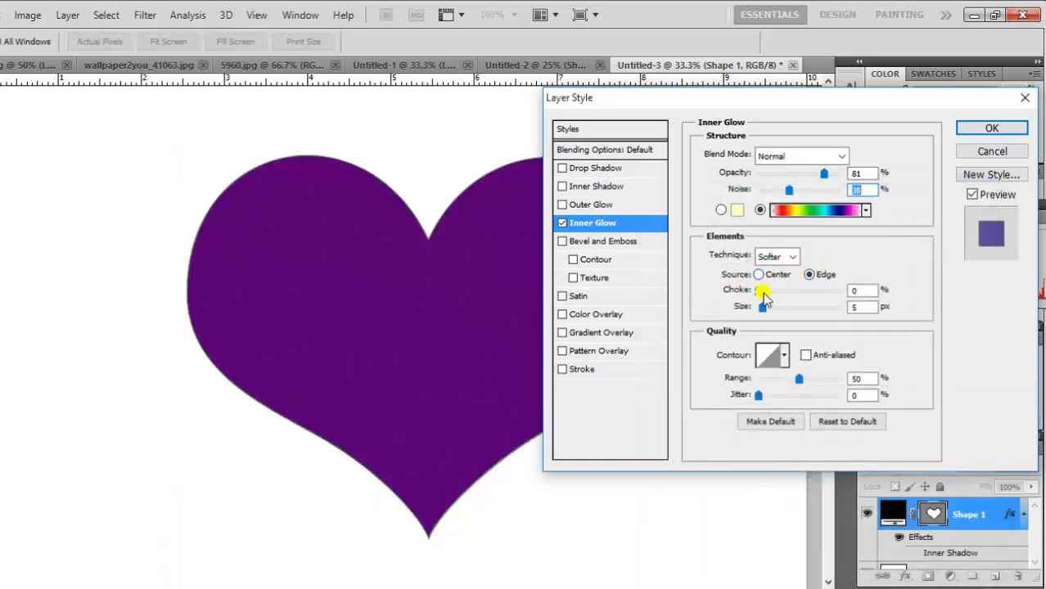
Step: Lower the Inner Glow opacity to 73% and widen its size to 106 px
mouse_move(820, 180)
mouse_down()
mouse_move(787, 190)
mouse_move(833, 199)
mouse_up()
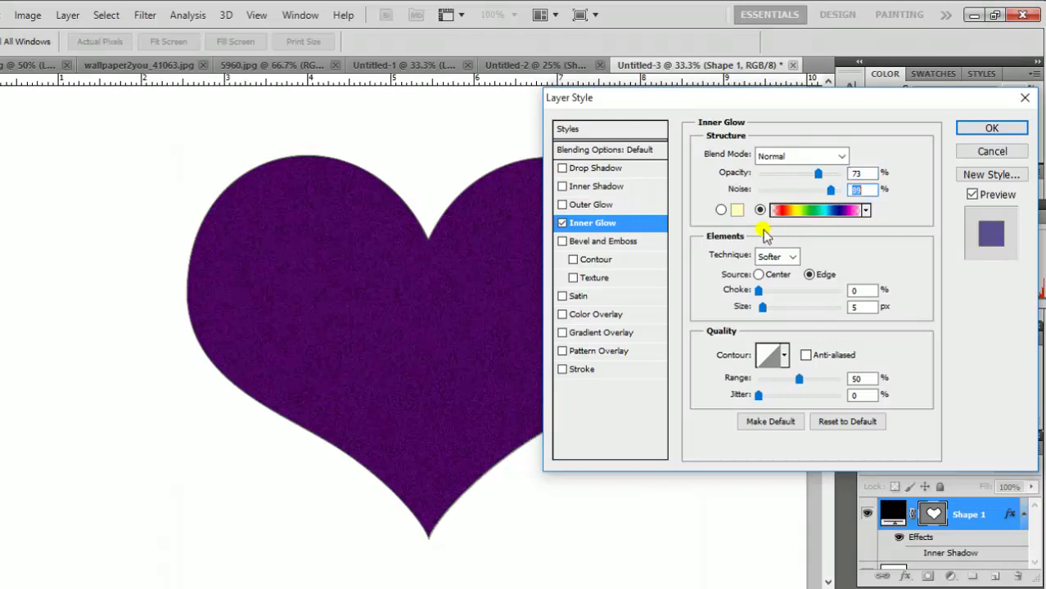
click(760, 275)
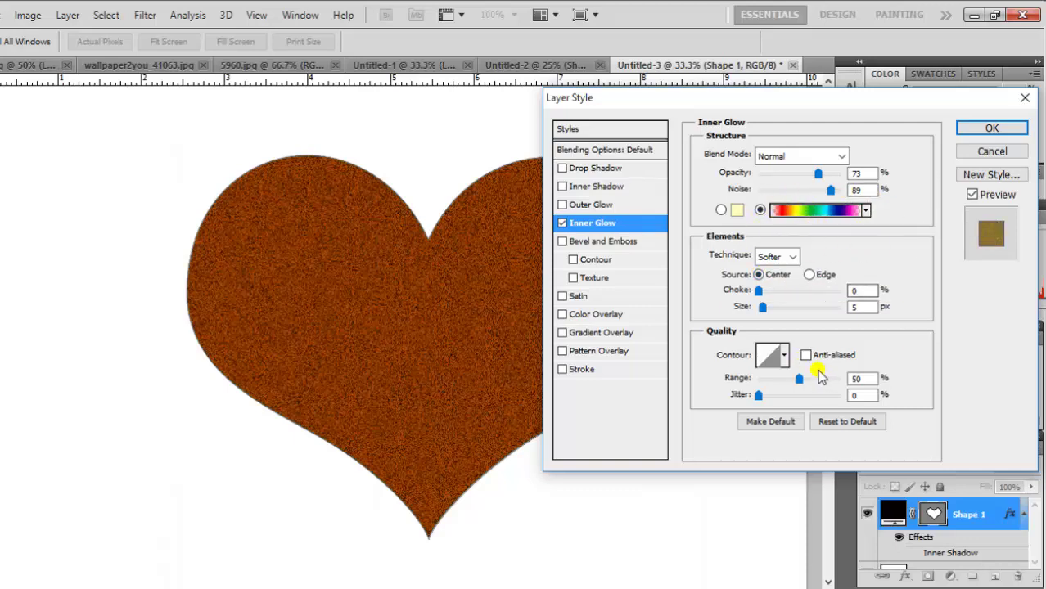
click(808, 275)
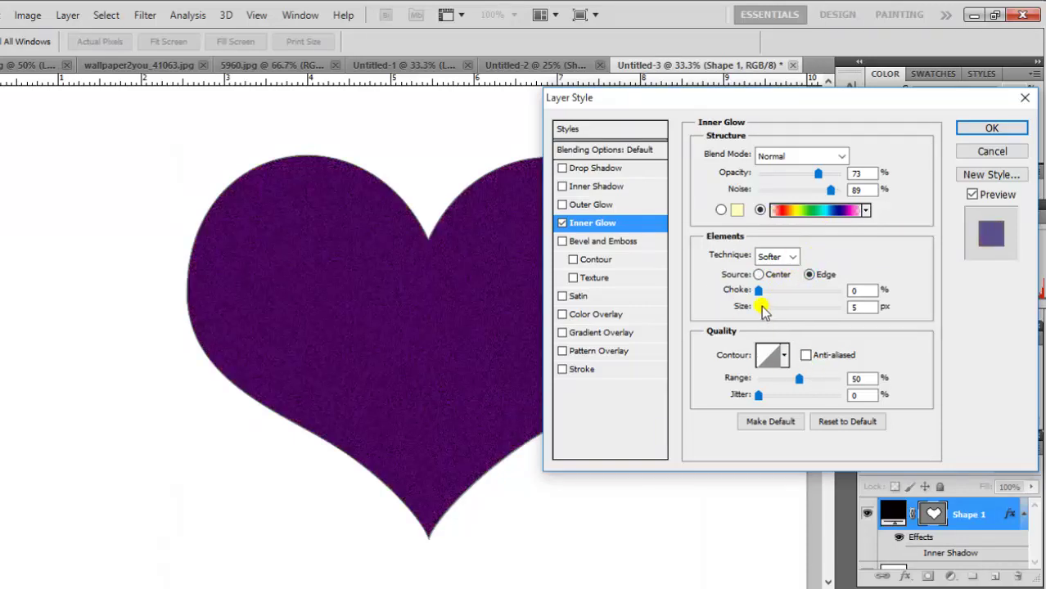
drag(759, 306, 796, 315)
mouse_move(806, 99)
mouse_down()
mouse_move(574, 312)
mouse_move(925, 159)
mouse_up()
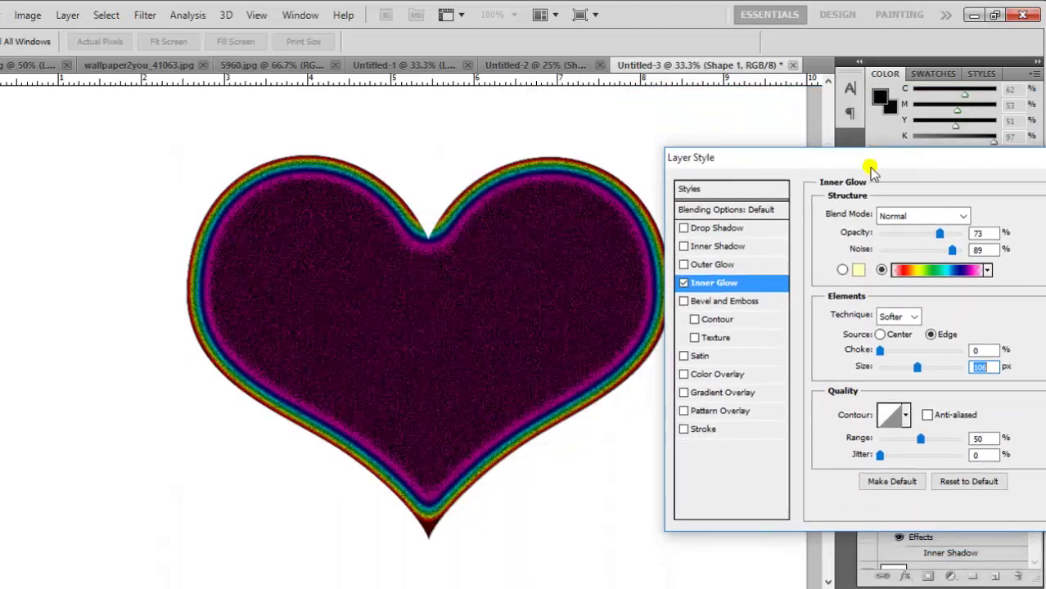
drag(845, 158, 725, 106)
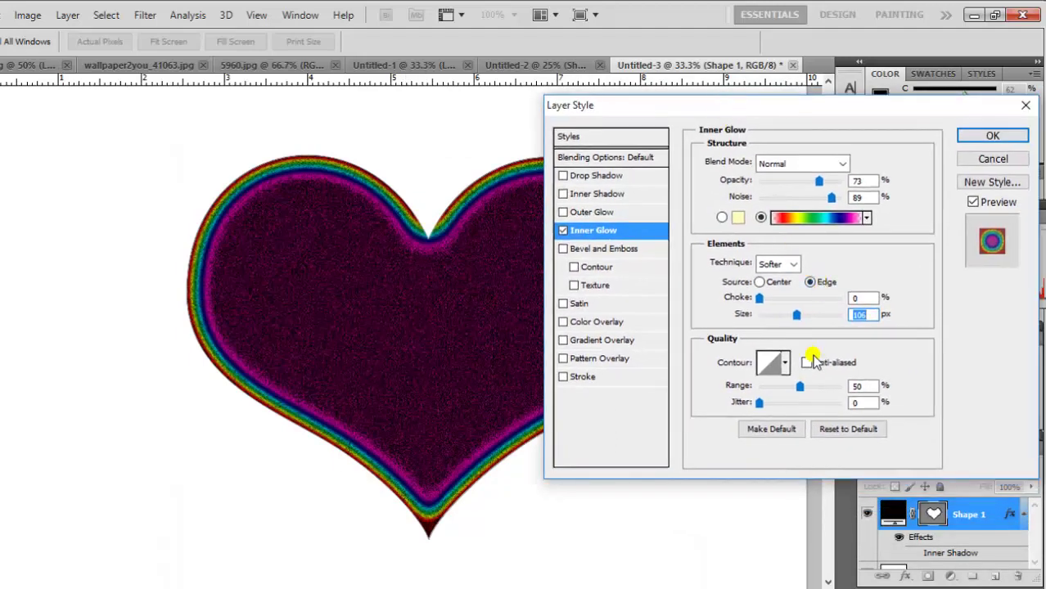
Step: Try several contour presets on the Inner Glow and settle on one
click(786, 366)
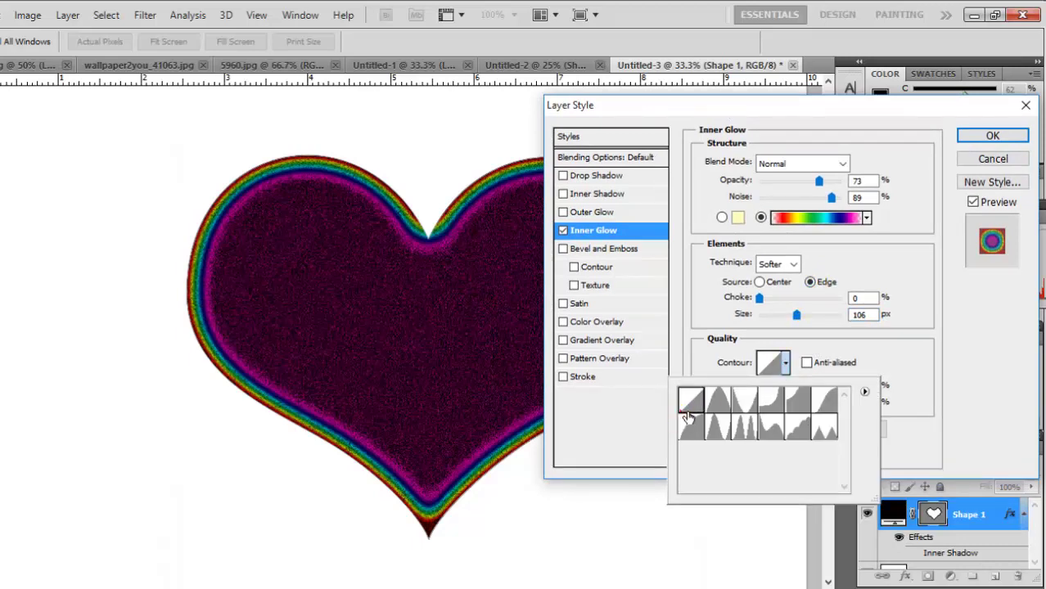
click(713, 400)
click(746, 404)
click(770, 401)
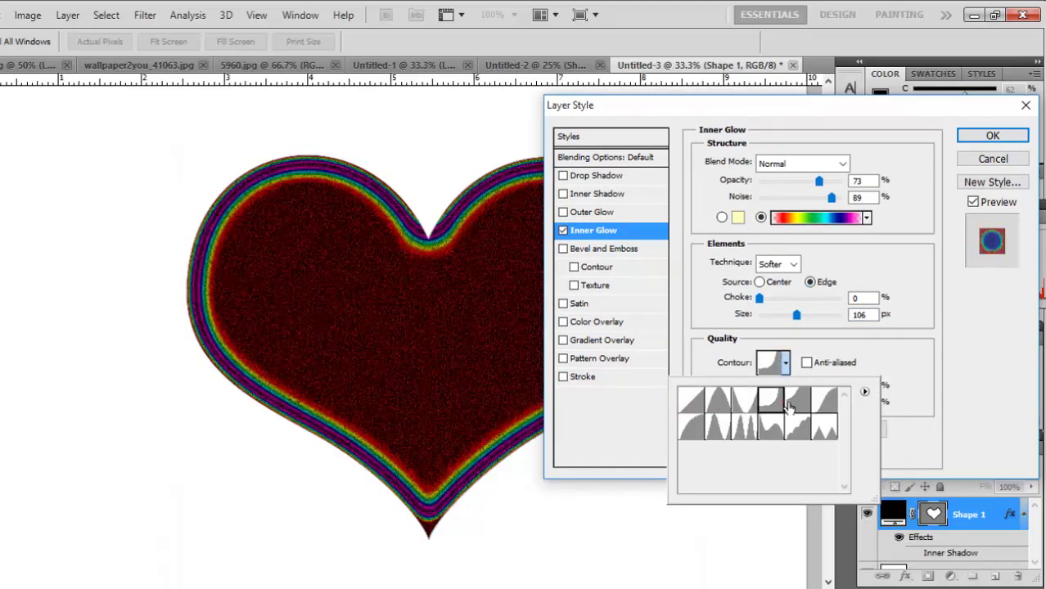
click(798, 401)
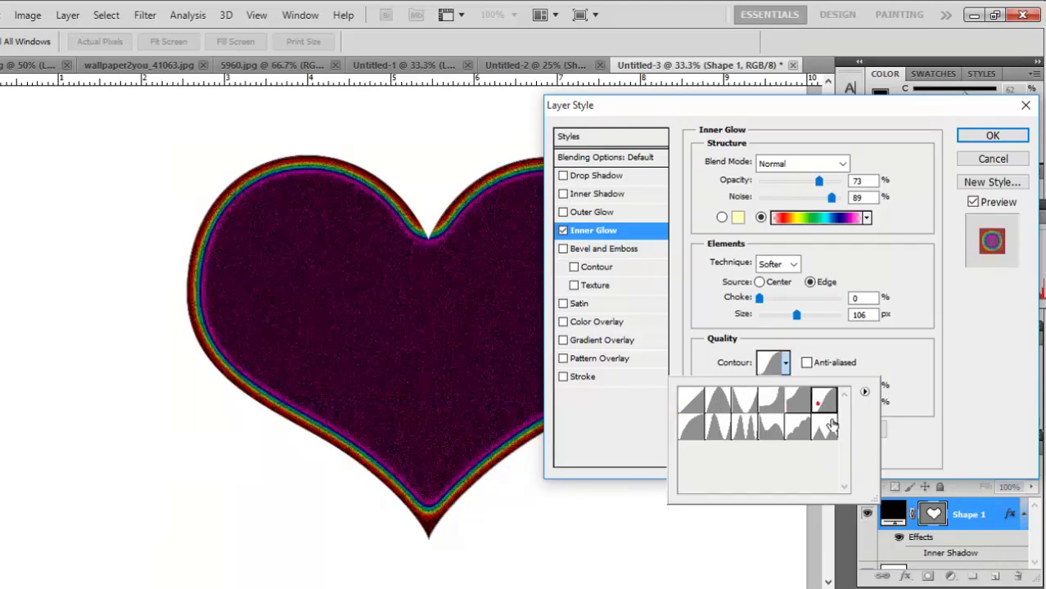
click(796, 427)
click(774, 427)
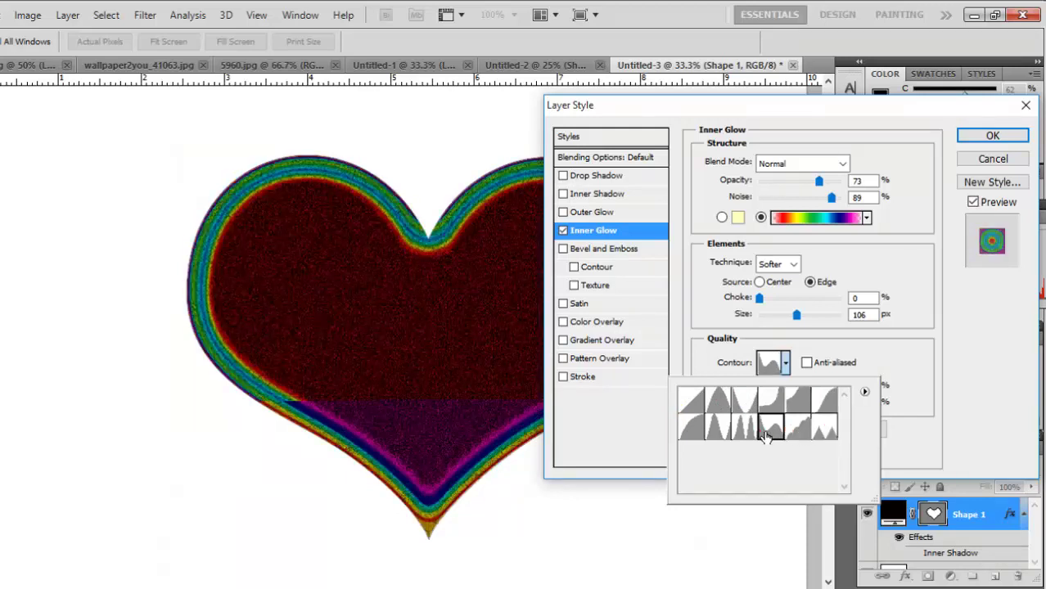
click(691, 427)
click(697, 405)
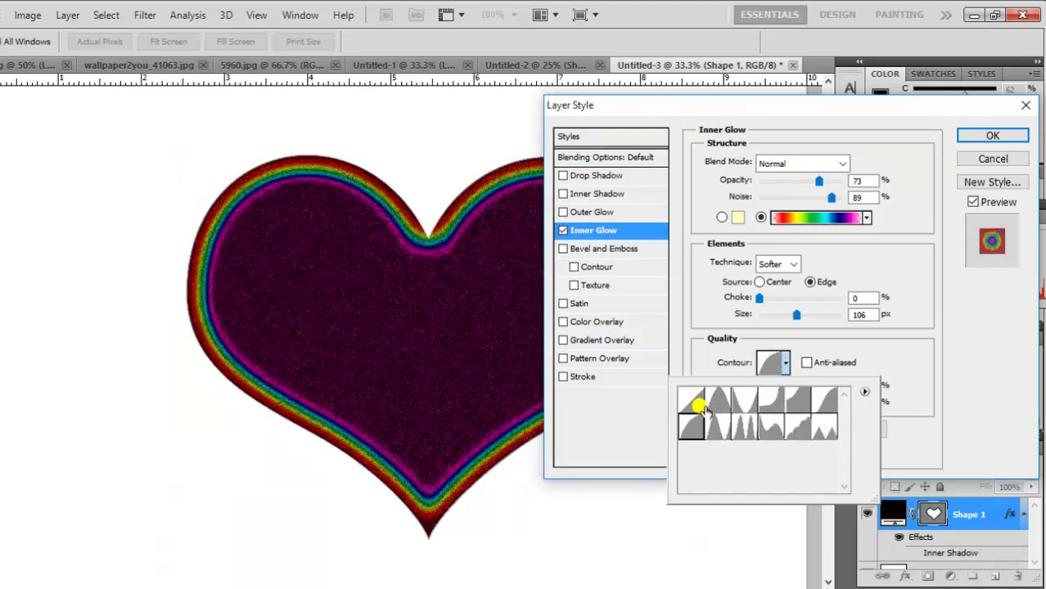
click(710, 401)
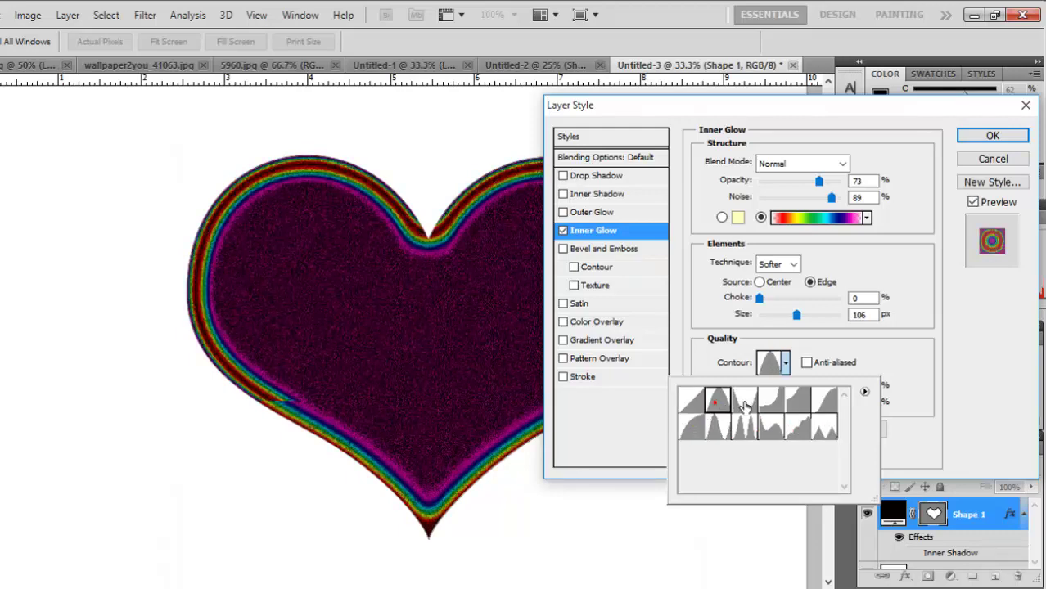
click(746, 401)
click(746, 401)
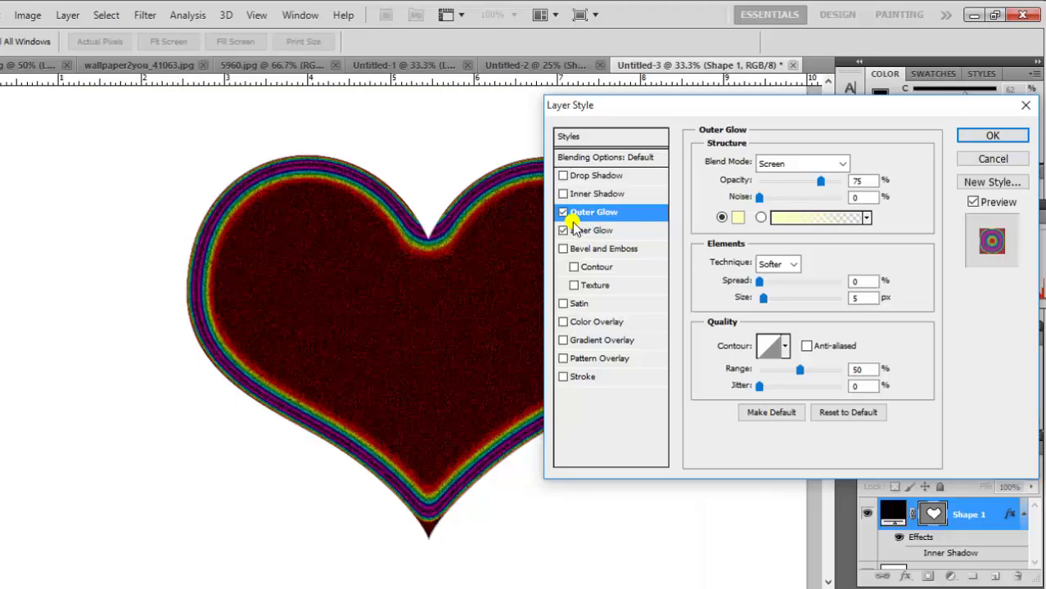
Step: Turn off the Inner Glow and give the Outer Glow 40% noise in Normal mode
click(563, 230)
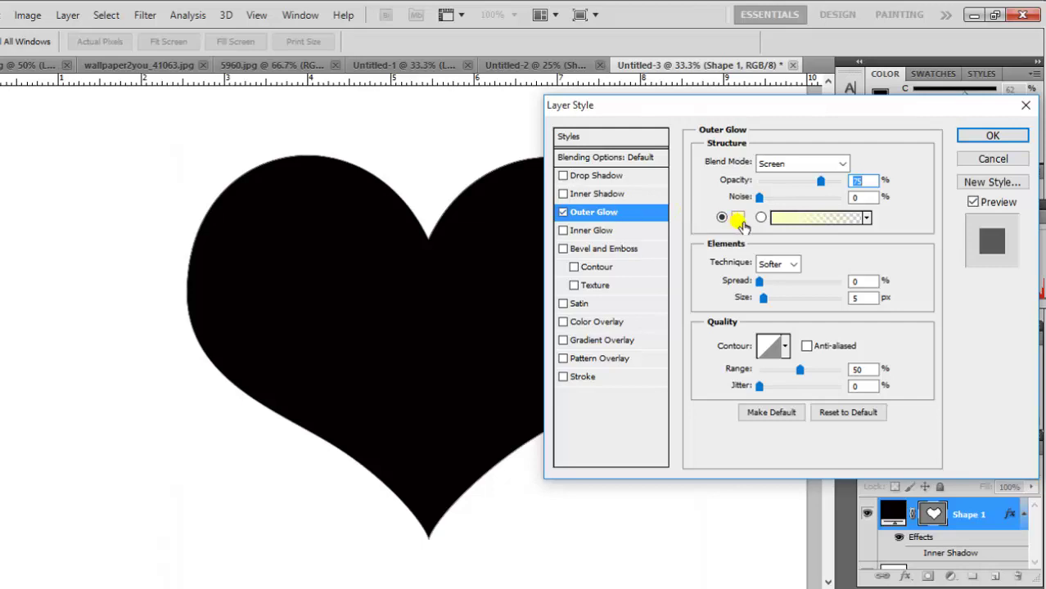
key(Tab)
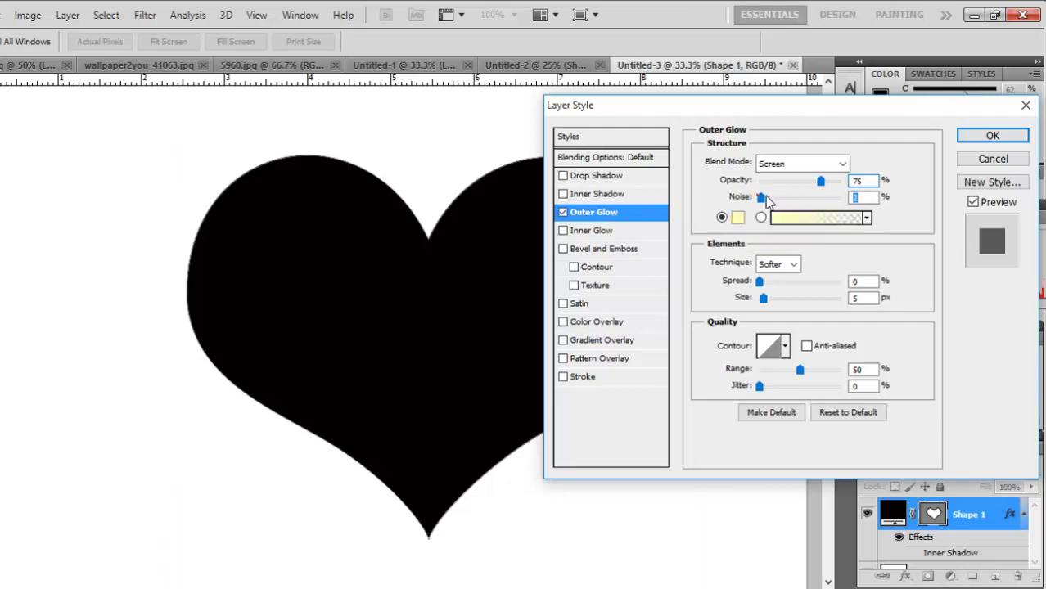
drag(779, 199, 793, 210)
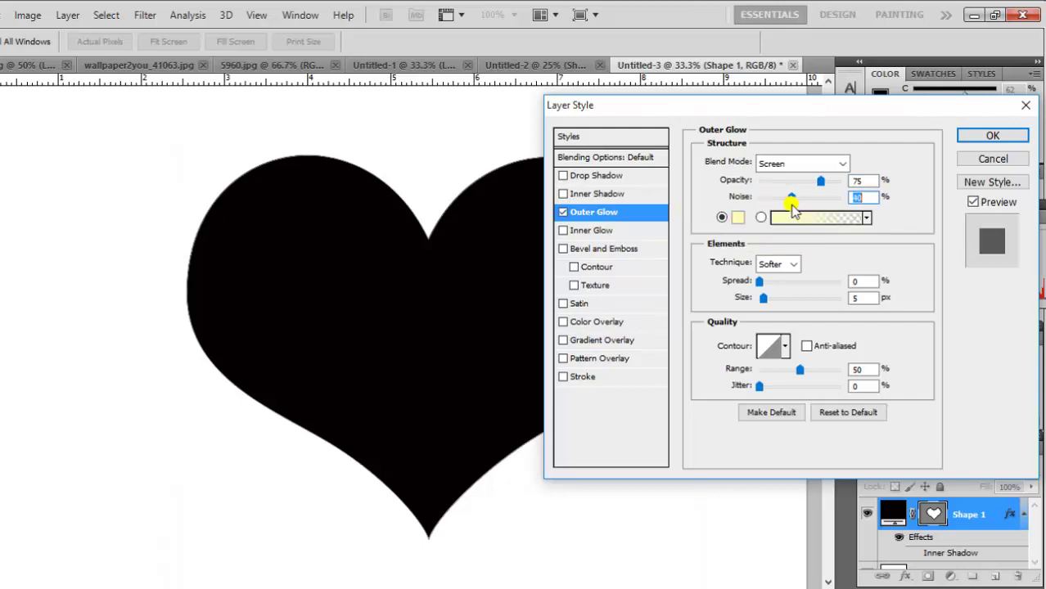
click(843, 164)
click(802, 180)
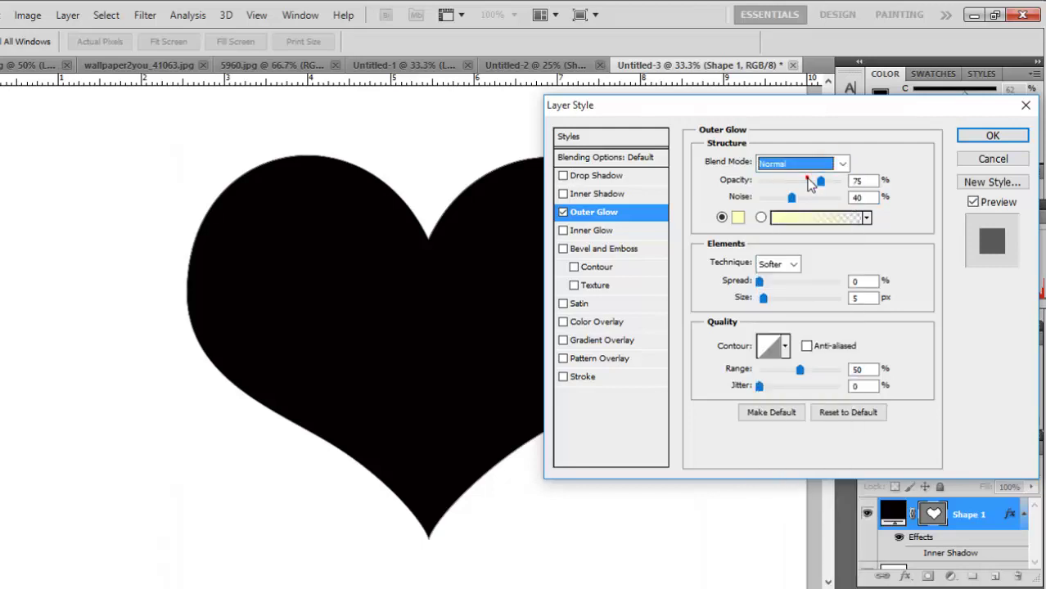
Step: Give the Outer Glow the Blue, Red, Yellow gradient
click(821, 222)
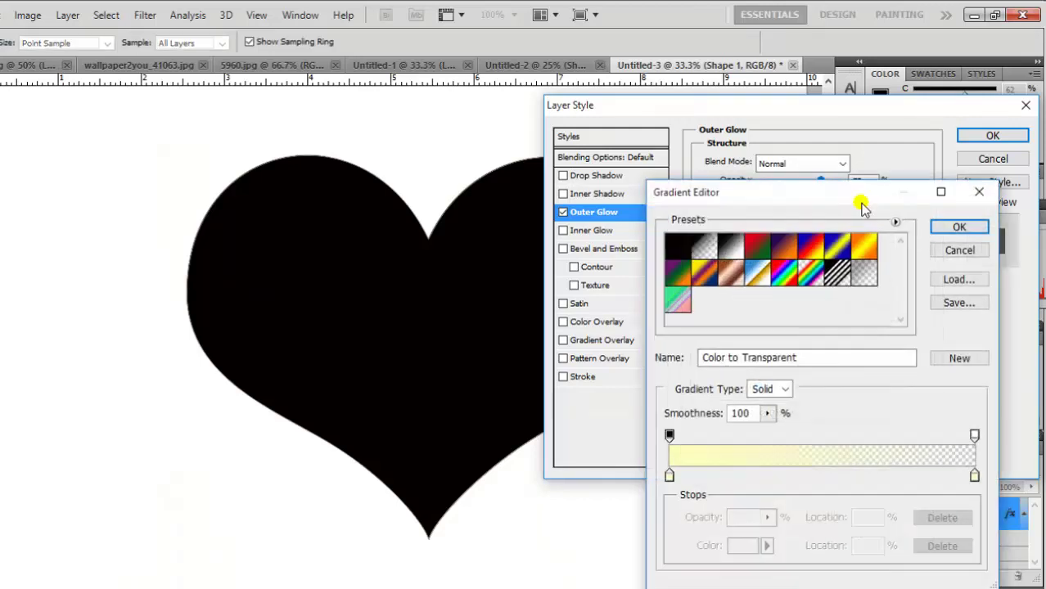
click(874, 246)
click(836, 246)
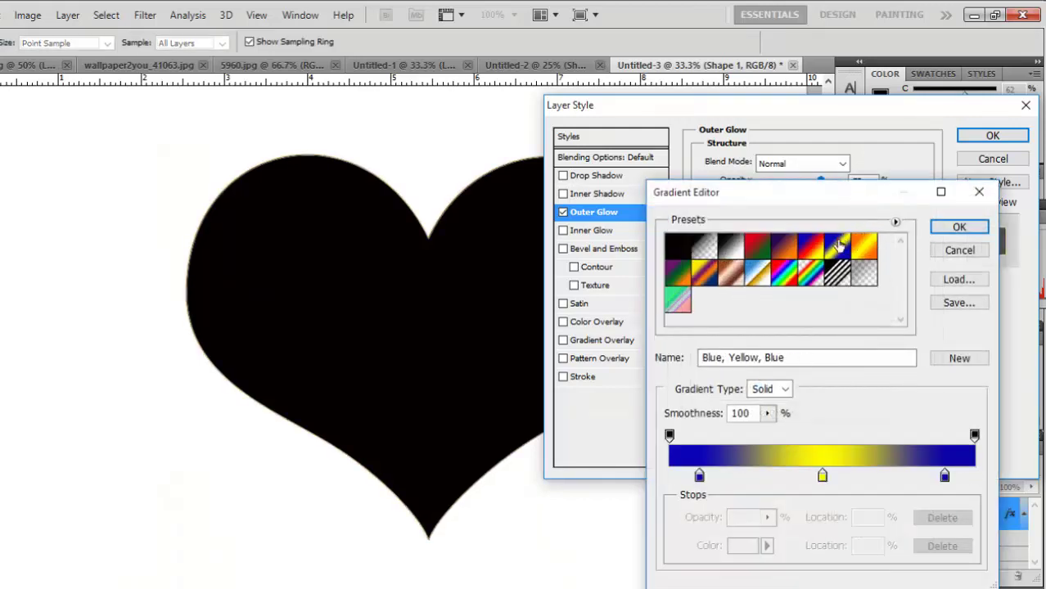
click(812, 245)
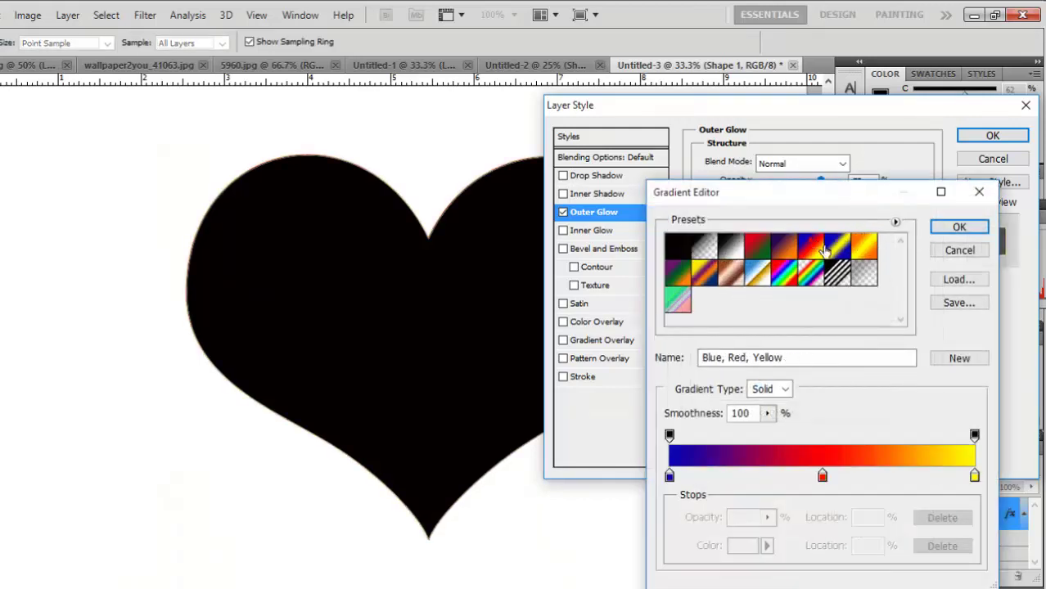
click(966, 229)
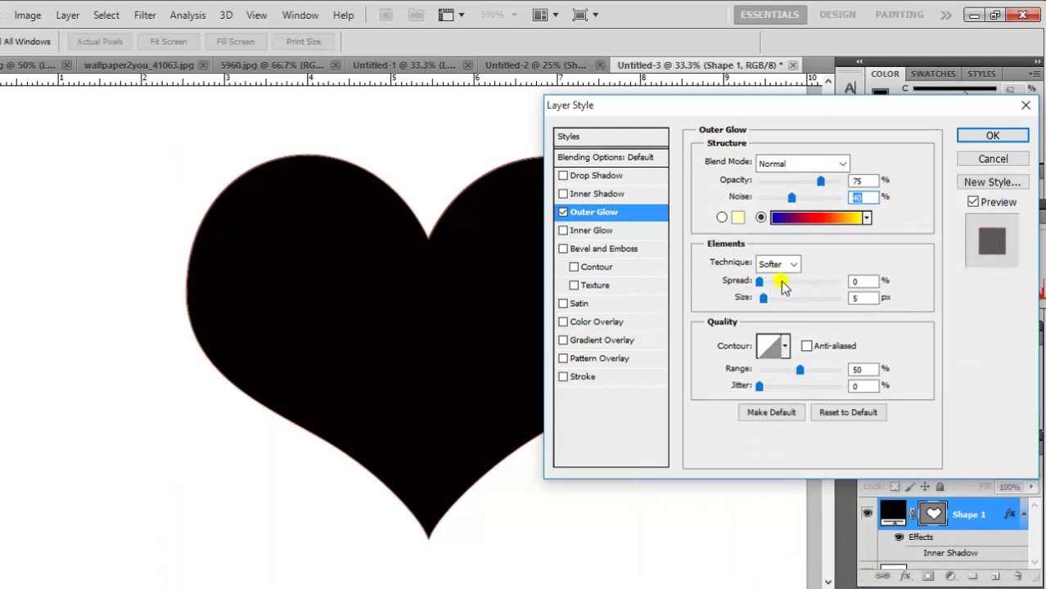
Step: Increase the Outer Glow spread to 49%, moving the dialog aside to check the heart
mouse_move(758, 283)
mouse_down()
mouse_move(789, 281)
mouse_move(788, 298)
mouse_up()
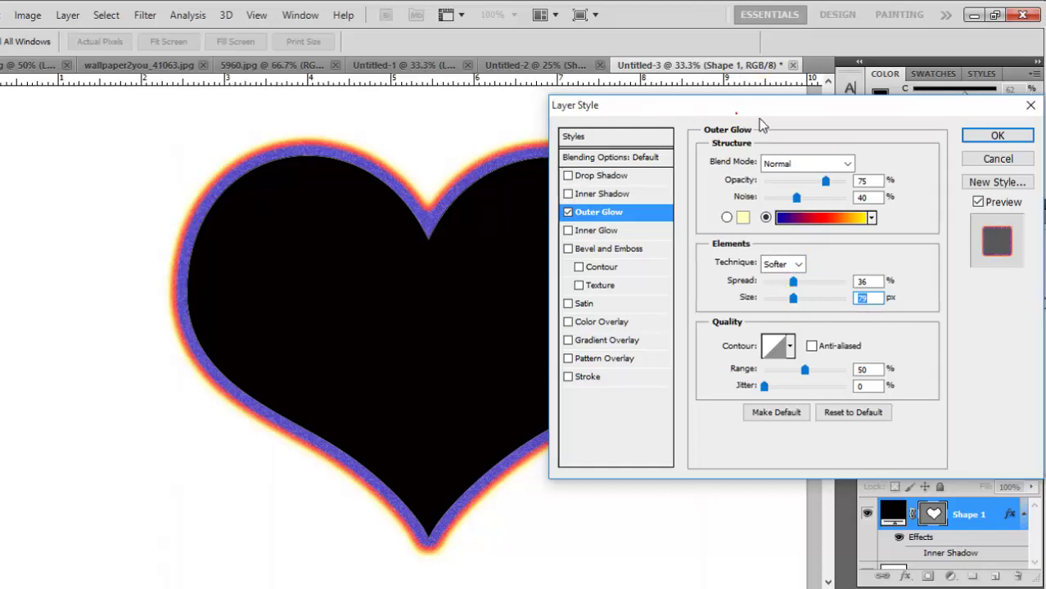
drag(737, 113, 883, 124)
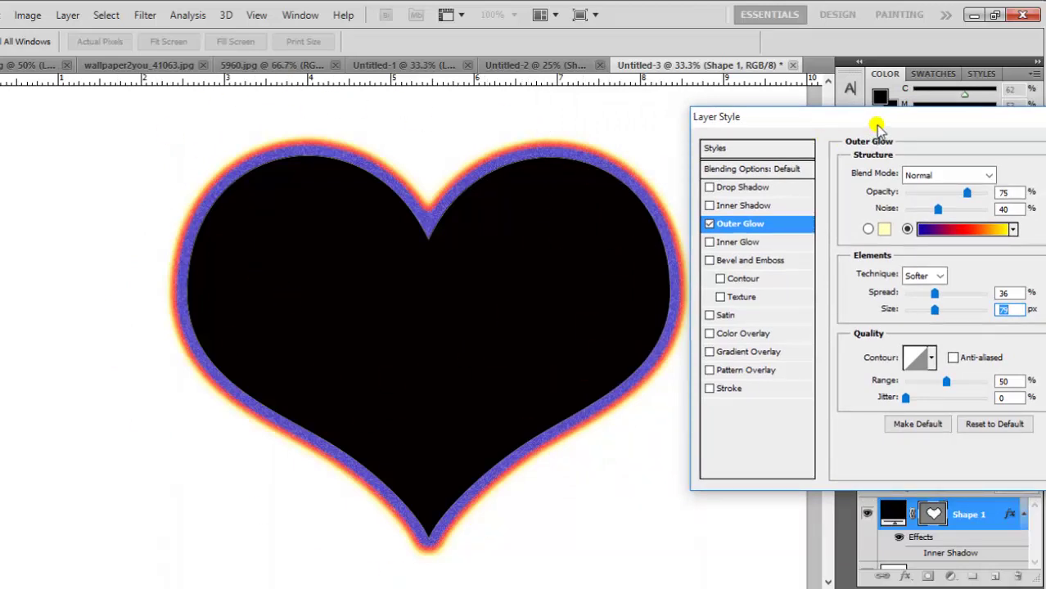
drag(871, 128, 647, 116)
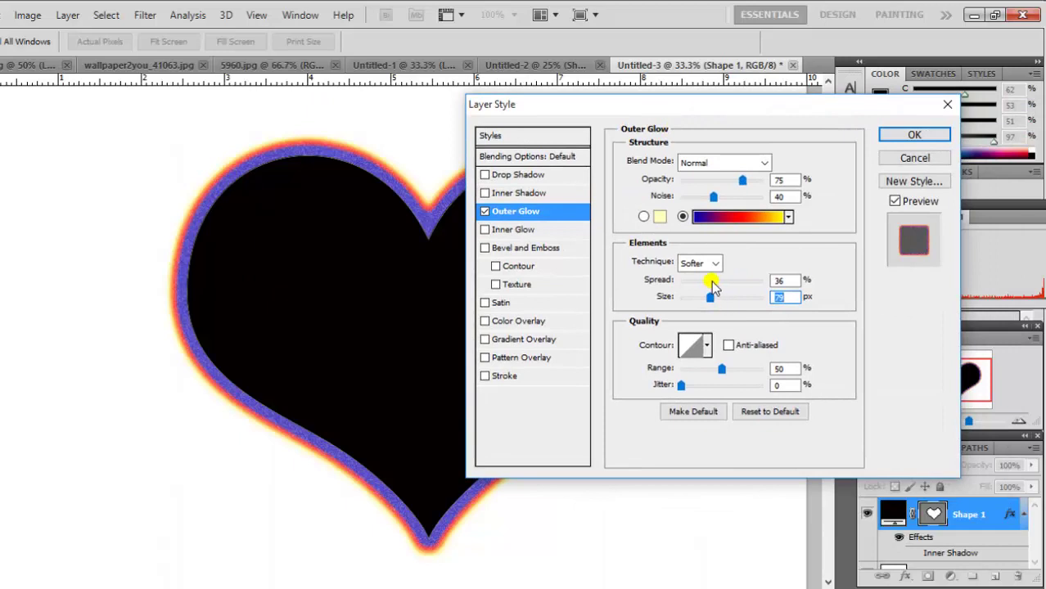
drag(709, 280, 722, 283)
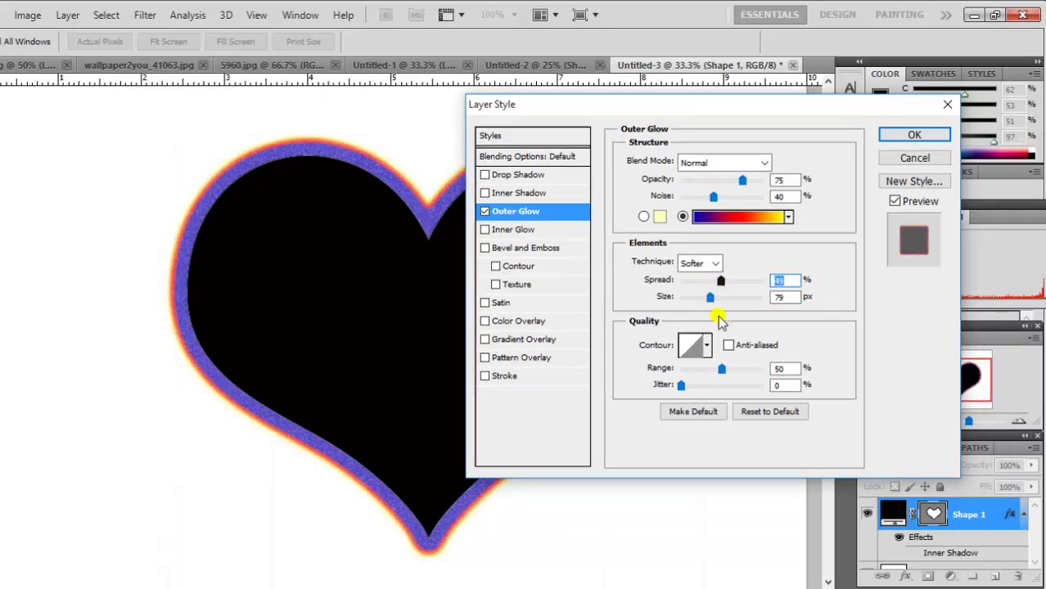
click(706, 345)
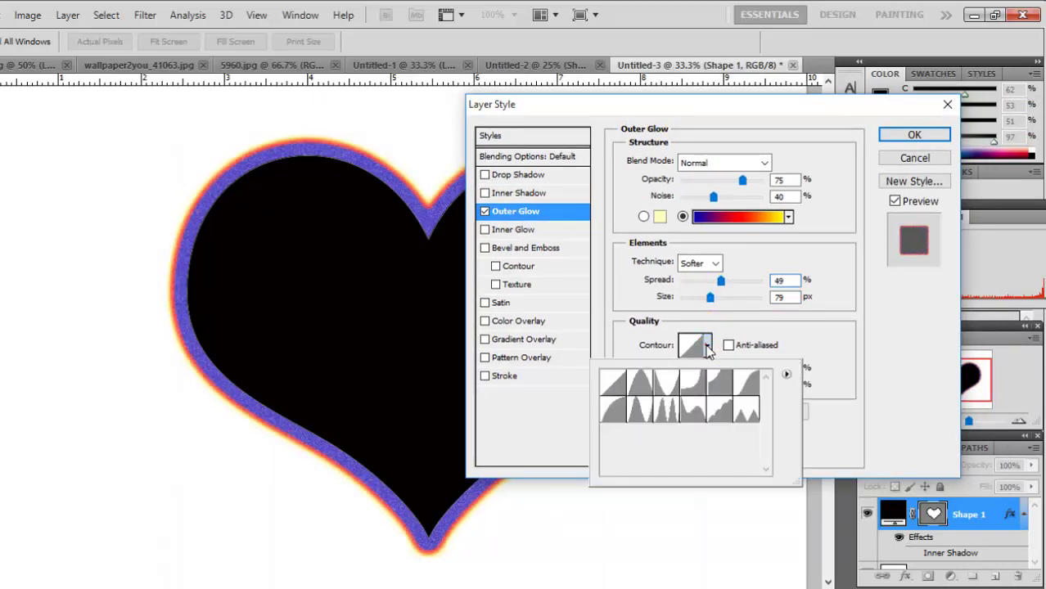
Step: Try several Outer Glow contour presets, then return to Linear
click(640, 407)
click(611, 386)
click(612, 409)
click(641, 409)
click(667, 411)
click(695, 412)
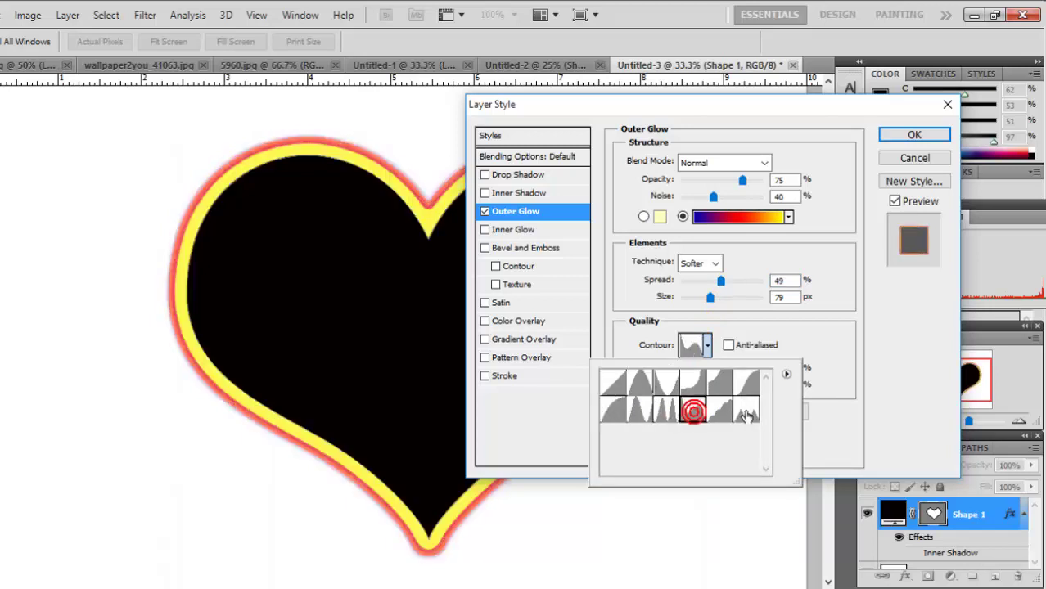
click(745, 410)
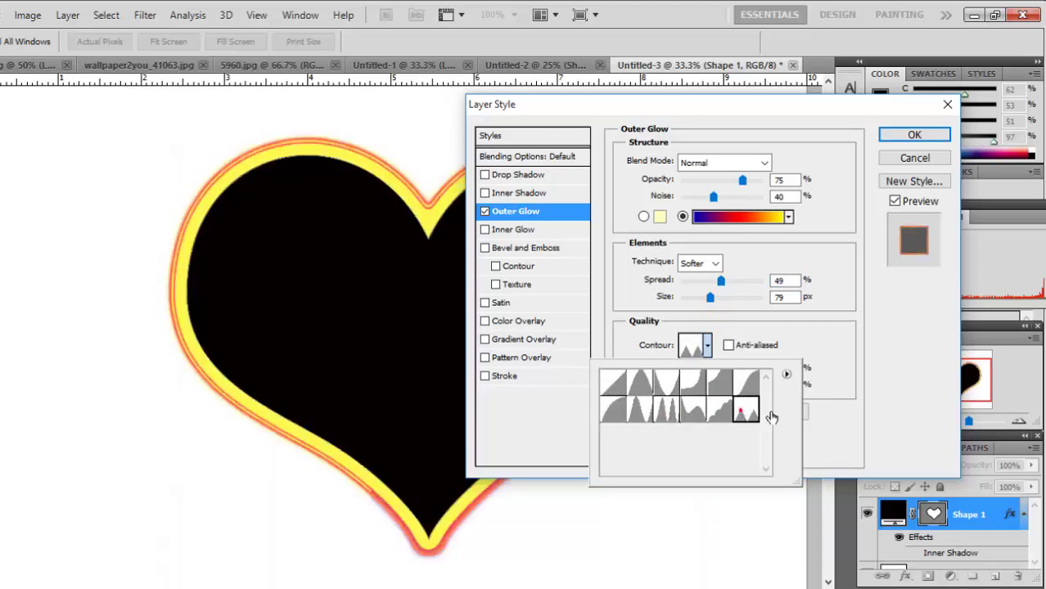
click(643, 381)
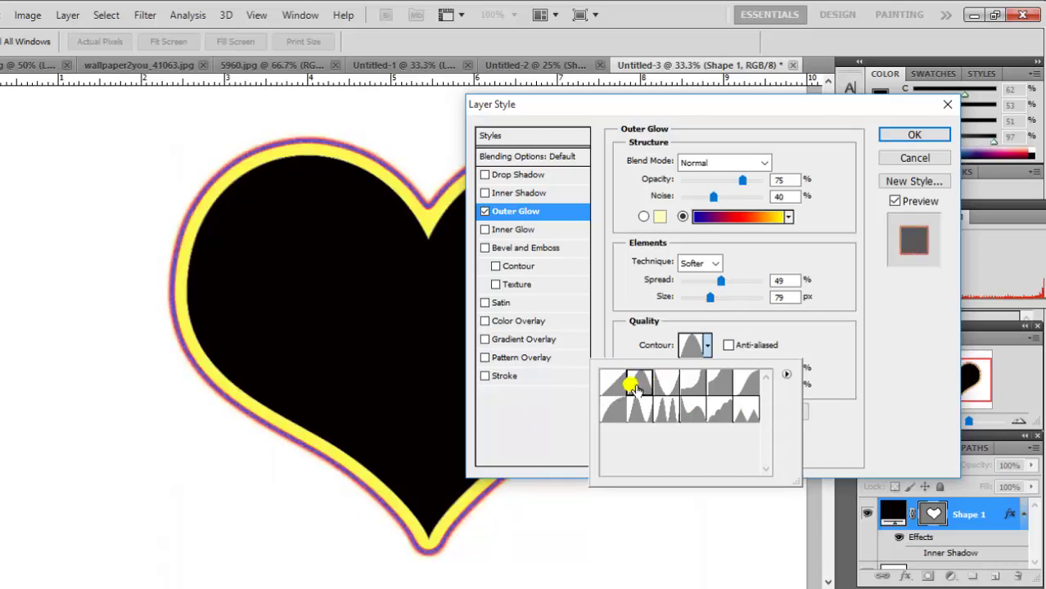
click(614, 382)
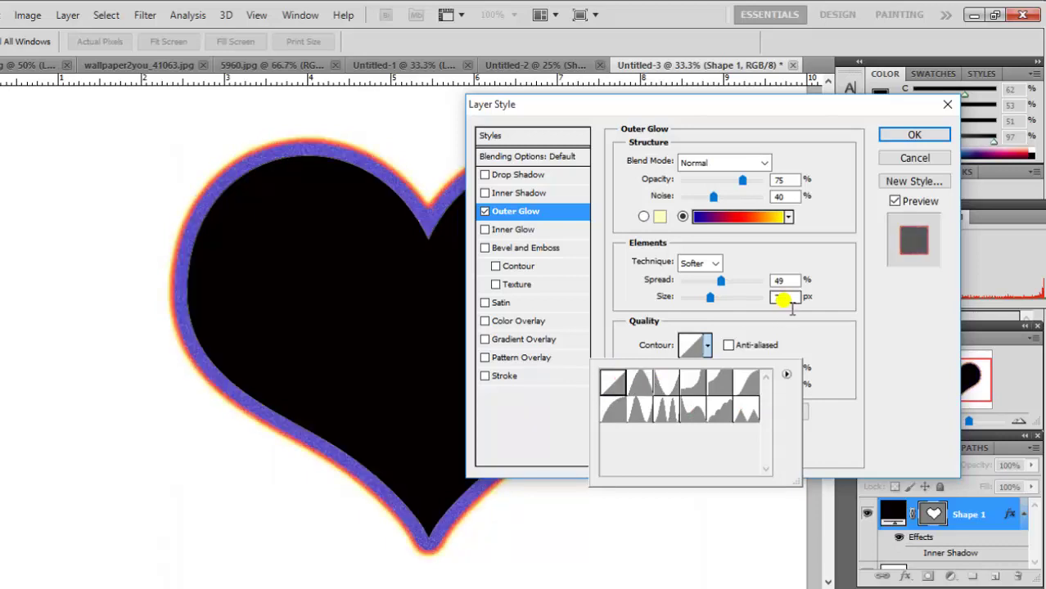
Step: Switch the Outer Glow technique to Precise and fine-tune its spread
click(715, 262)
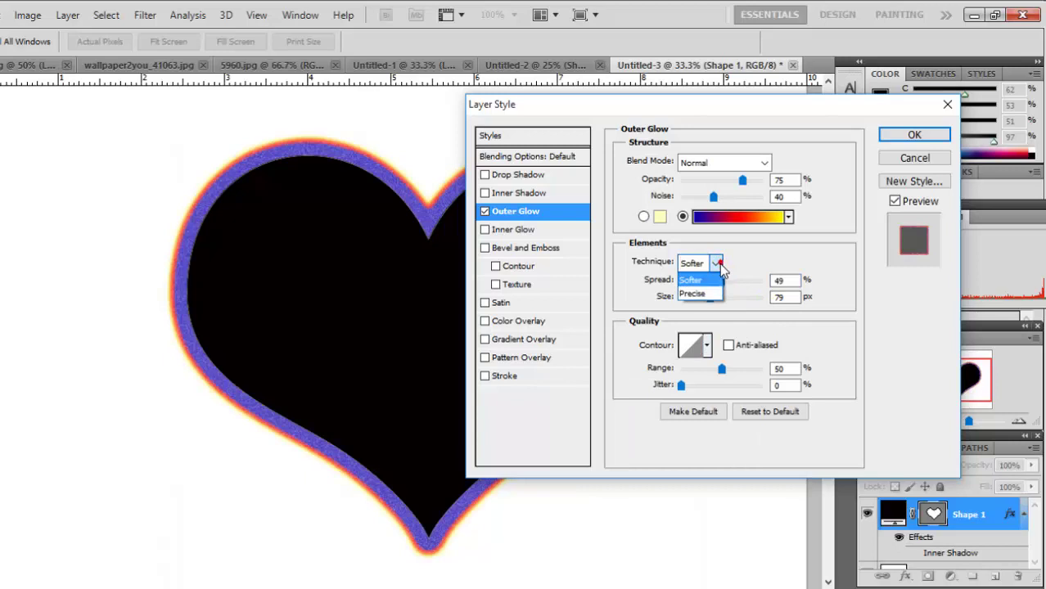
click(697, 287)
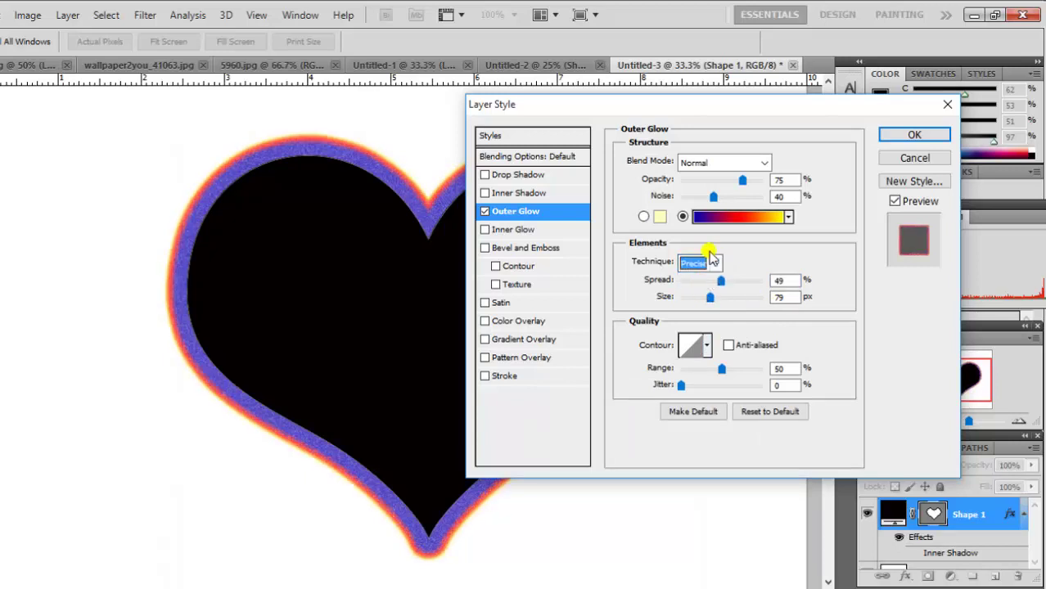
click(722, 280)
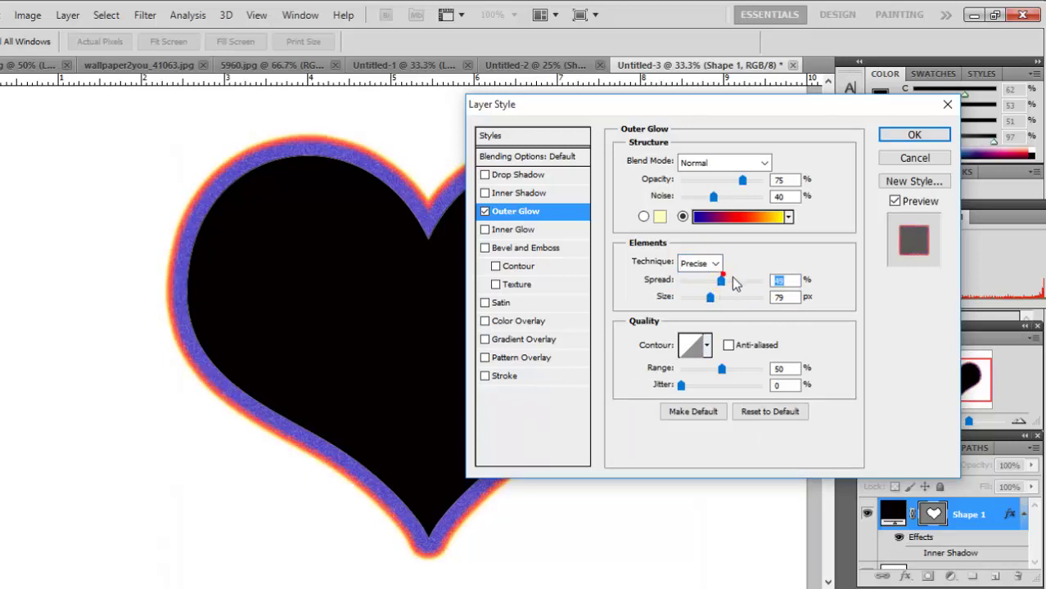
mouse_move(727, 283)
mouse_down()
mouse_move(715, 290)
mouse_move(722, 281)
mouse_up()
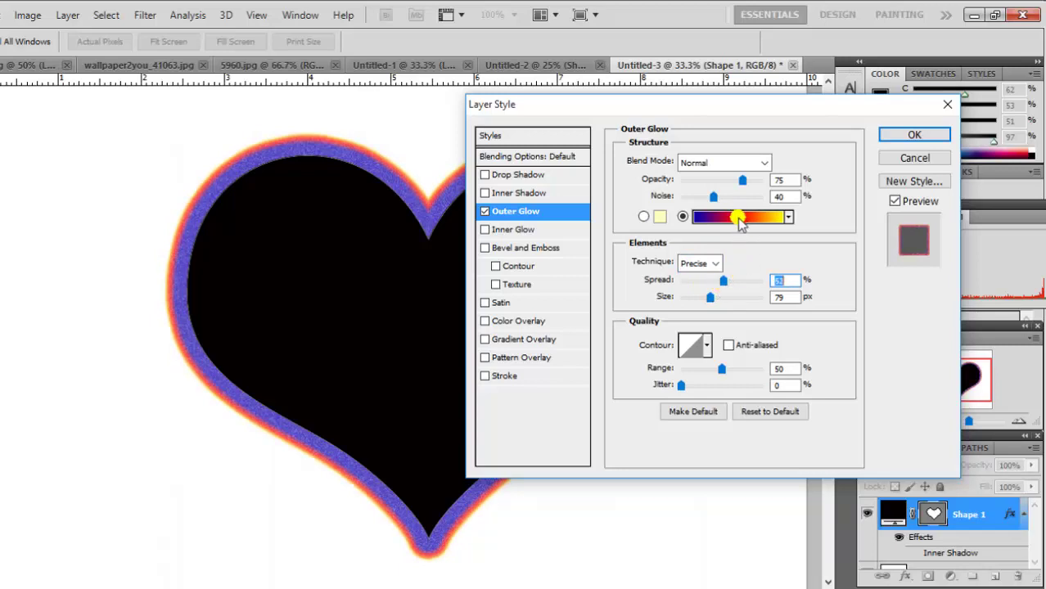